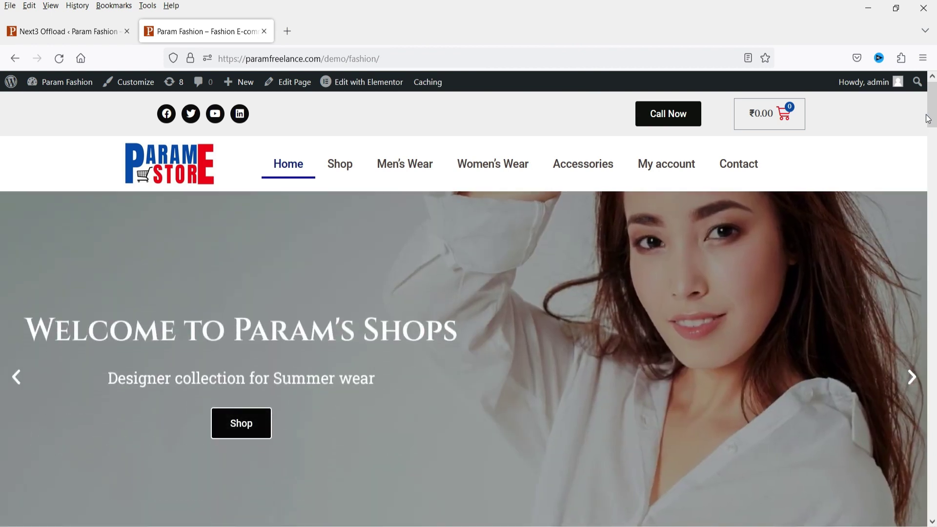
Step: Scroll the homepage down to the Brands We Support logos: Titan, Ray Ban, Nike, Gucci and Adidas
scroll(860, 264, "down", 4)
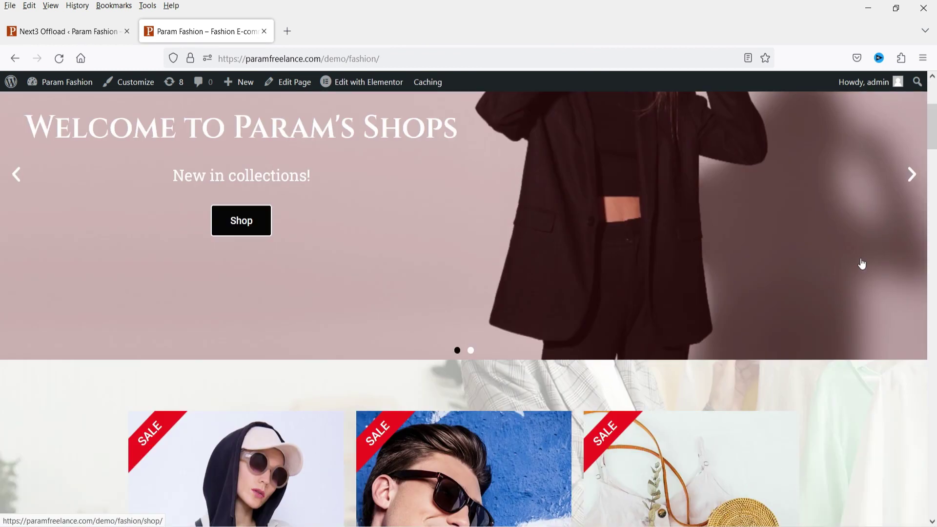
scroll(872, 257, "down", 5)
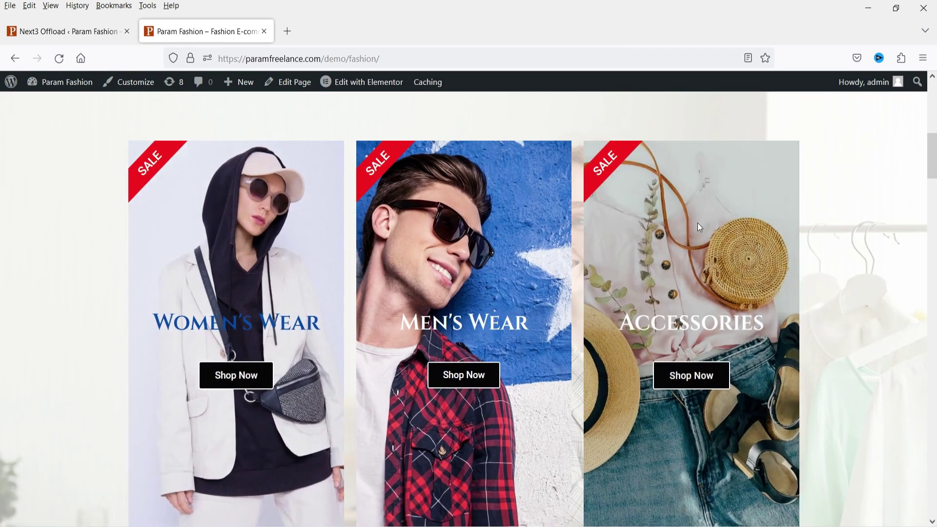
scroll(865, 249, "down", 5)
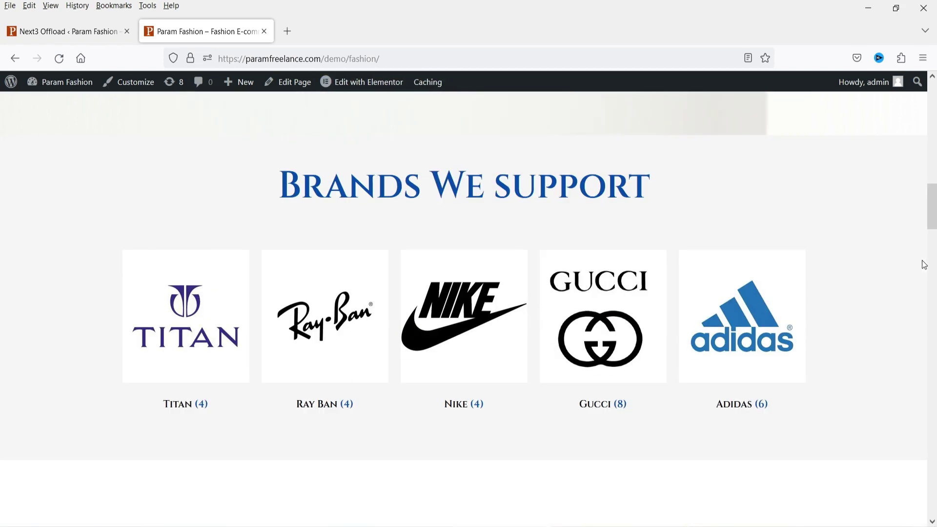
scroll(923, 264, "down", 4)
Step: Open the Adidas logo alone as adidas.jpg in a new tab, showing its Amazon S3 address
right_click(741, 315)
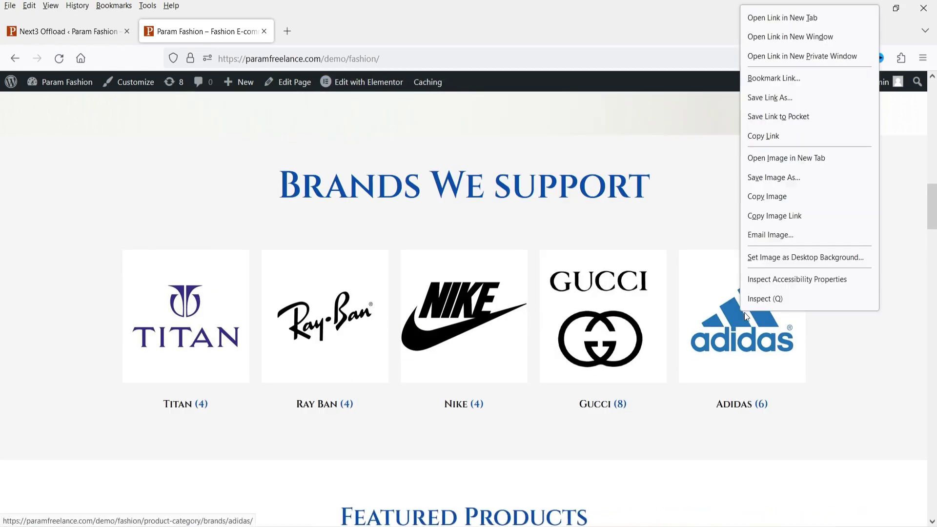
left_click(803, 163)
left_click(340, 31)
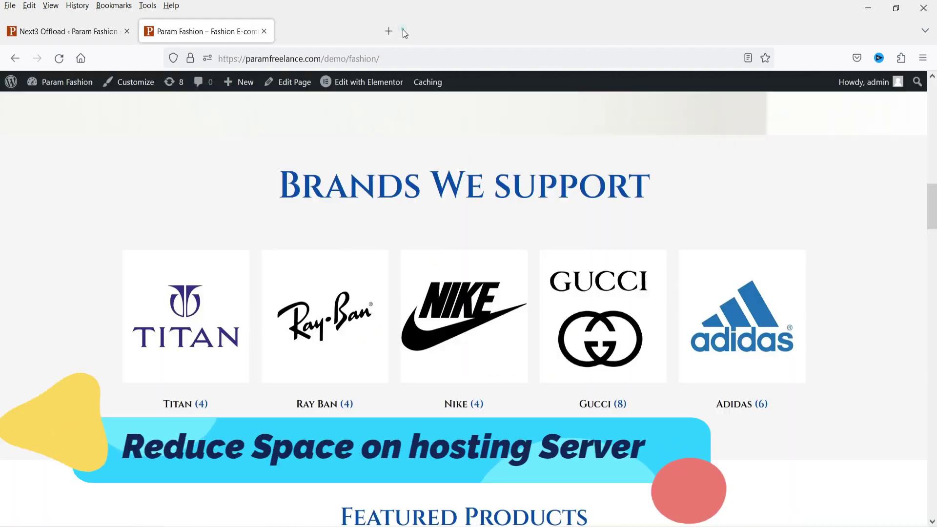
Step: Close the adidas.jpg tab to return to the Next3 Offload product page
left_click(402, 32)
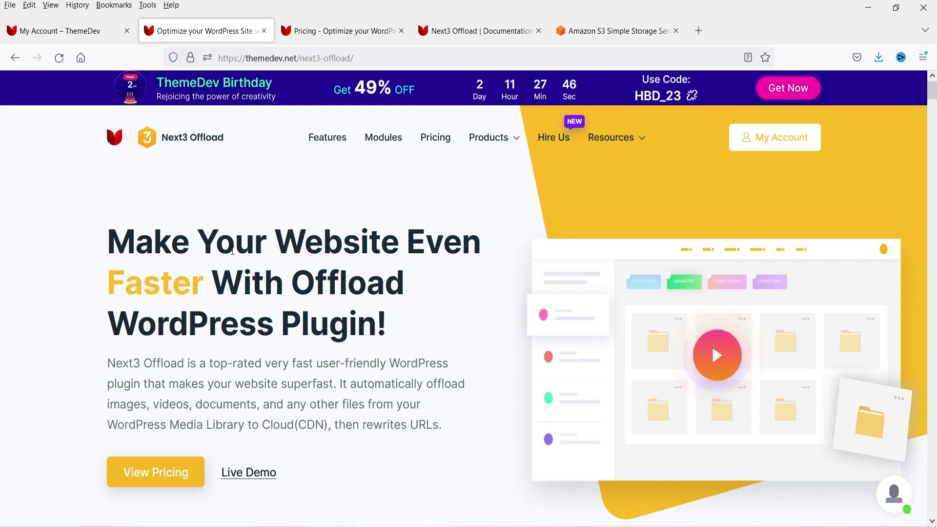
Step: Scroll through the benefit cards: clean server space, faster loads, backups, satisfied visitors, easier cloning
scroll(295, 251, "down", 3)
scroll(294, 250, "down", 13)
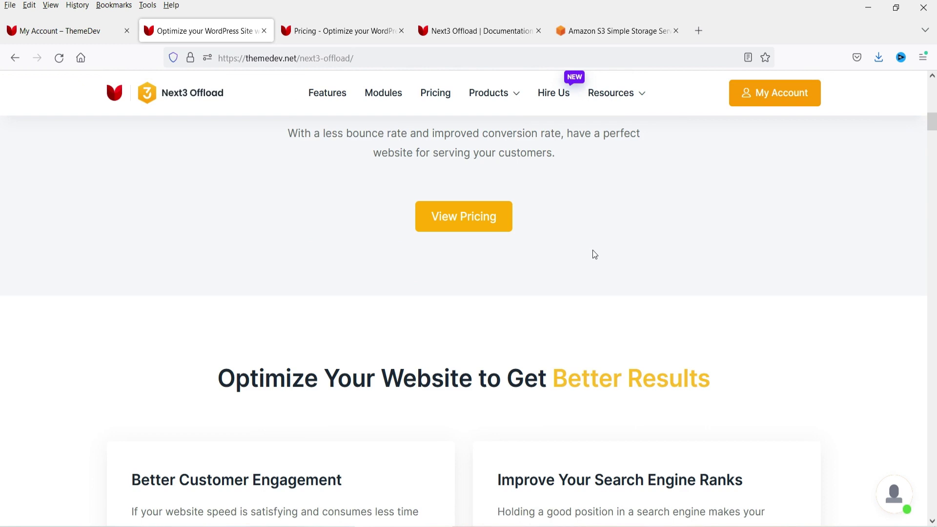
scroll(594, 247, "down", 5)
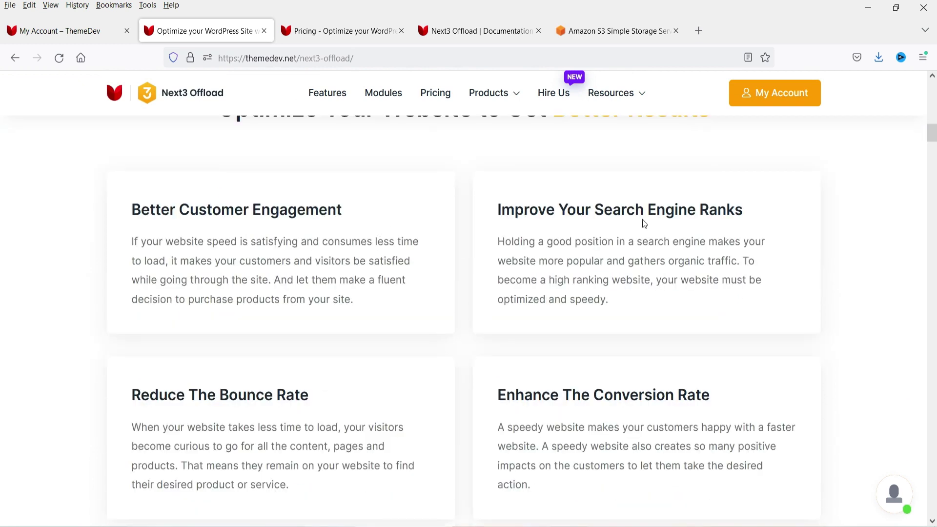
scroll(643, 220, "down", 4)
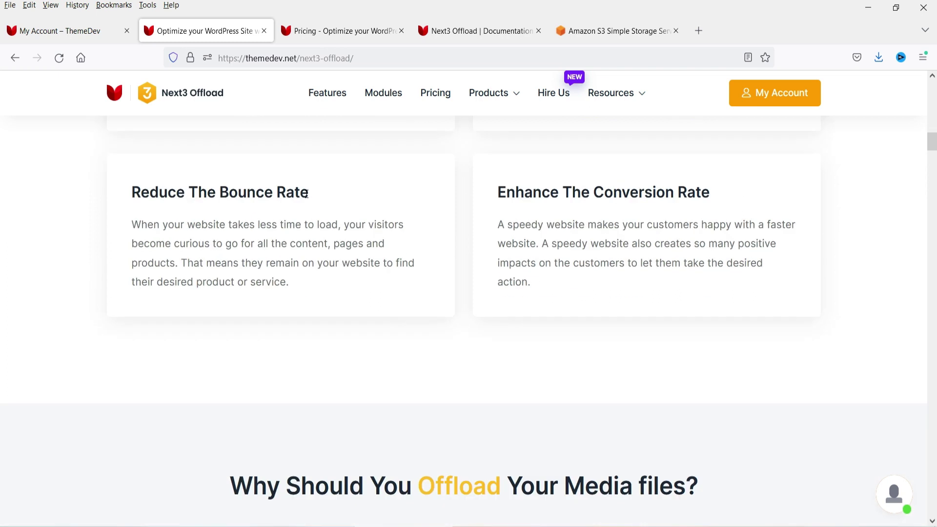
scroll(439, 267, "down", 5)
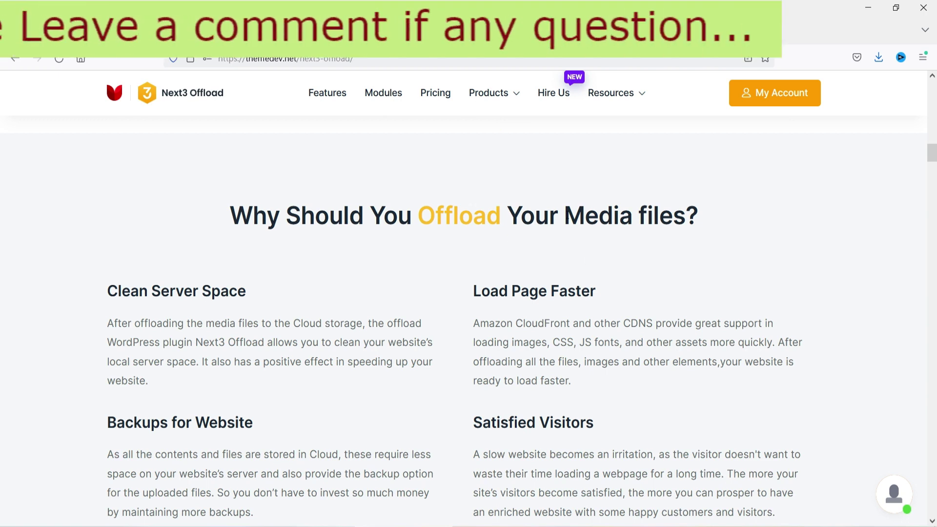
scroll(567, 218, "down", 1)
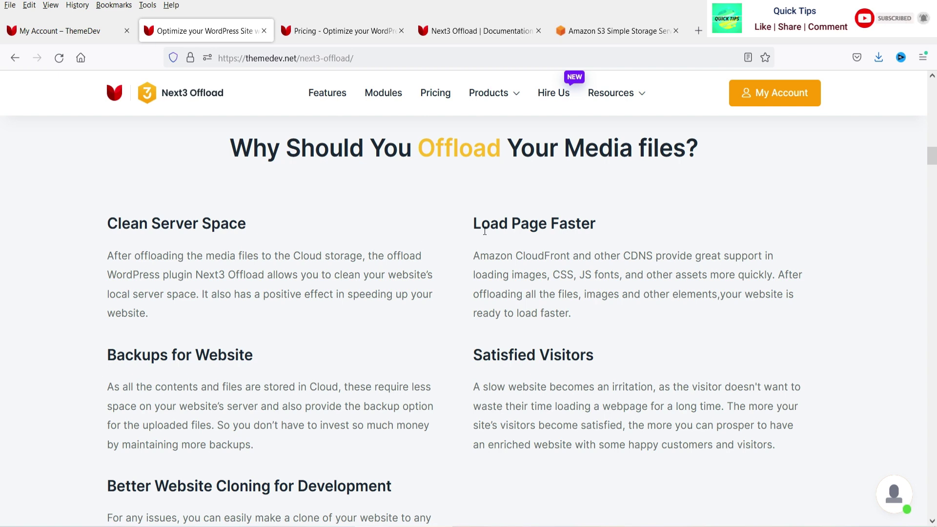
scroll(137, 178, "down", 4)
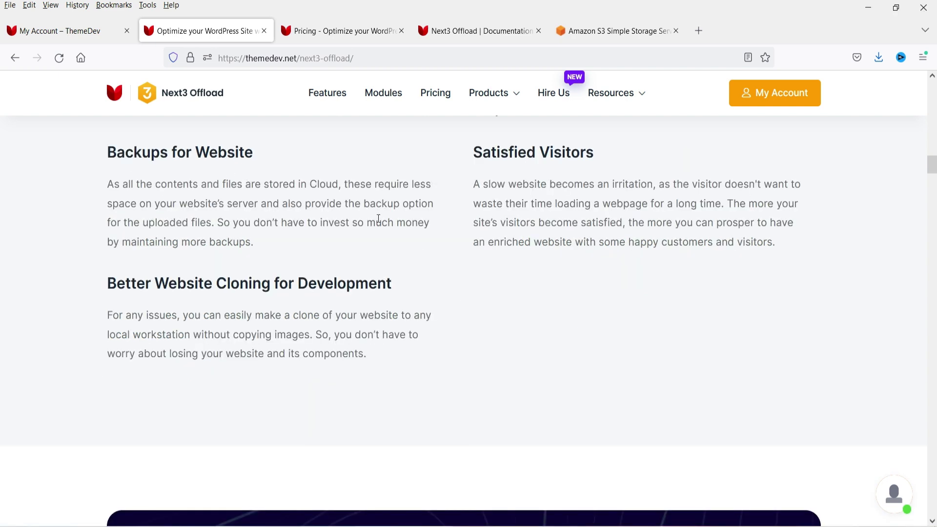
scroll(269, 223, "down", 3)
Step: Scroll past the feature grid down to the How Next3 Works section
scroll(466, 184, "down", 15)
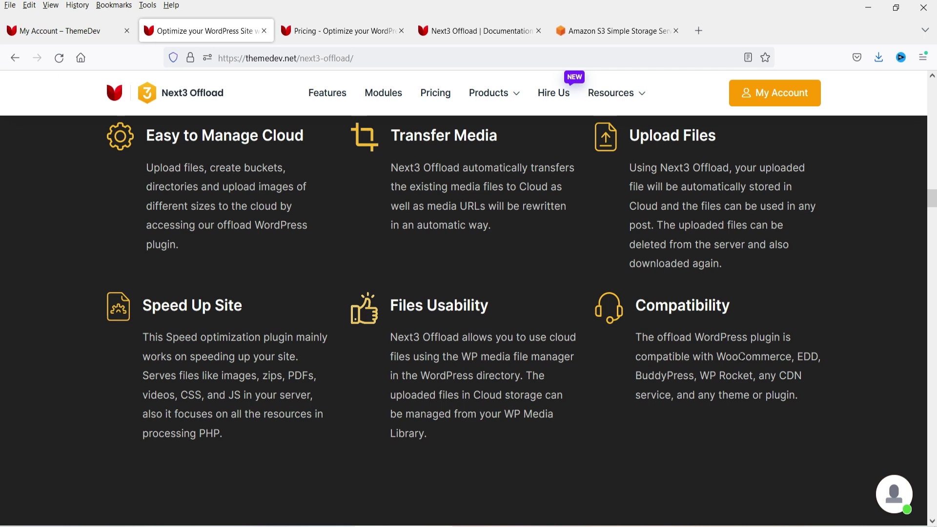
scroll(706, 283, "down", 2)
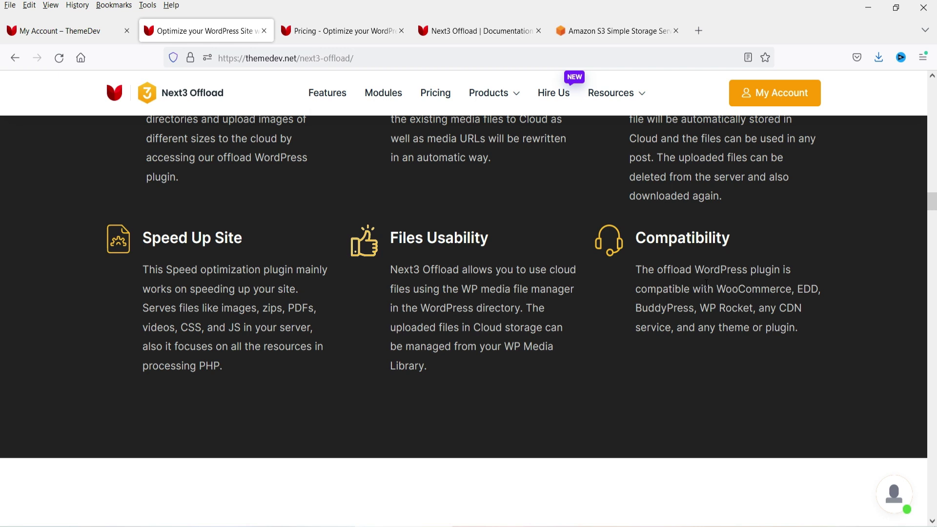
scroll(706, 283, "down", 8)
scroll(587, 247, "down", 2)
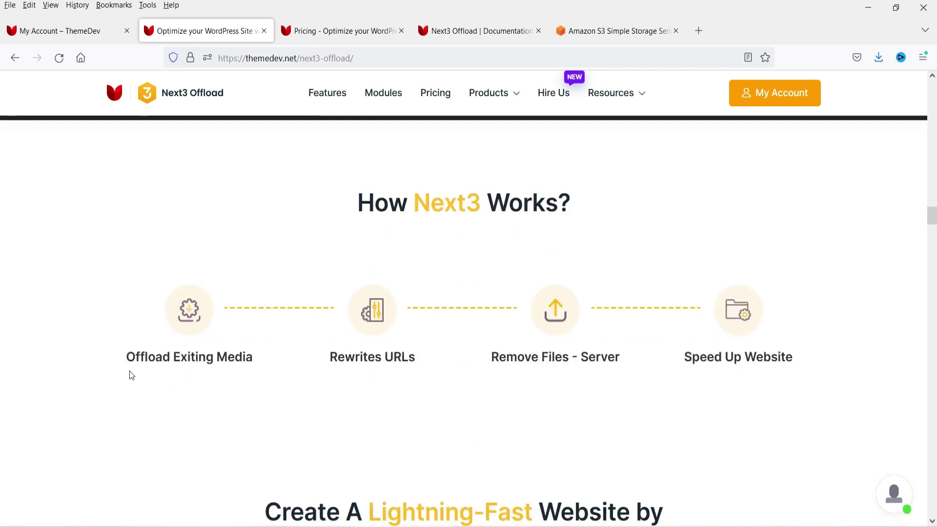
Step: Highlight each step title: Offload Existing Media, Rewrites URLs, Remove Files - Server, Speed Up Website
triple_click(199, 357)
left_click(263, 361)
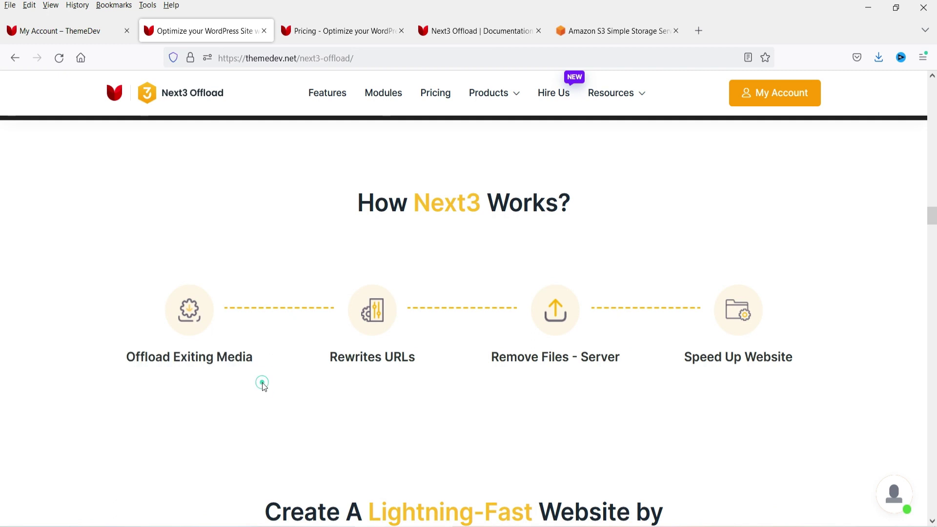
triple_click(416, 361)
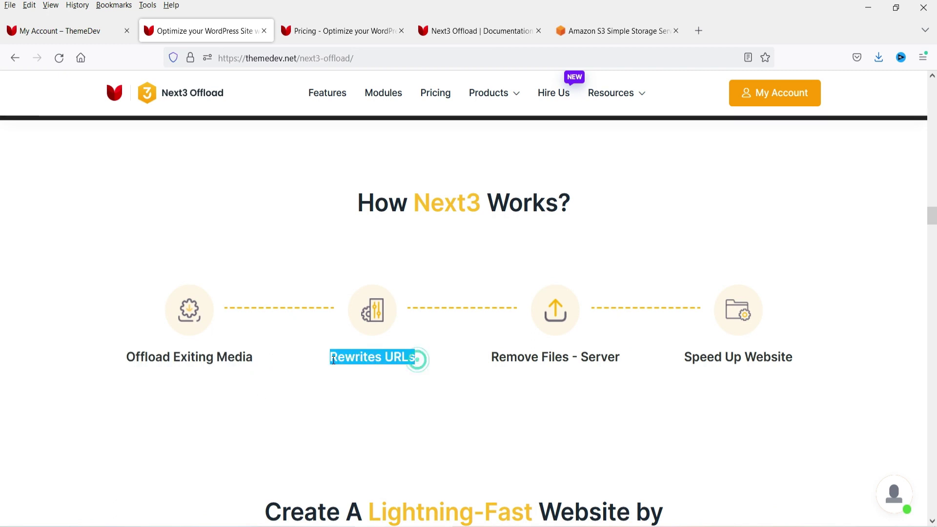
left_click(427, 402)
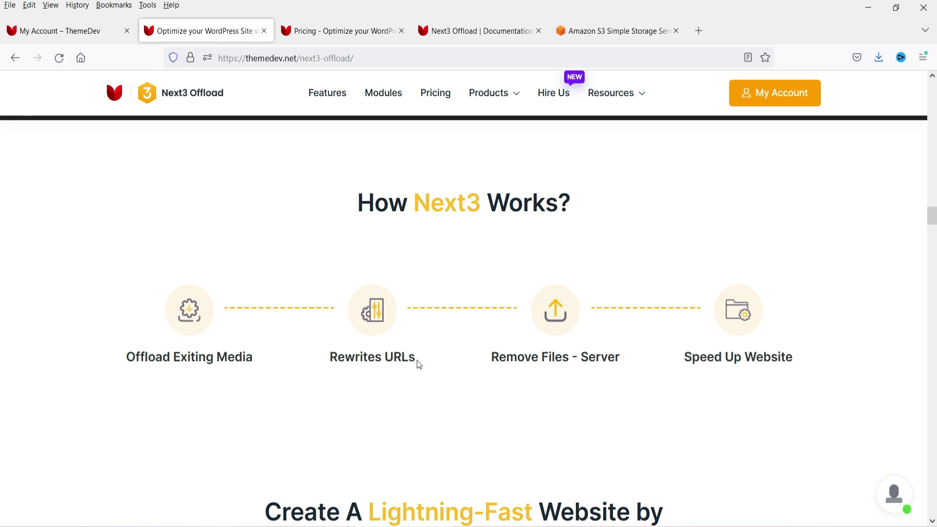
left_click_drag(628, 361, 493, 360)
left_click(704, 417)
left_click_drag(808, 360, 695, 360)
left_click(683, 385)
Step: Scroll past the compatible plugin cards to the Feature Comparison table ($1,199 yearly, $7.5 monthly, $399 lifetime)
scroll(693, 351, "down", 10)
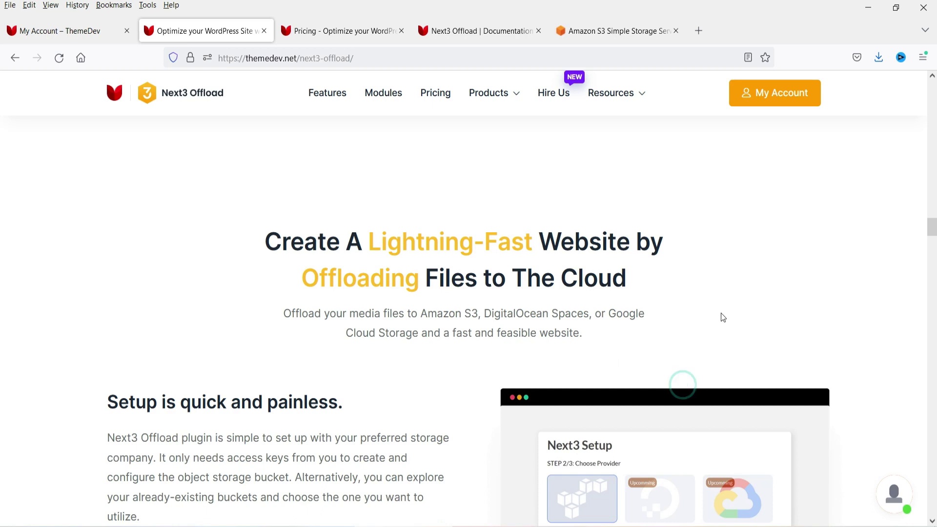
scroll(355, 203, "down", 10)
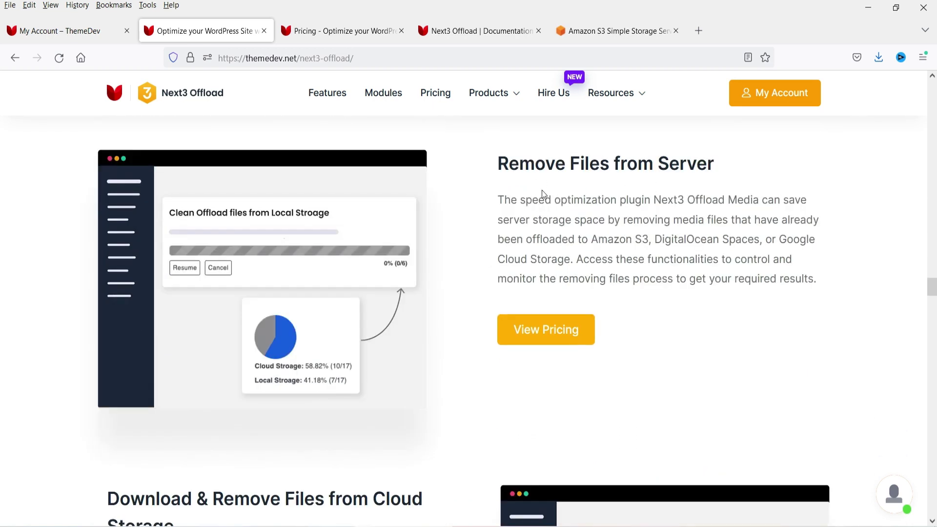
scroll(664, 270, "down", 4)
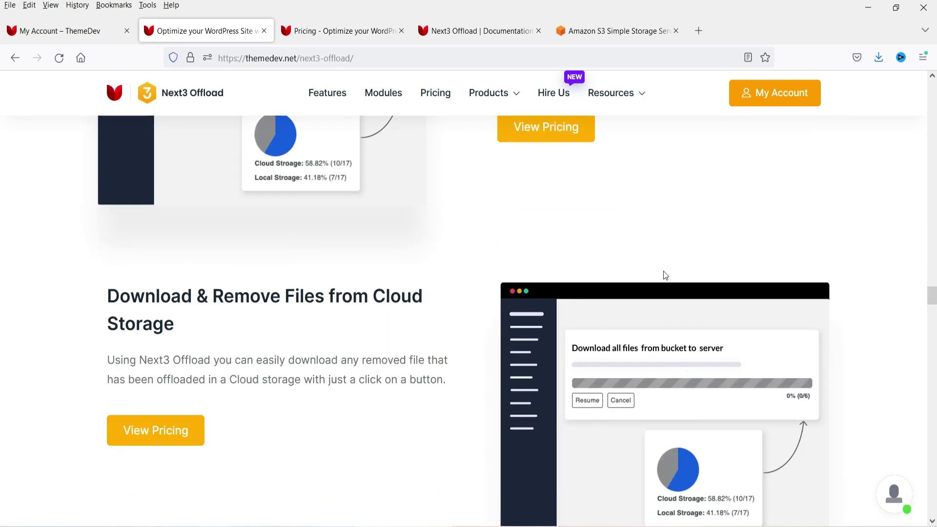
scroll(54, 317, "down", 3)
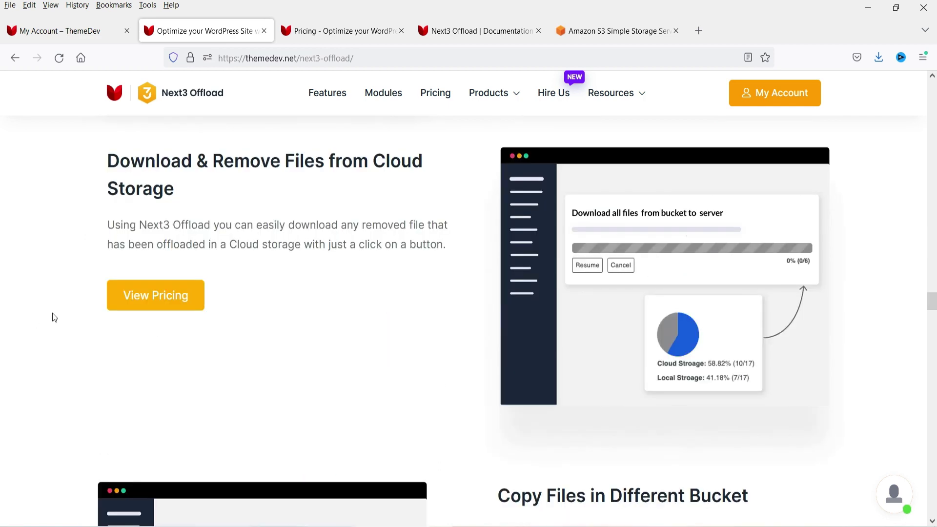
scroll(37, 303, "down", 4)
scroll(725, 317, "down", 3)
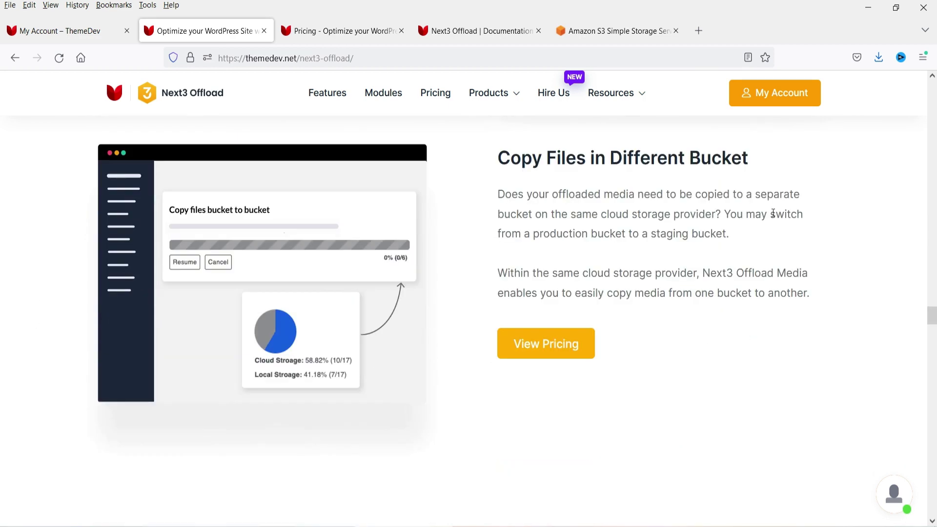
scroll(726, 316, "down", 5)
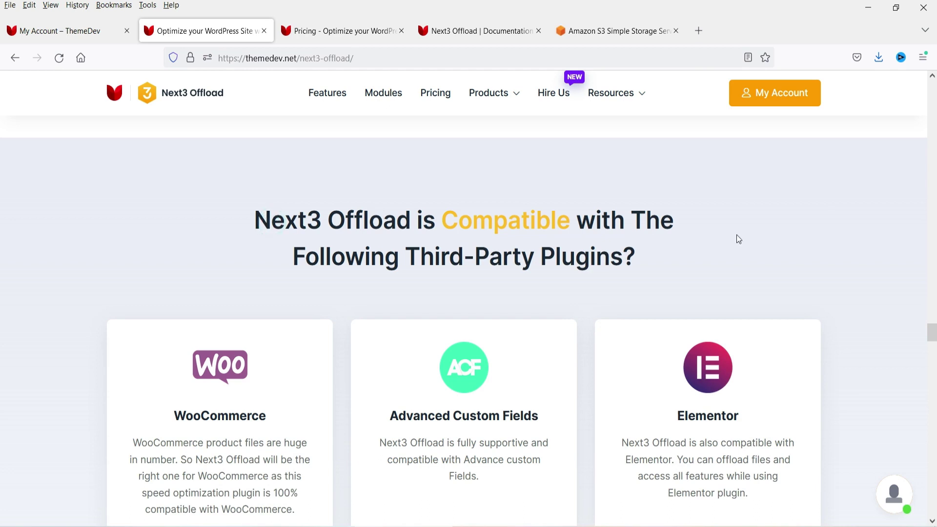
scroll(870, 242, "down", 5)
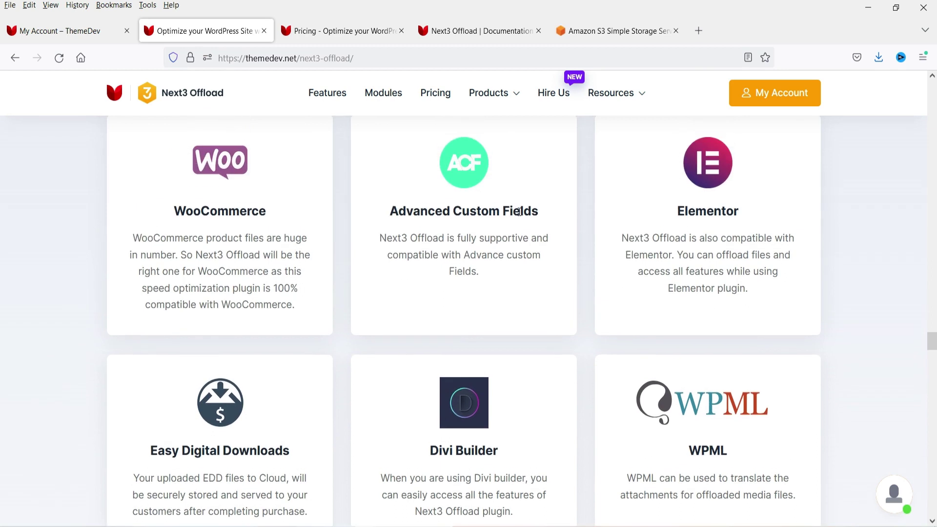
scroll(484, 231, "down", 3)
scroll(508, 260, "down", 8)
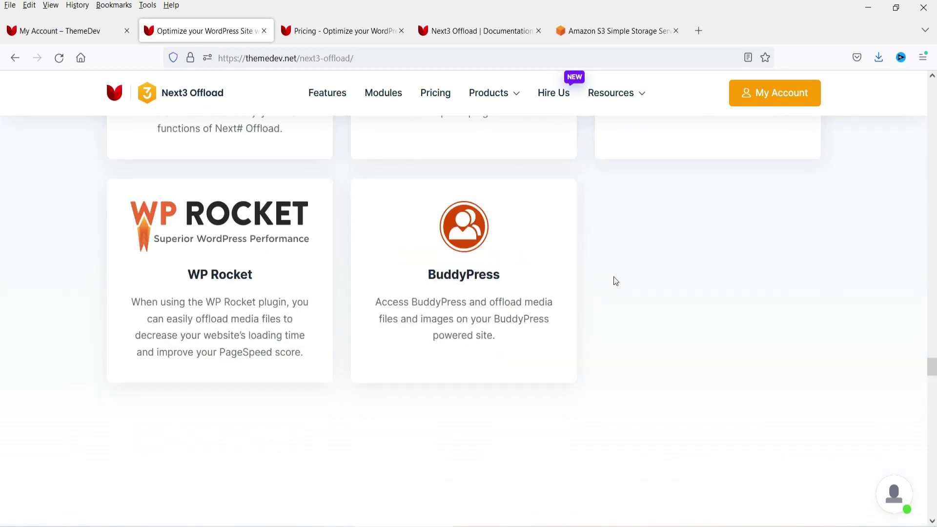
scroll(561, 272, "up", 8)
scroll(382, 263, "down", 10)
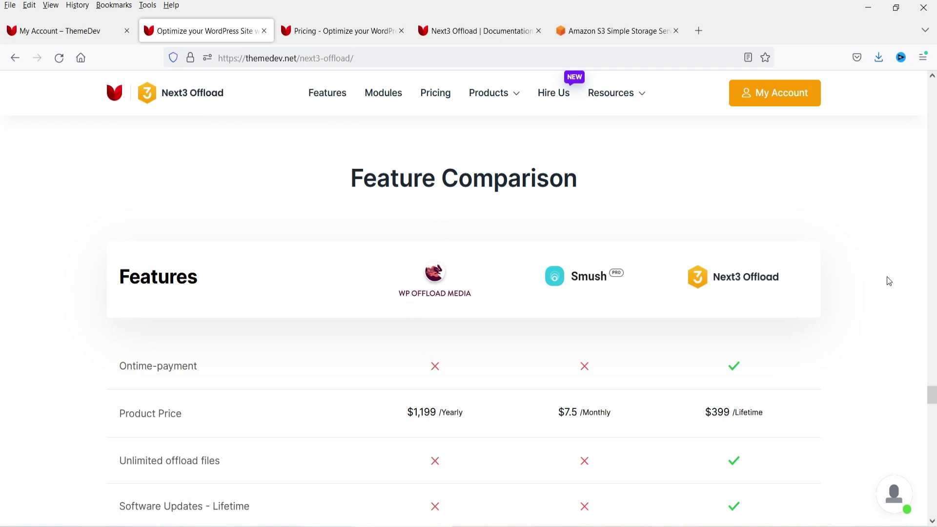
scroll(862, 232, "down", 2)
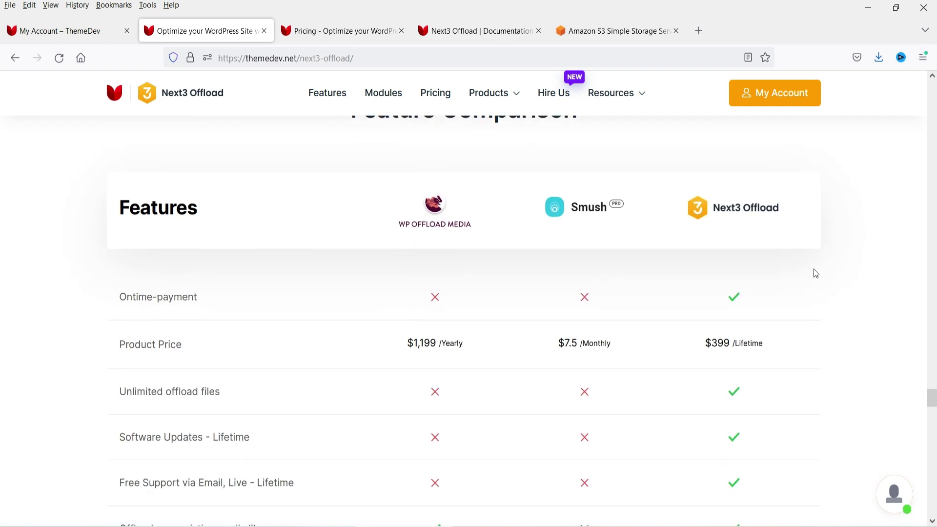
scroll(816, 274, "down", 3)
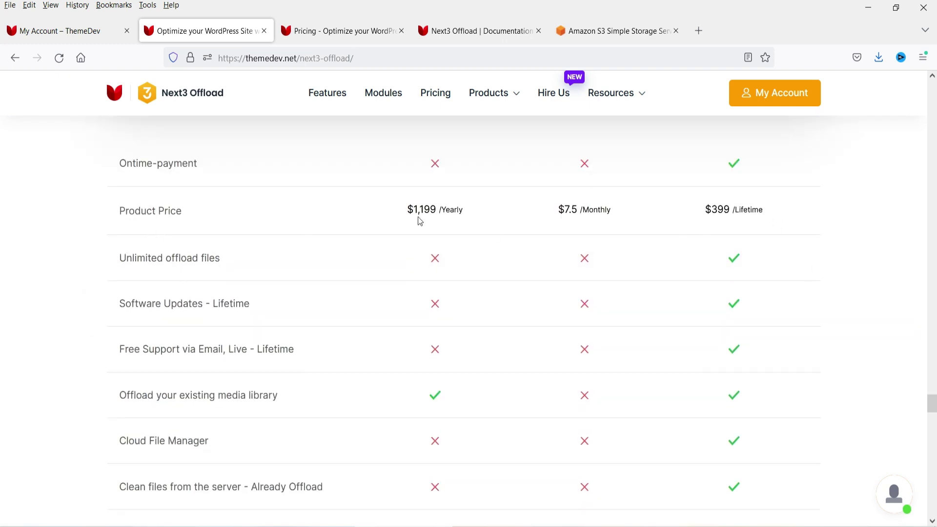
scroll(760, 244, "down", 2)
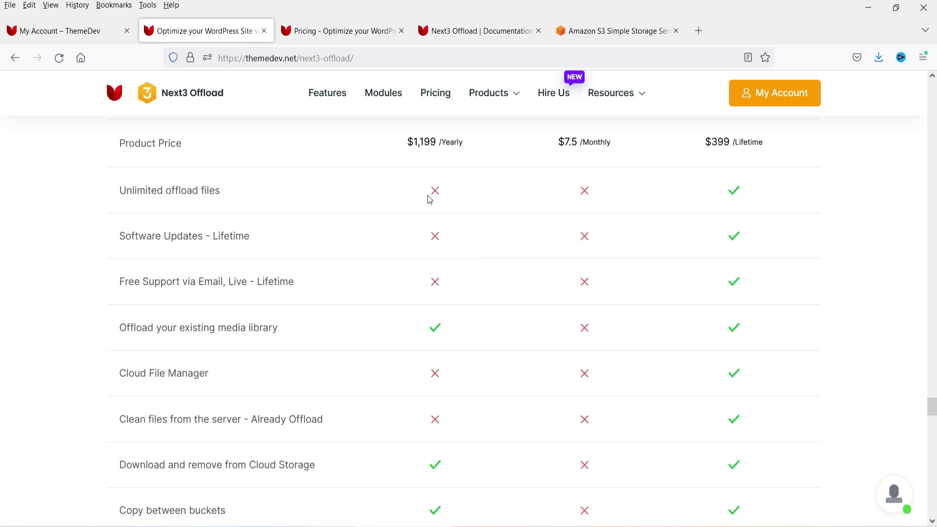
Step: Open Pricing and compare the $99 lifetime price against the $49 yearly price
left_click(434, 98)
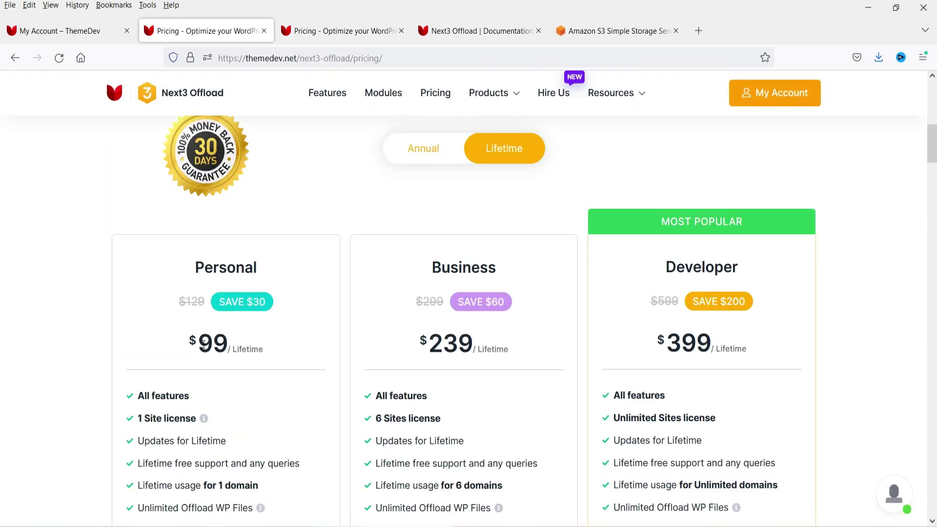
triple_click(272, 349)
left_click(147, 335)
left_click(410, 155)
left_click_drag(169, 345, 272, 349)
left_click(282, 351)
left_click(505, 149)
Step: Scroll the lifetime plan cards ($99, $239, $399), then move to the Amazon S3 pricing page
scroll(163, 414, "down", 1)
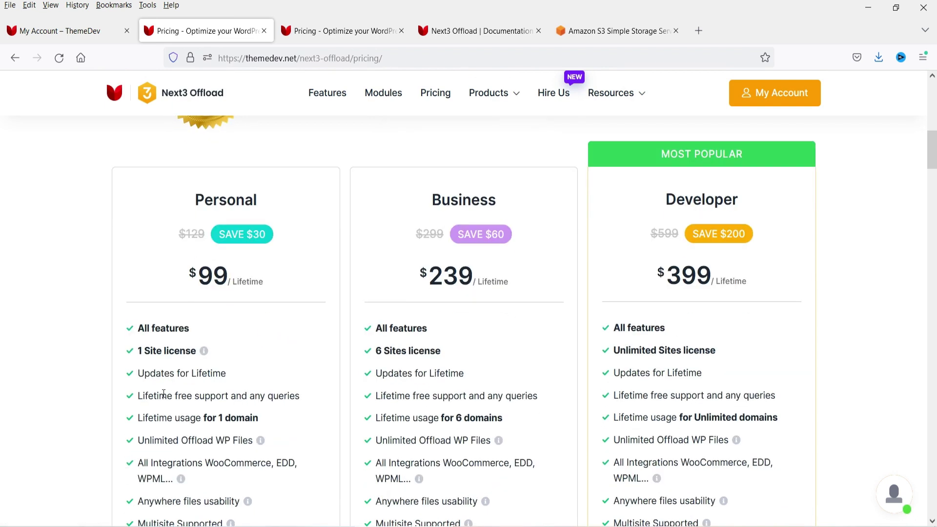
scroll(197, 390, "down", 2)
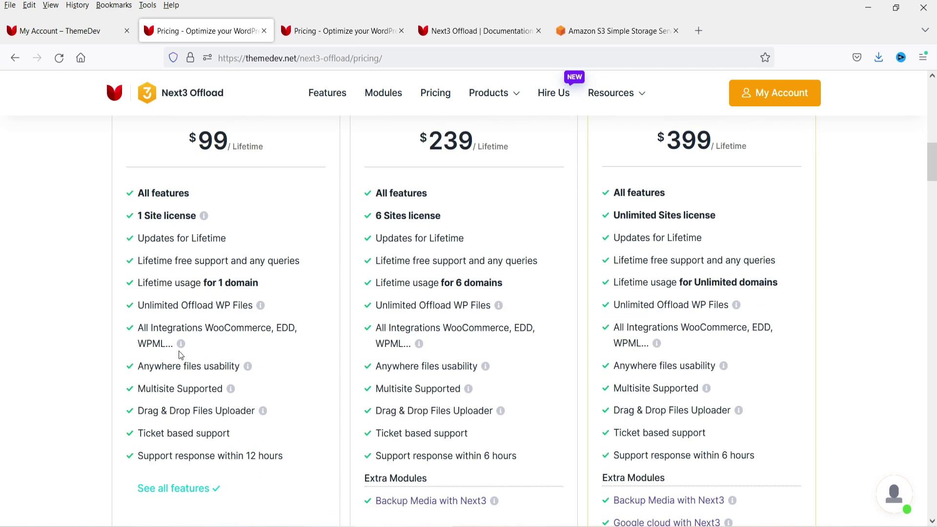
scroll(180, 353, "up", 5)
key("ctrl+5")
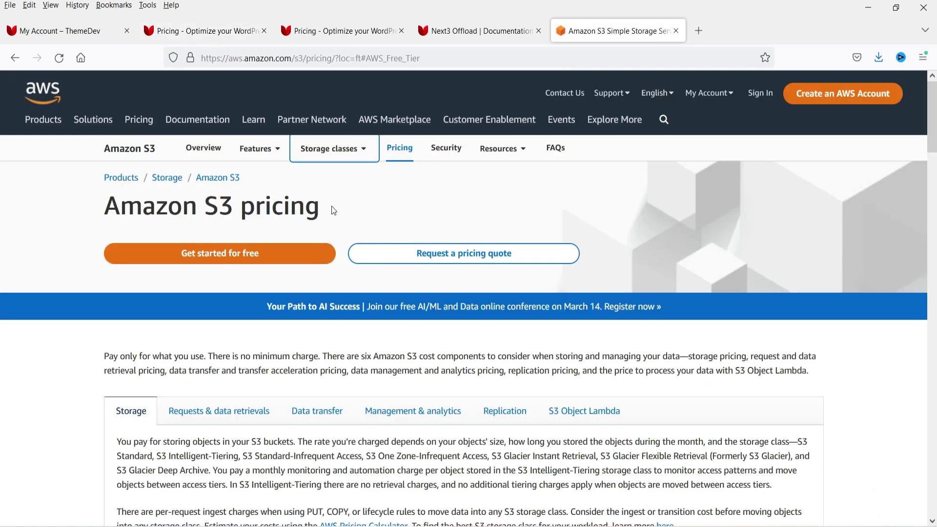
Step: Review S3 storage rates and highlight the AWS Free Tier data transfer allowance paragraph
scroll(105, 305, "down", 6)
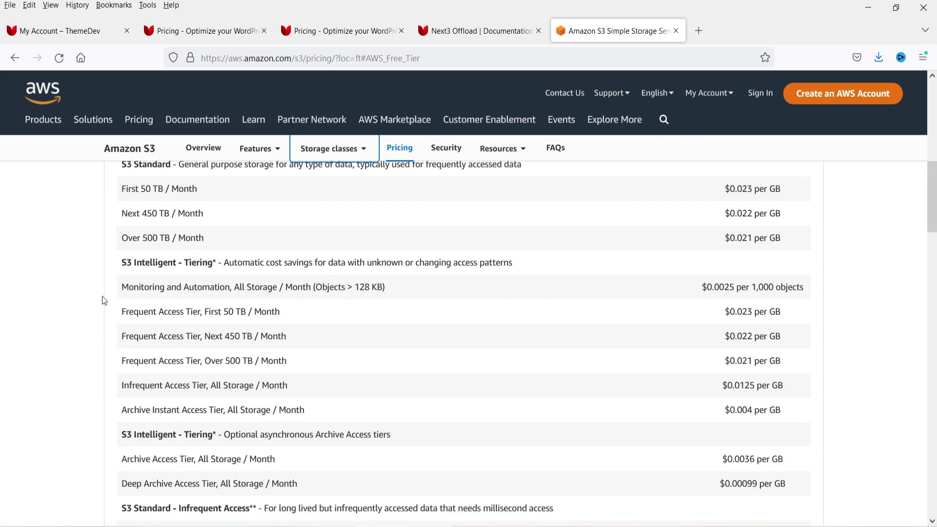
scroll(27, 271, "down", 10)
scroll(31, 262, "down", 9)
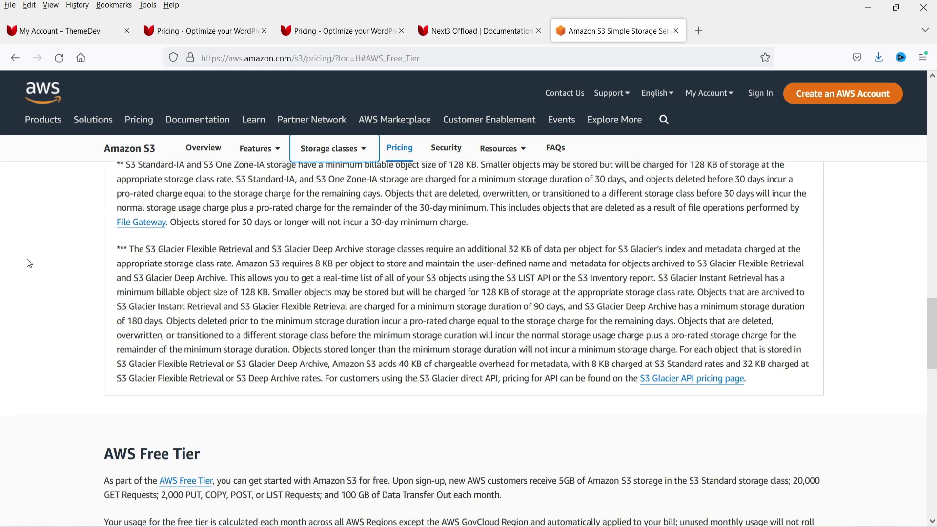
scroll(28, 260, "down", 4)
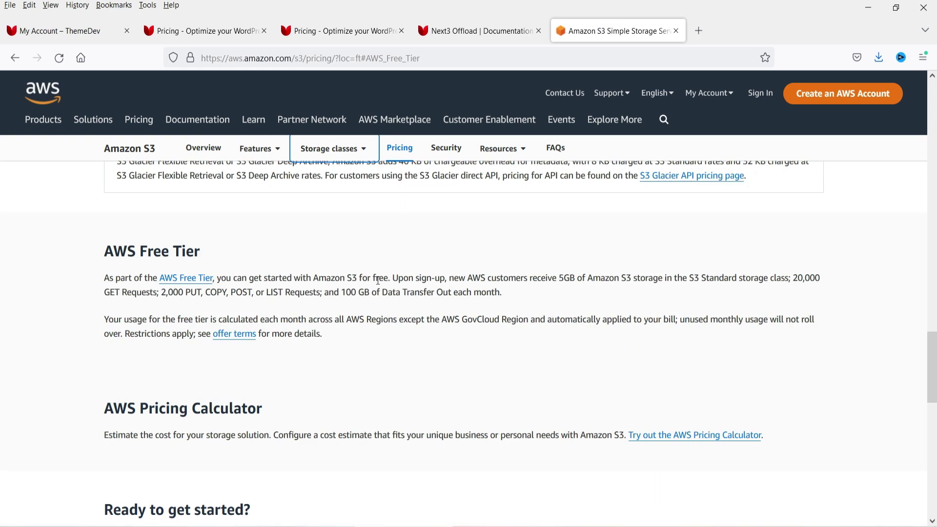
left_click(613, 293)
left_click_drag(341, 292, 477, 294)
left_click(509, 296)
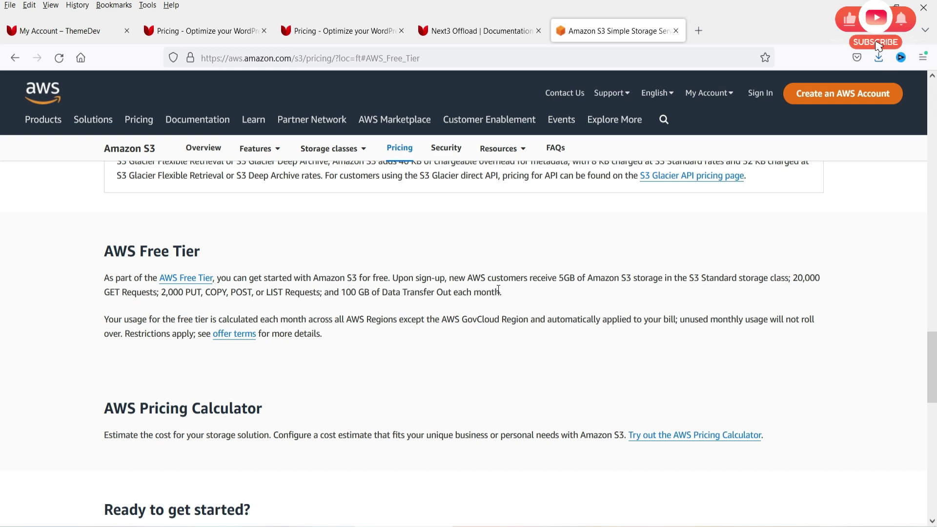
left_click_drag(510, 292, 104, 276)
left_click(536, 277)
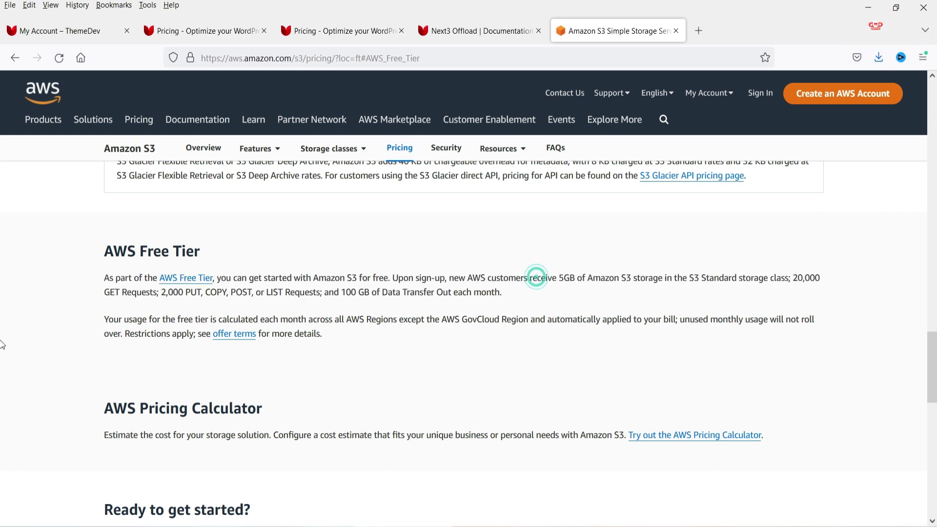
Step: Return to the WordPress admin Installed Plugins page listing 9 plugins
scroll(932, 373, "up", 15)
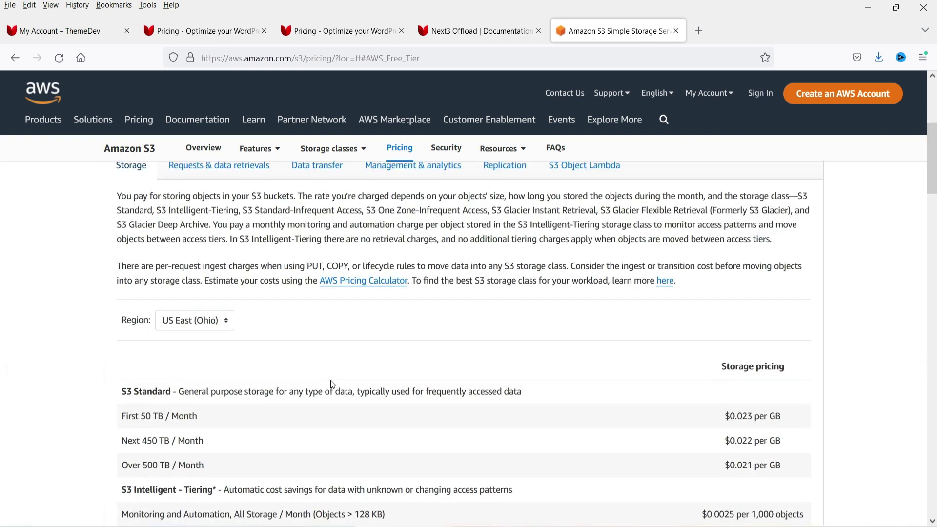
scroll(488, 332, "down", 4)
scroll(410, 337, "up", 3)
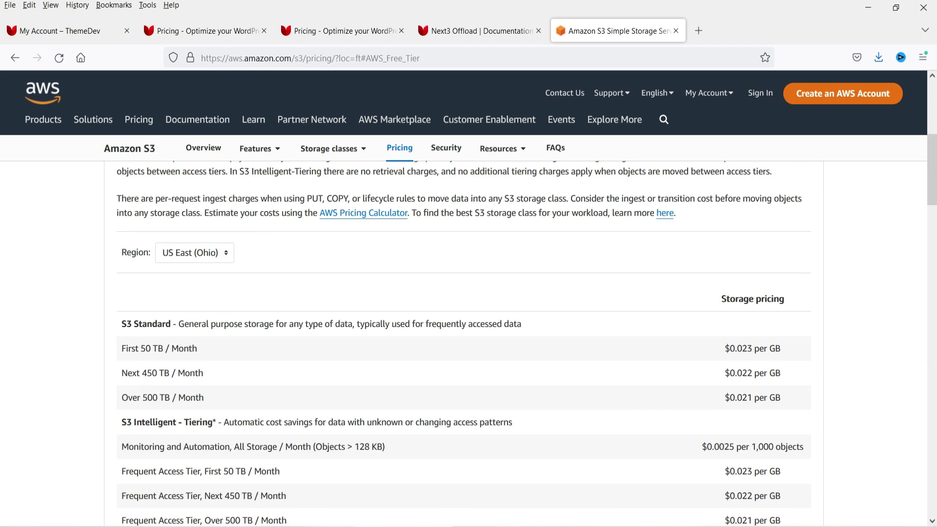
left_click(481, 521)
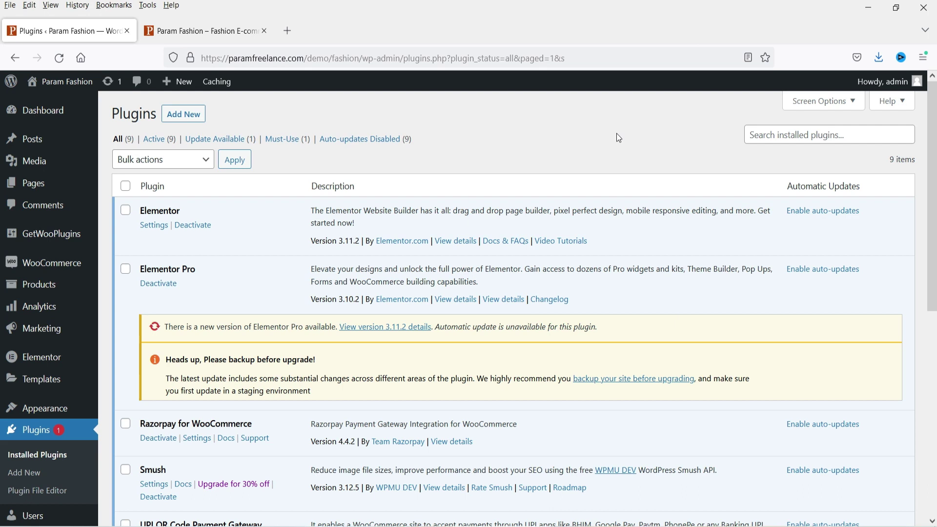
Step: Upload and install next3-offload-v3.0.3.zip, then select the Param Fashion storefront's web address
left_click(19, 472)
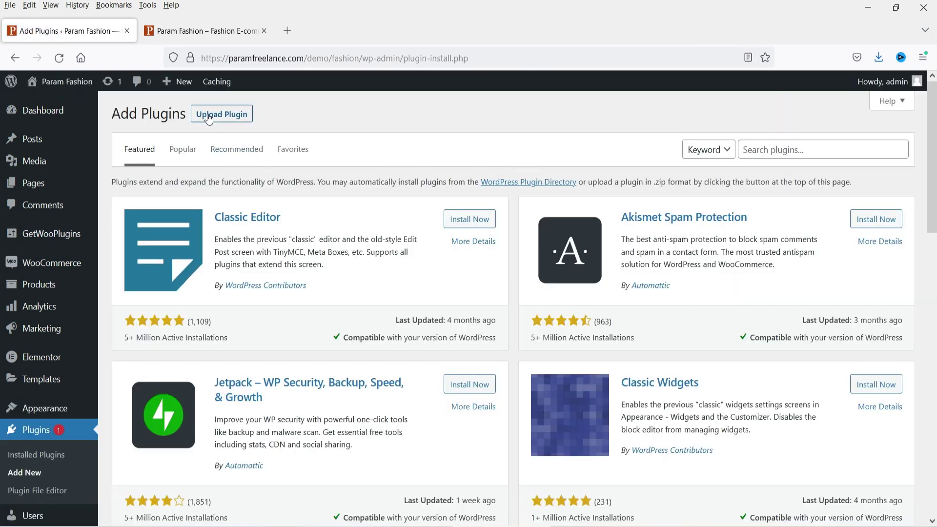
left_click(208, 119)
left_click(426, 229)
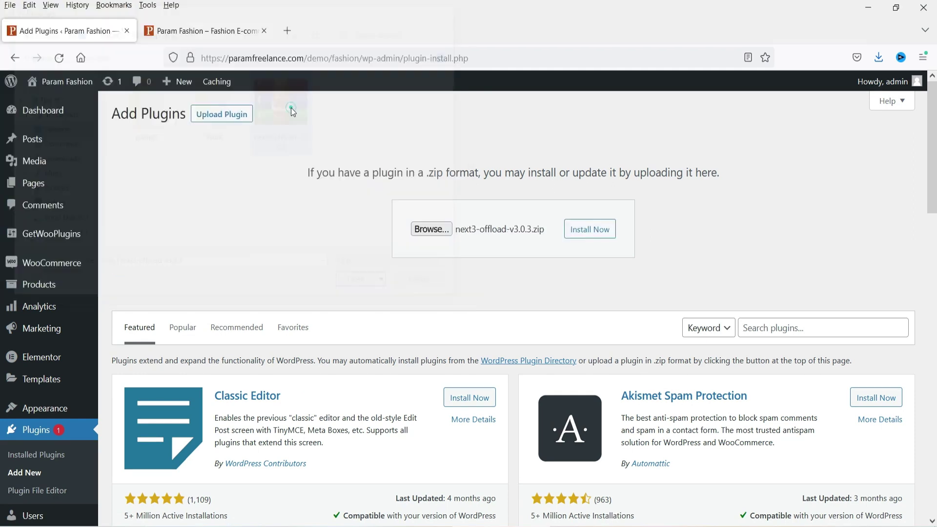
left_click(588, 228)
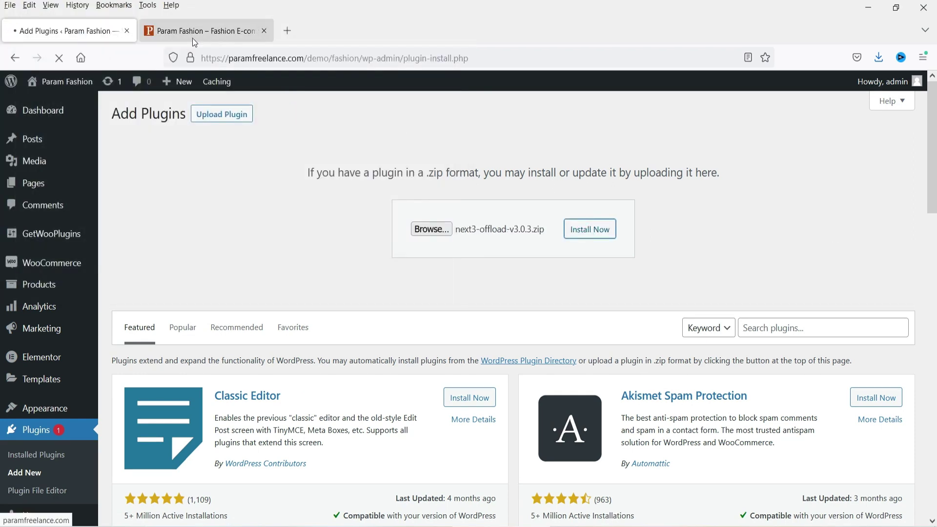
left_click(209, 30)
left_click(381, 57)
key("ctrl+c")
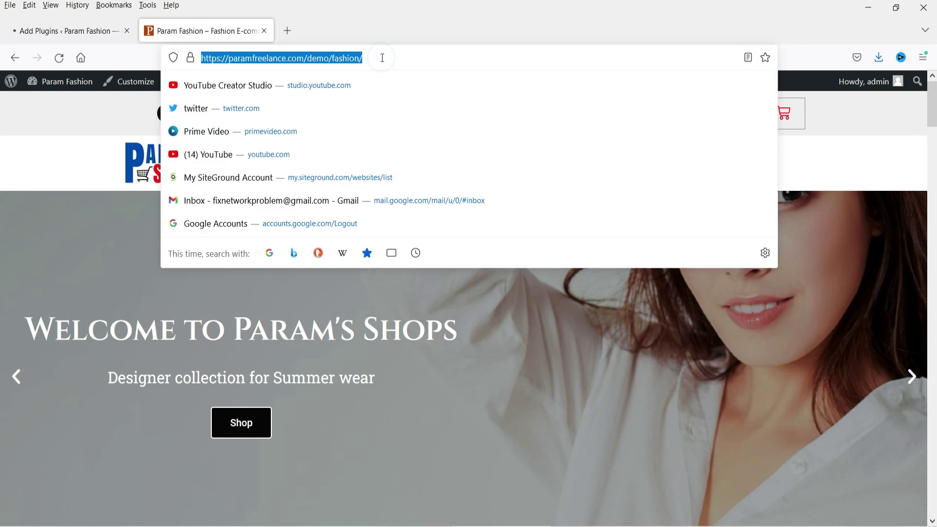
Step: In a new tab, search Google for 'google pagespeed insights' and open pagespeed.web.dev
key("Escape")
left_click(288, 31)
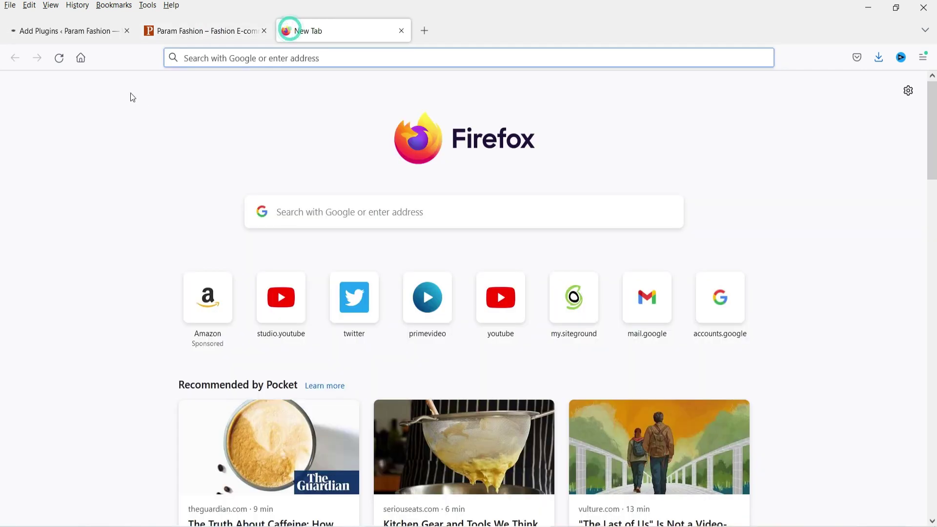
left_click(81, 57)
type("google pagespeed insights")
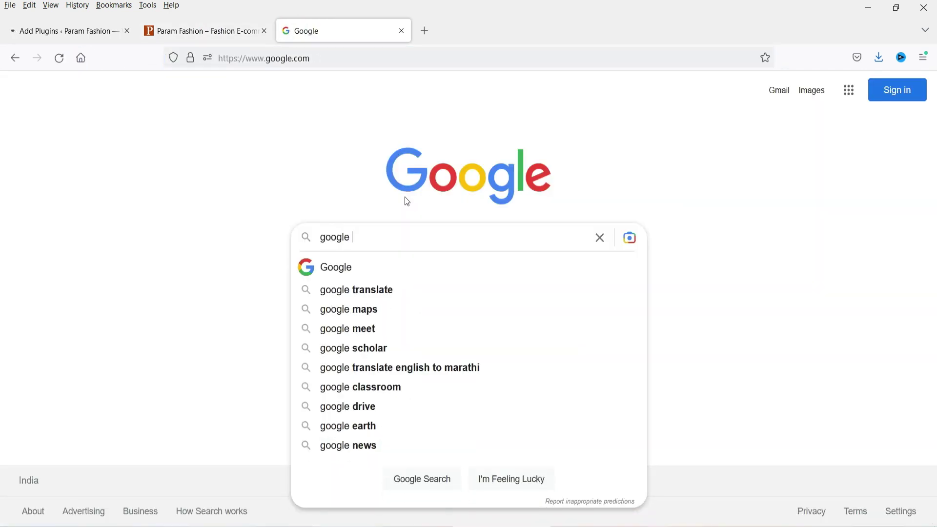
key("Return")
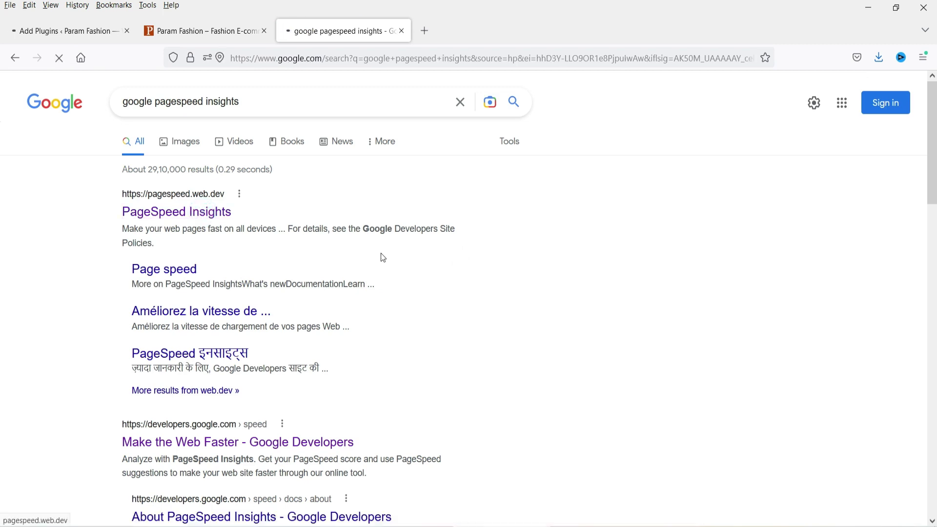
left_click(381, 258)
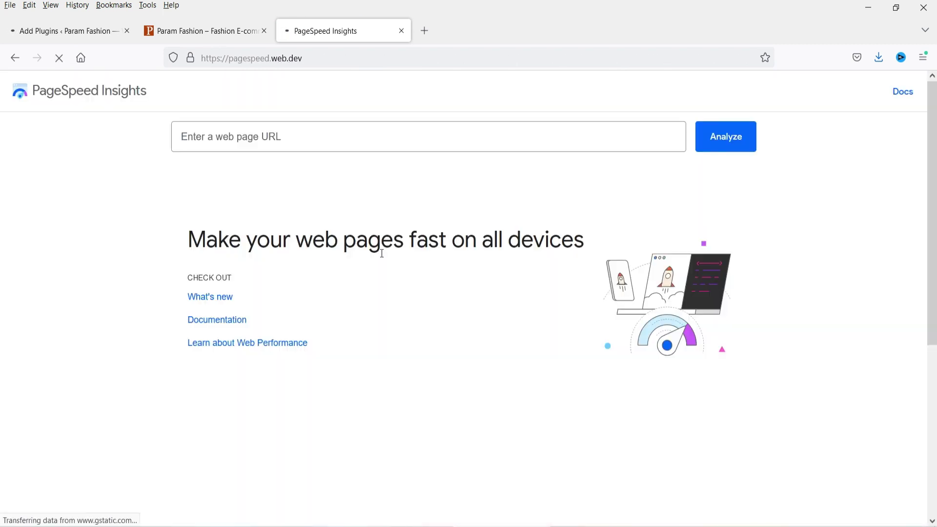
Step: Test the storefront URL, check the desktop report (84 performance), then close it
key("ctrl+v")
key("Return")
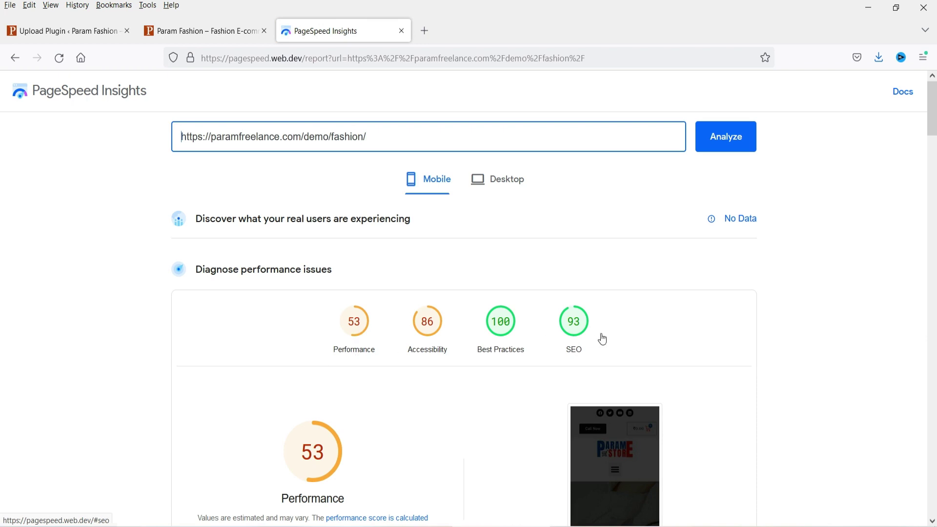
left_click(501, 187)
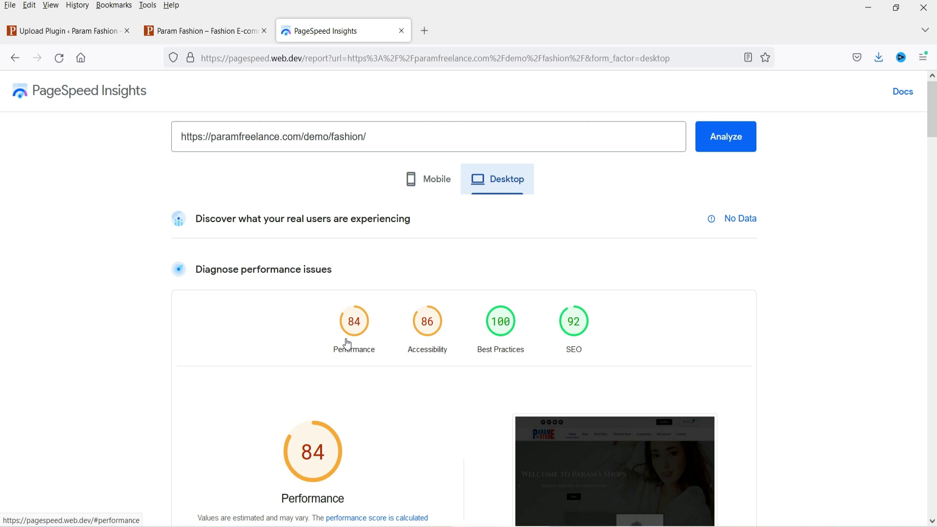
left_click(401, 31)
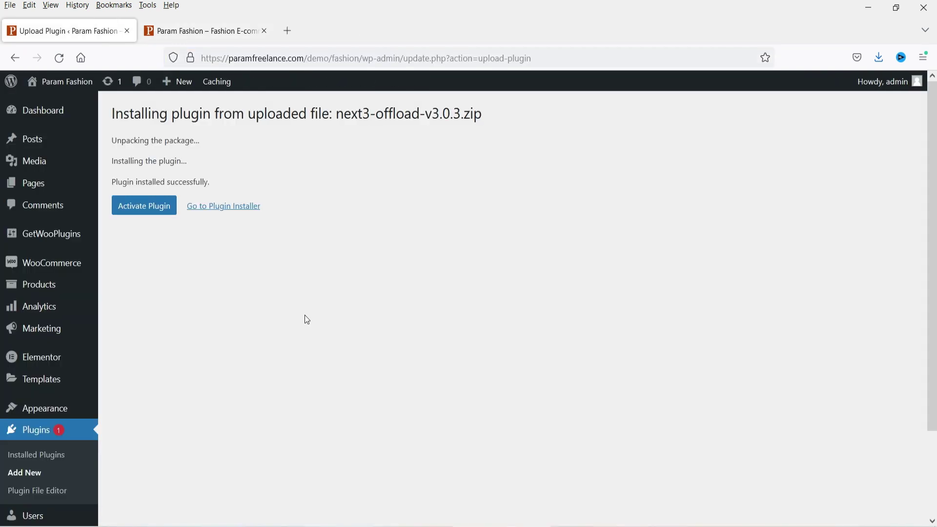
Step: Activate the Next3 Offload plugin and open its setup page from the admin sidebar
left_click(142, 206)
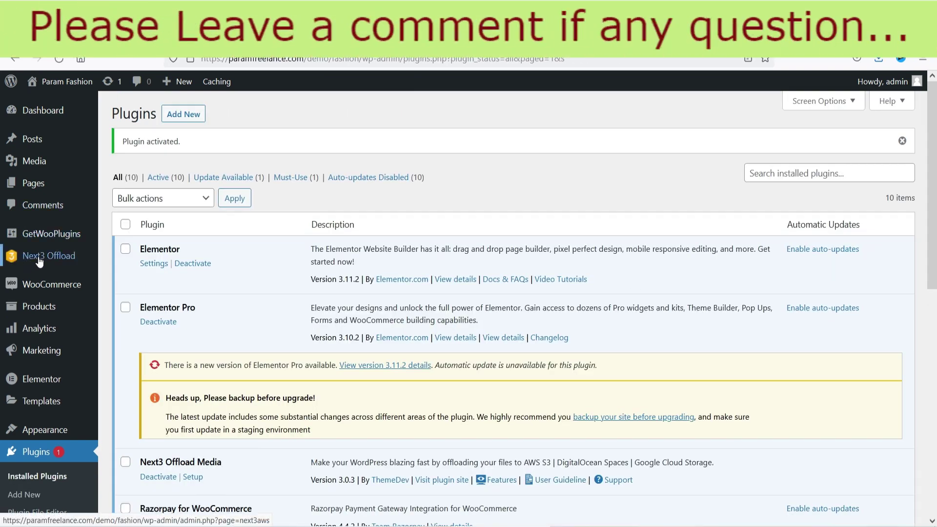
left_click(40, 259)
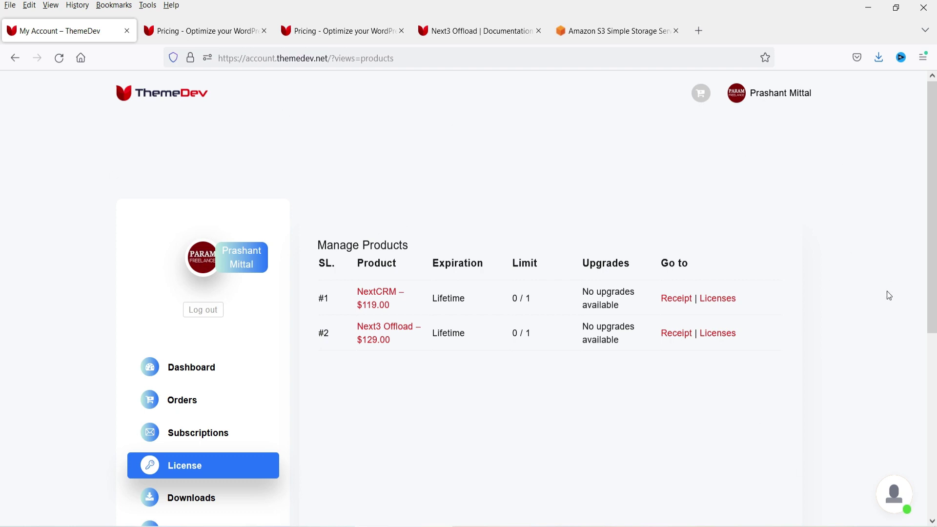
left_click(726, 340)
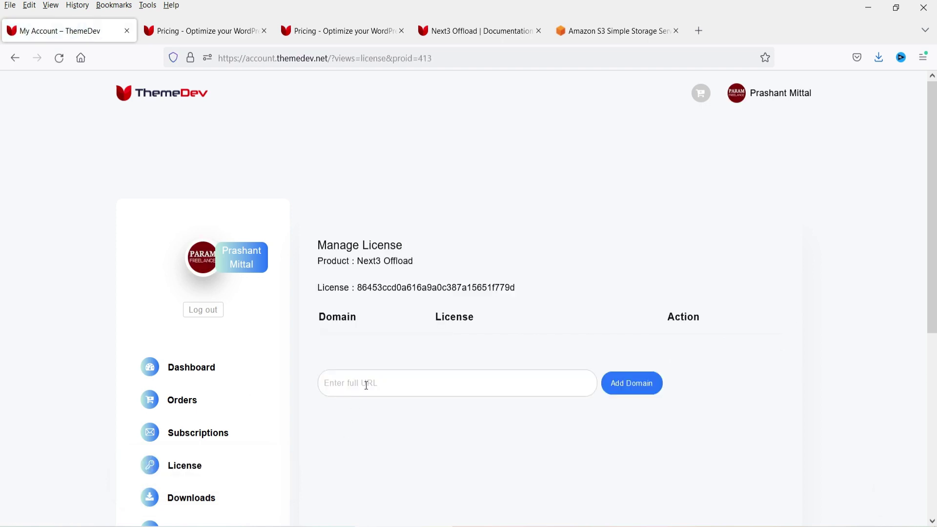
left_click(367, 385)
type("https:/")
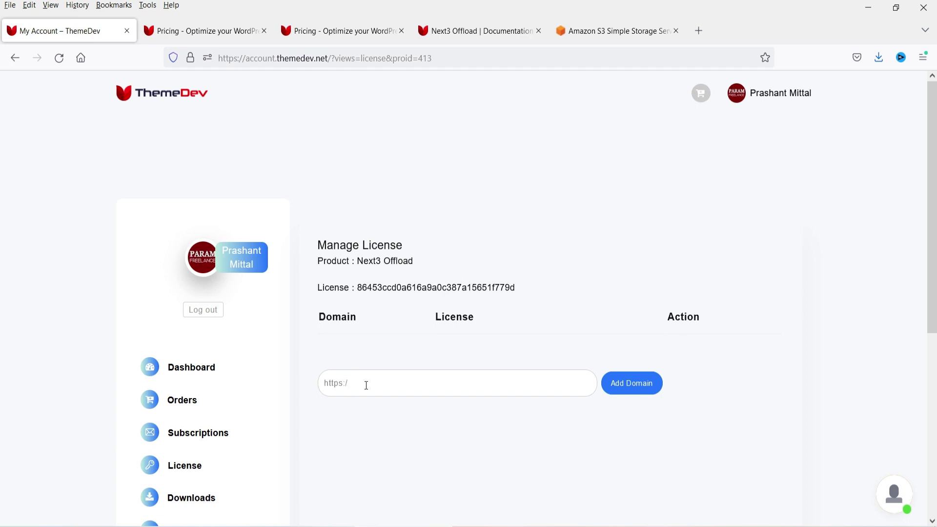
type("/paramfreelance.com")
key("Return")
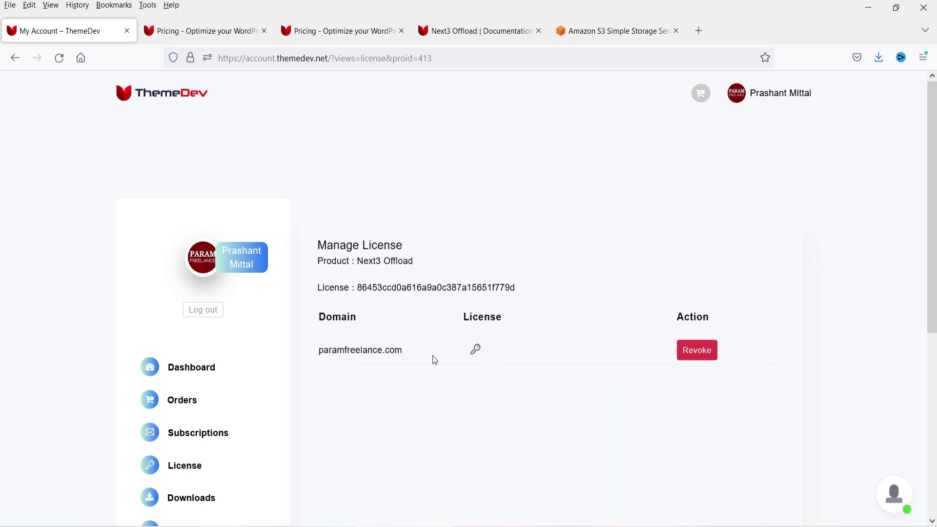
Step: Reveal and copy the domain's licence key, then return to the Next3 Setup window
left_click(476, 351)
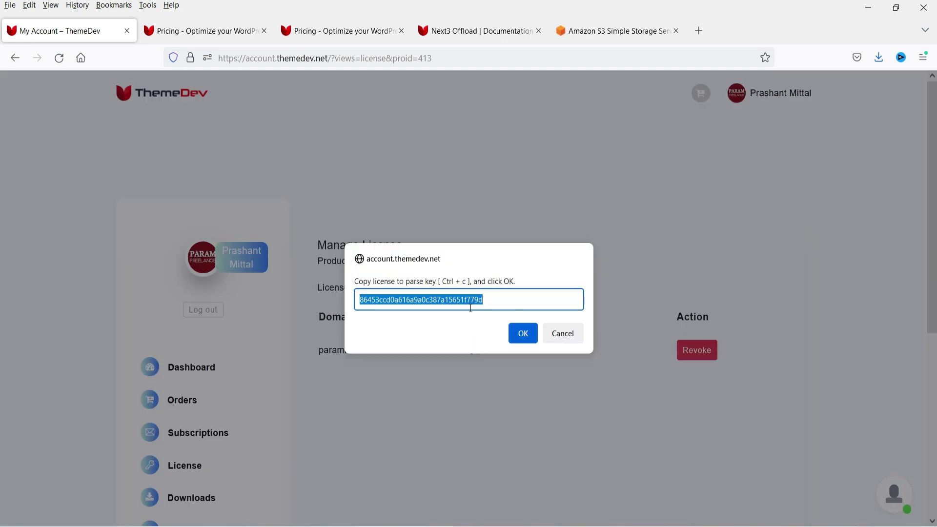
left_click(522, 334)
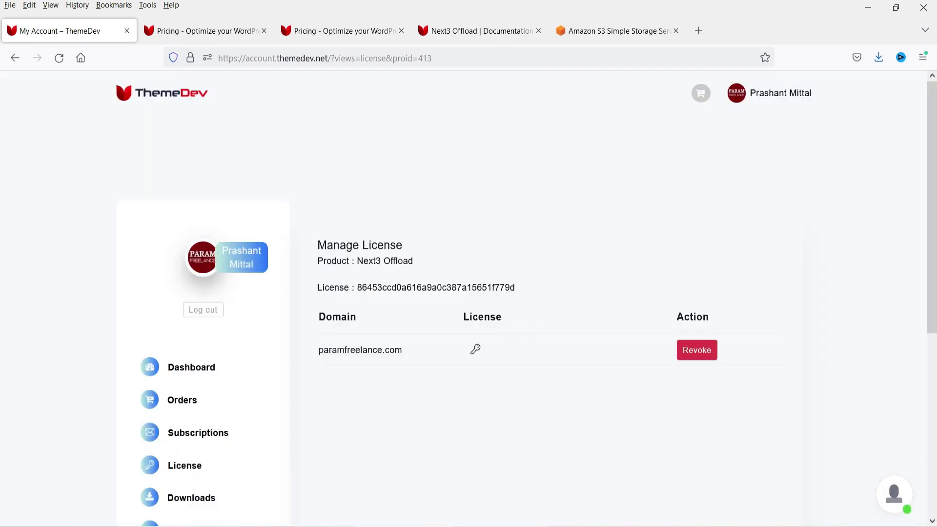
key("alt+Tab")
Step: Paste and activate the licence key, then scroll down to the AWS S3 Settings
key("ctrl+v")
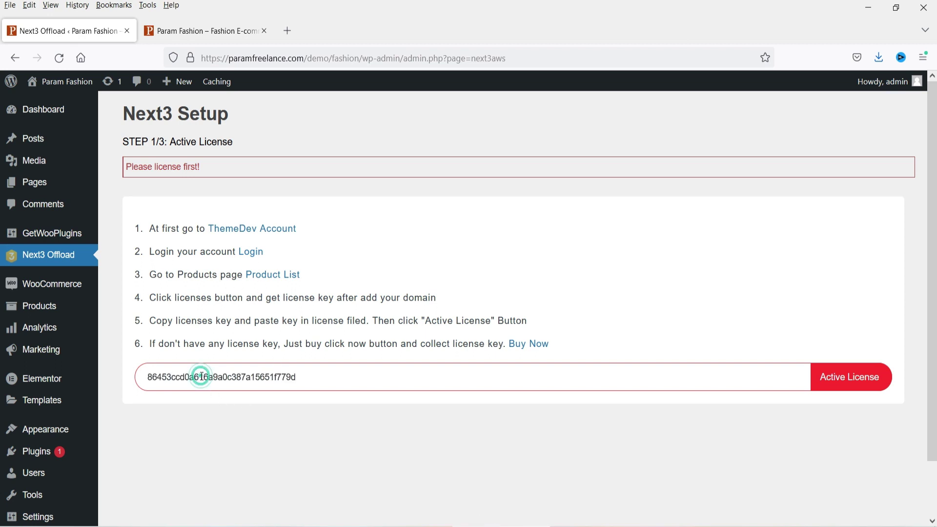
left_click(849, 378)
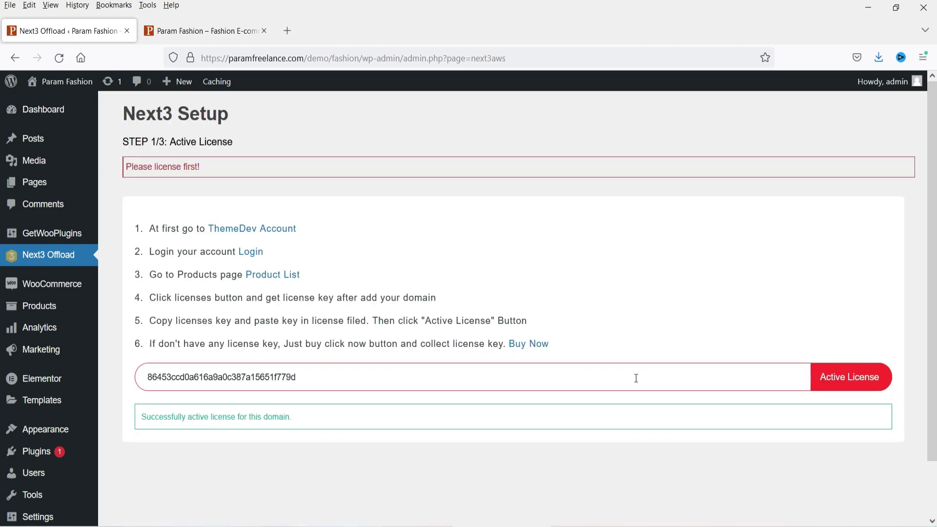
scroll(410, 270, "down", 1)
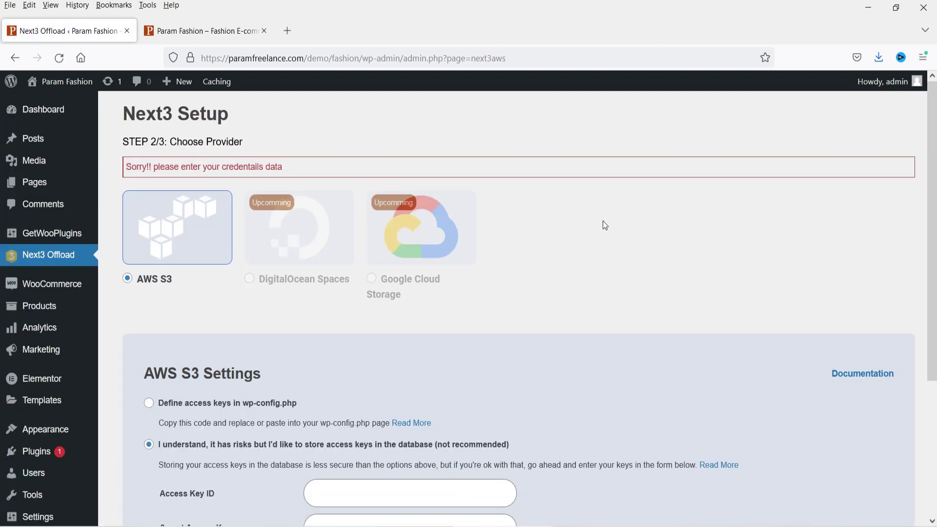
scroll(167, 311, "down", 3)
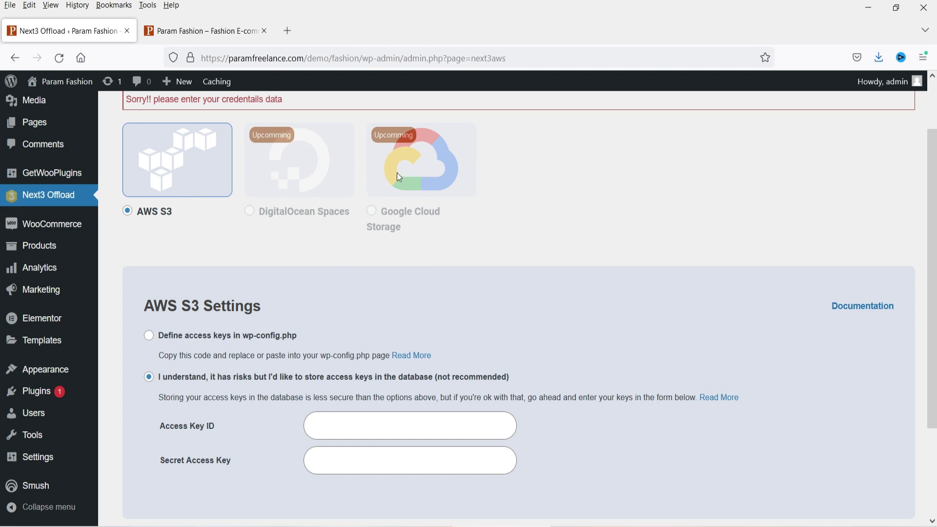
scroll(631, 208, "down", 5)
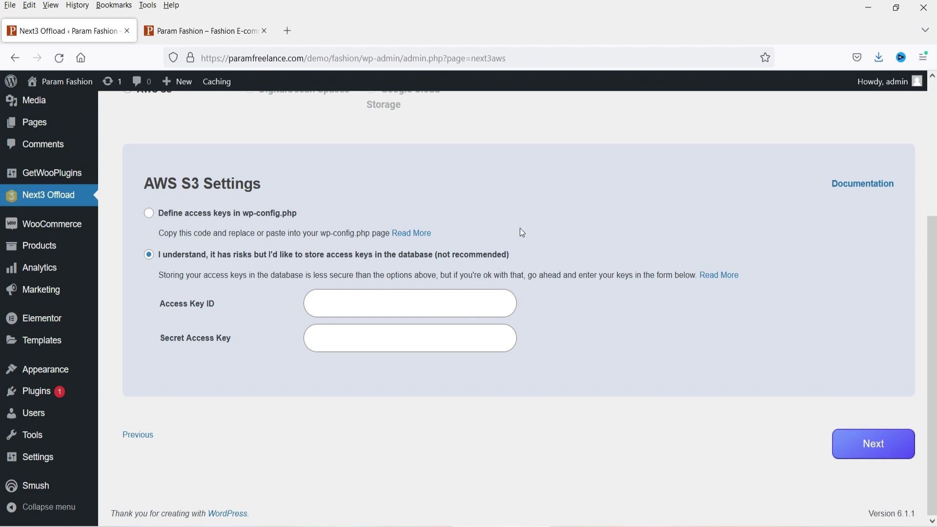
Step: Open the Next3 Offload documentation in a new tab at the Amazon S3 Quick Start Guide
right_click(848, 186)
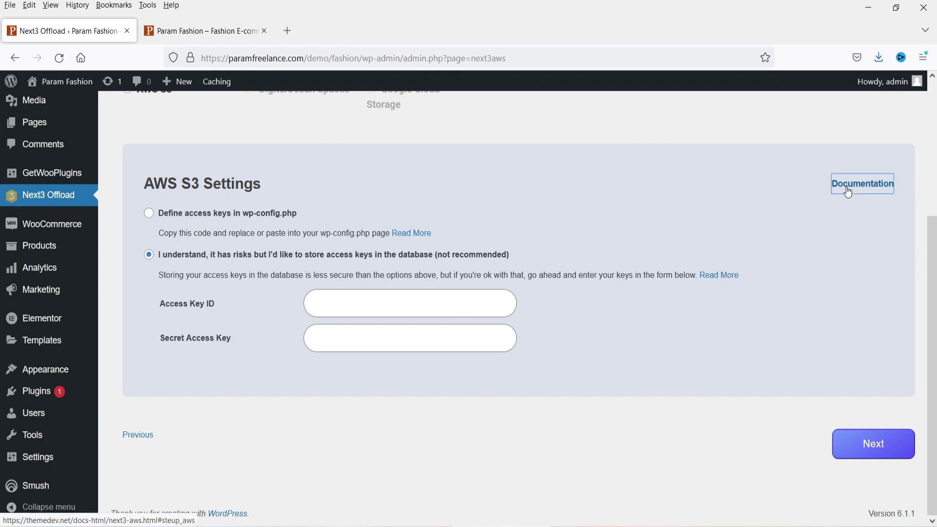
left_click(850, 201)
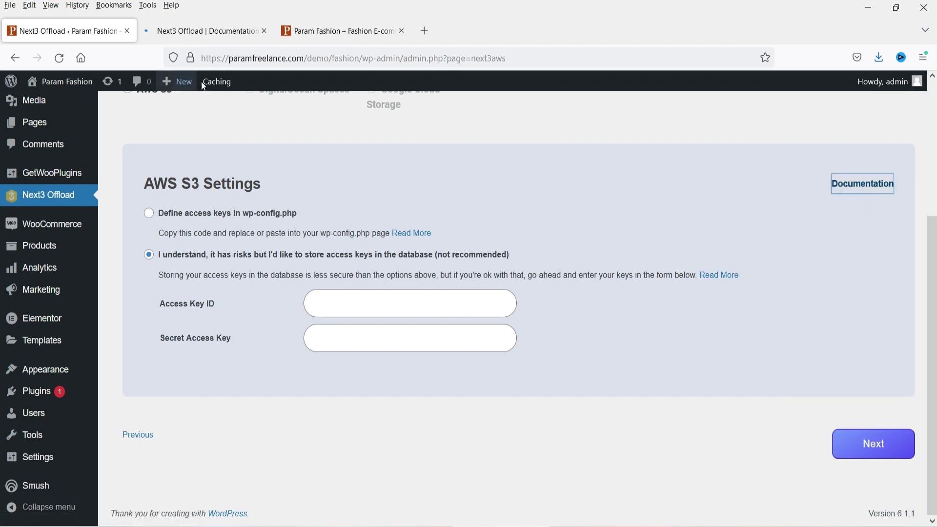
left_click(205, 31)
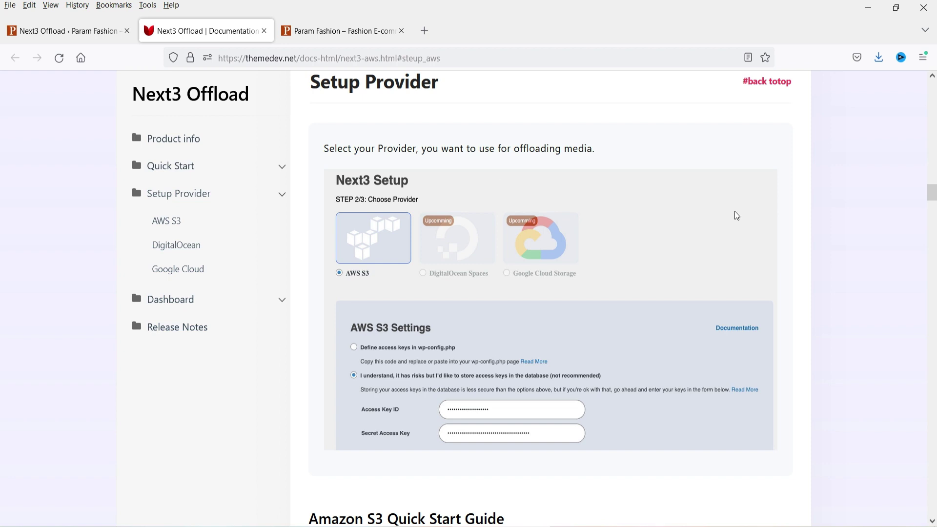
scroll(709, 220, "down", 5)
scroll(707, 222, "down", 5)
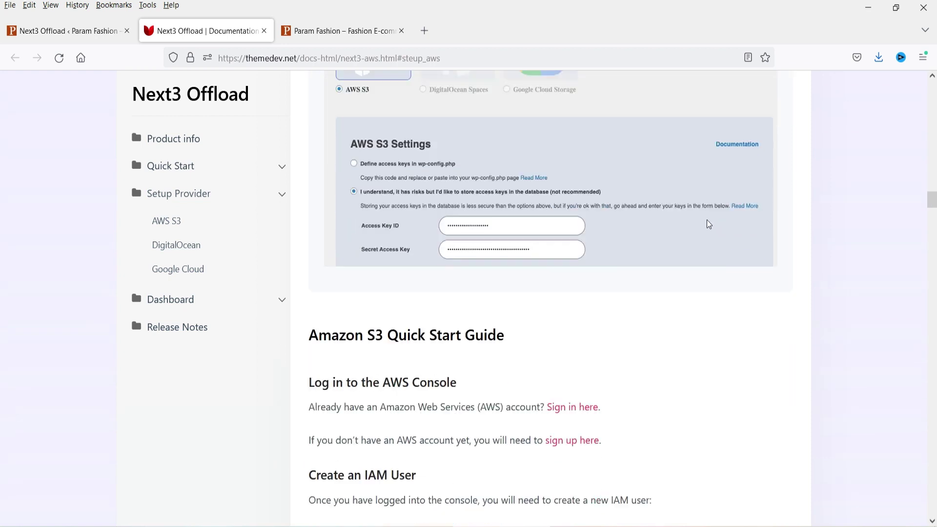
scroll(693, 257, "down", 3)
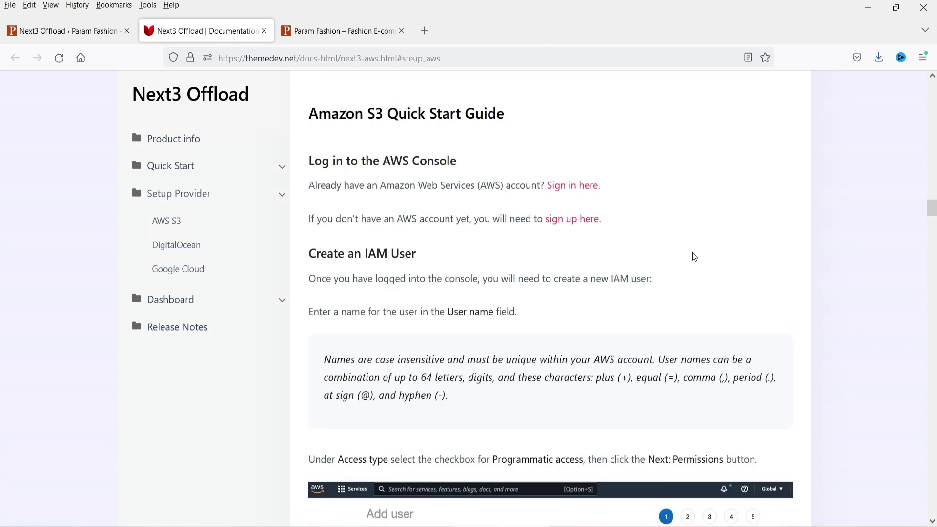
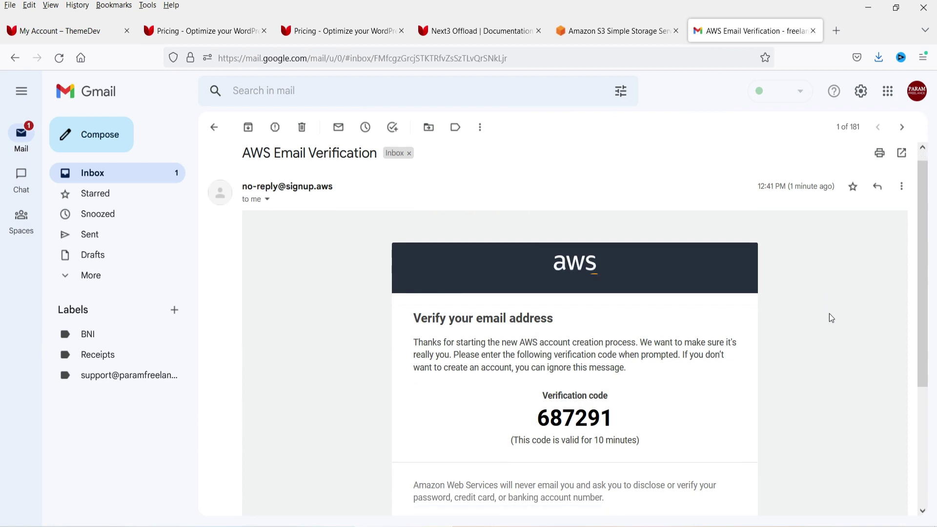
Step: Copy the AWS verification code from the Gmail message and return to the sign-up code field
scroll(830, 313, "down", 4)
scroll(820, 315, "up", 1)
scroll(822, 320, "up", 1)
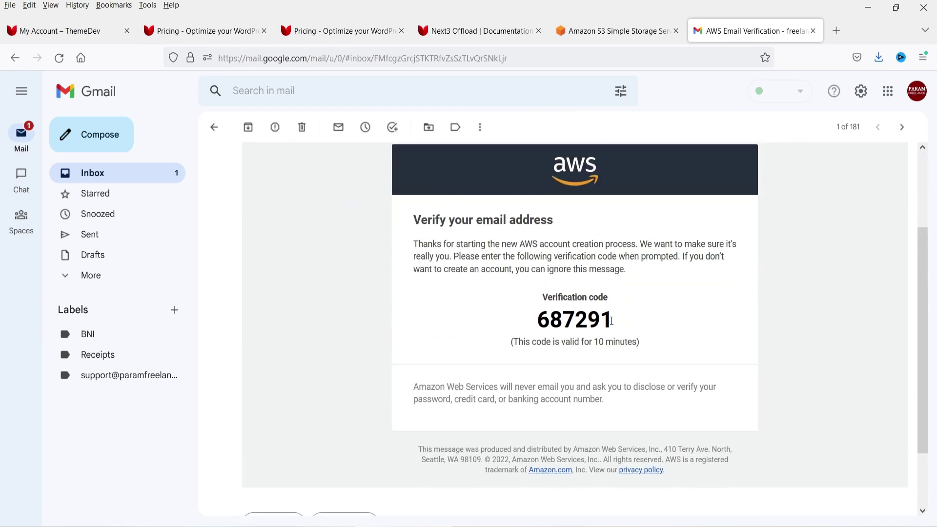
left_click_drag(612, 321, 536, 320)
key("ctrl+c")
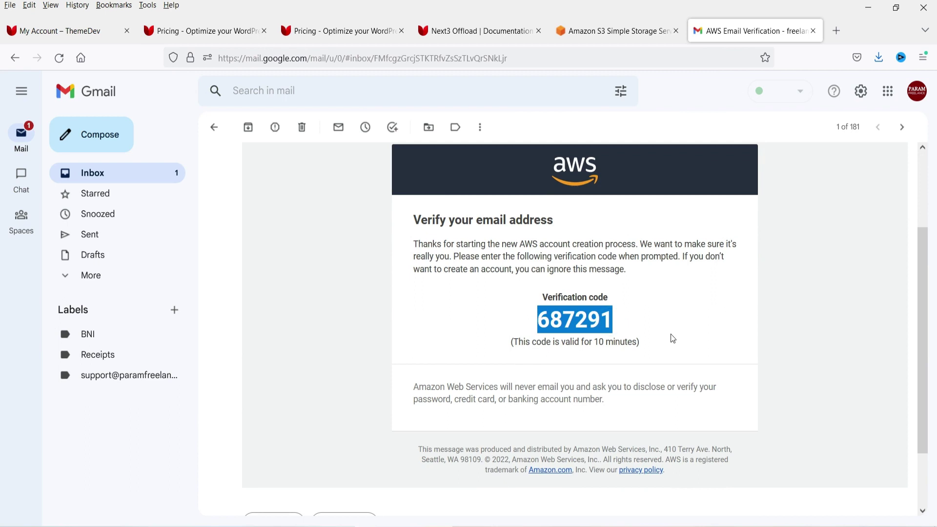
key("alt+Tab")
left_click(528, 370)
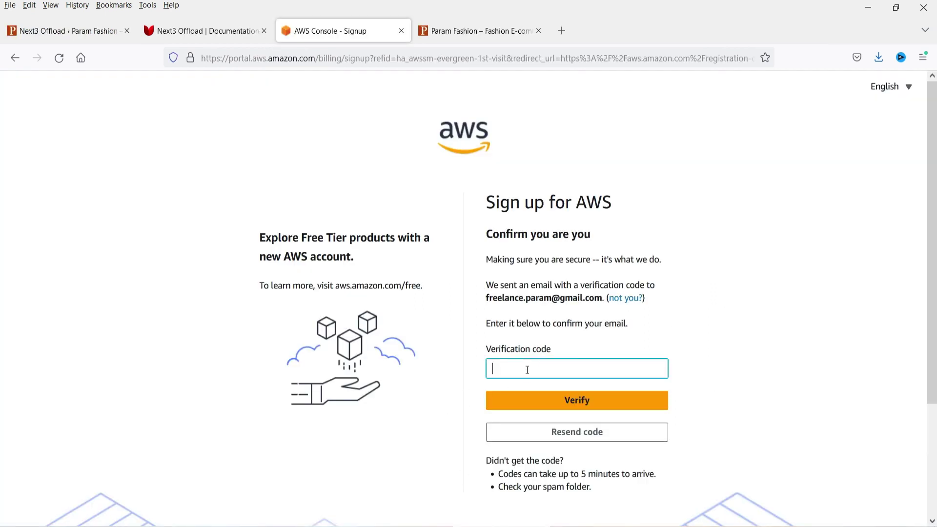
Step: Verify the email with the pasted code and set the root user password
key("ctrl+v")
left_click(588, 400)
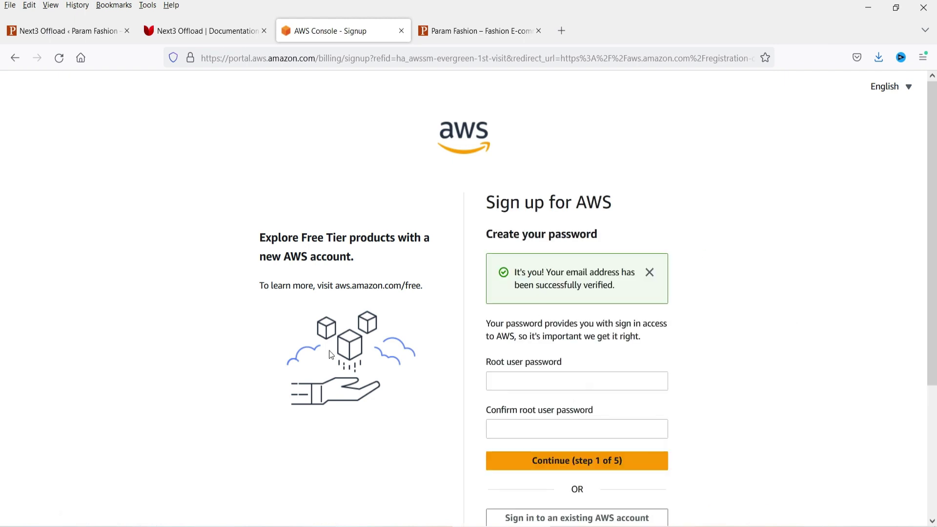
scroll(782, 340, "down", 2)
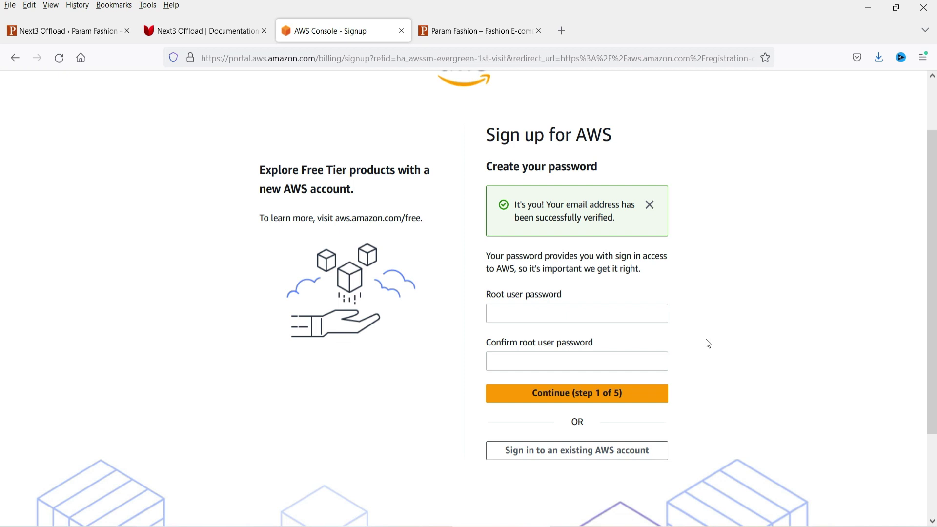
left_click(547, 313)
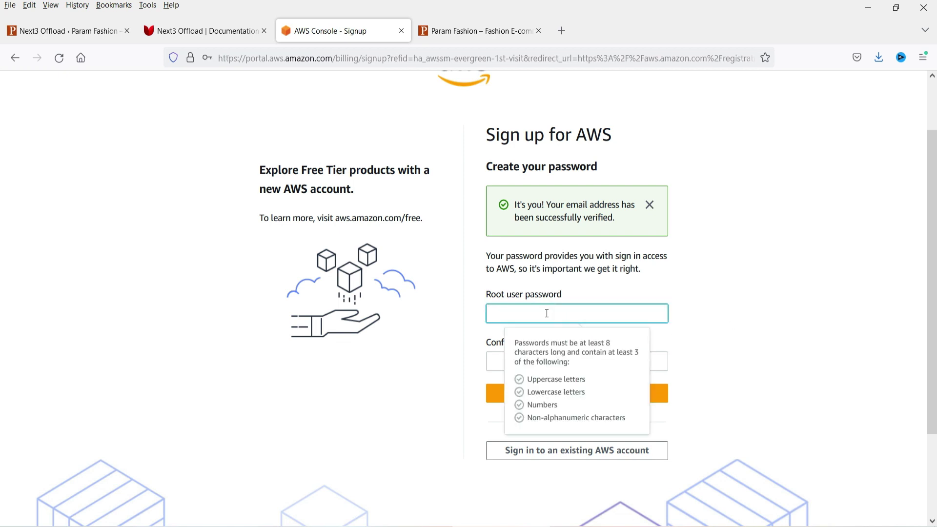
left_click(532, 366)
key("Return")
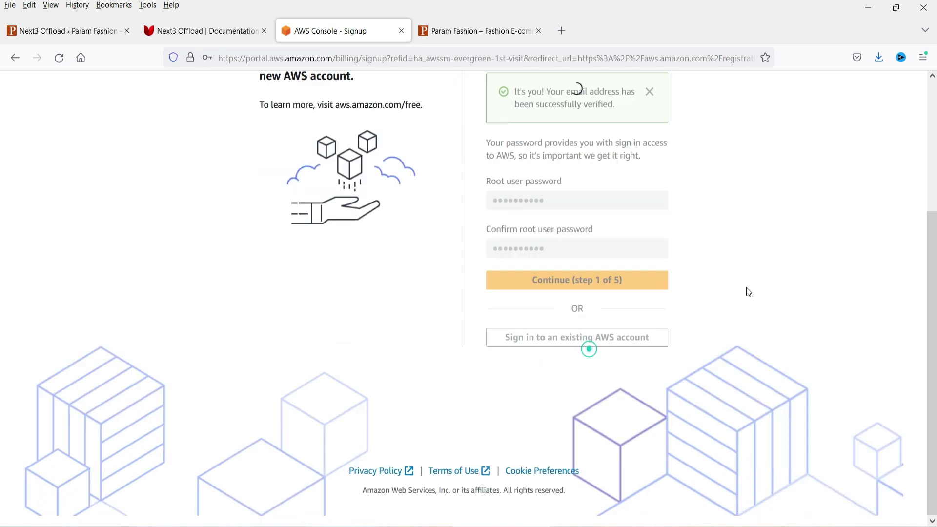
Step: Enter the contact's full name and phone number with the India country code
scroll(753, 264, "down", 3)
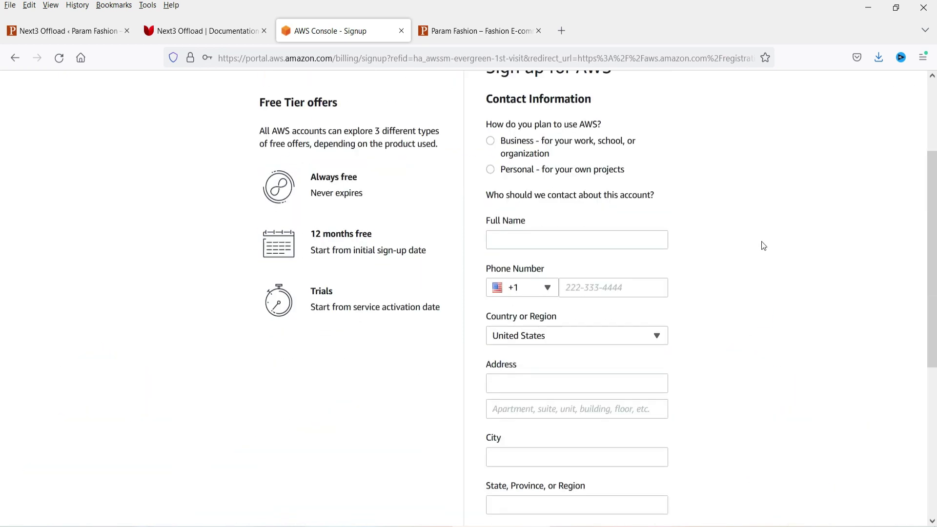
left_click(575, 242)
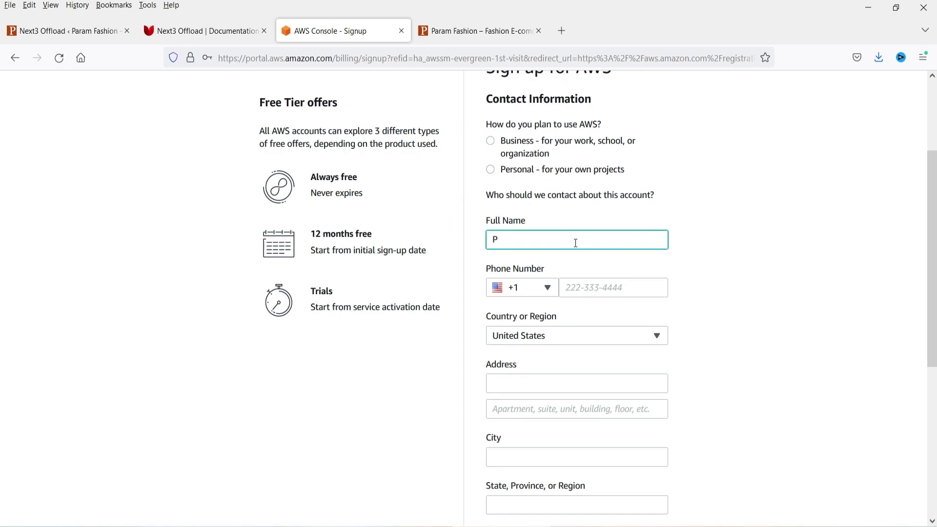
left_click(522, 287)
type("India")
key("Return")
left_click(613, 287)
scroll(698, 298, "down", 1)
Step: Fill in the contact's street address, city, state (Maharashtra) and postal code
left_click(531, 318)
left_click(527, 396)
type("Phaltan")
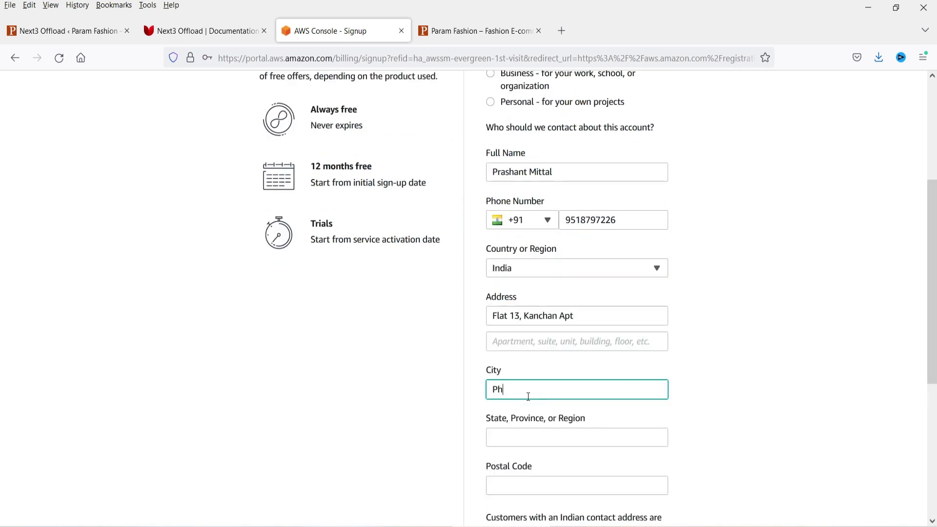
key("Tab")
type("maharashtra")
key("Tab")
type("415523")
Step: Accept the AWS Customer Agreement, choose a Personal account, and submit the contact information
left_click(491, 299)
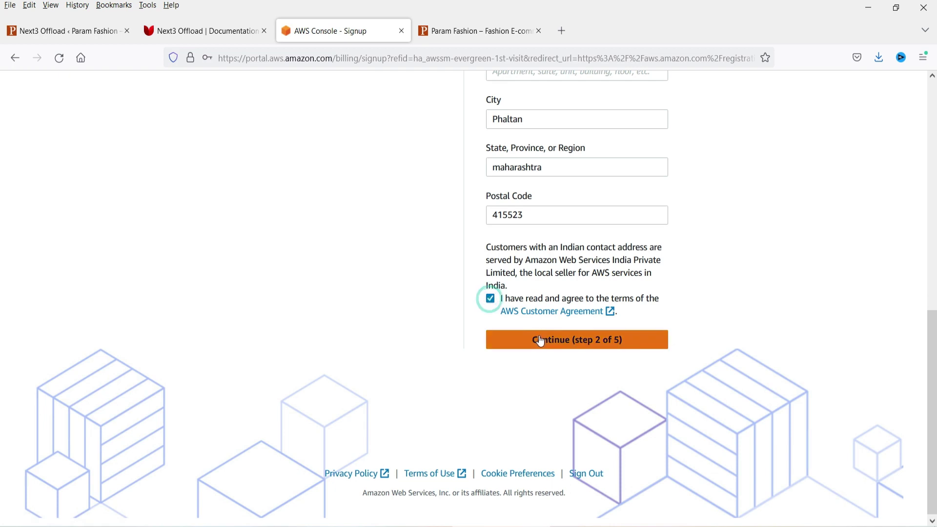
left_click(594, 337)
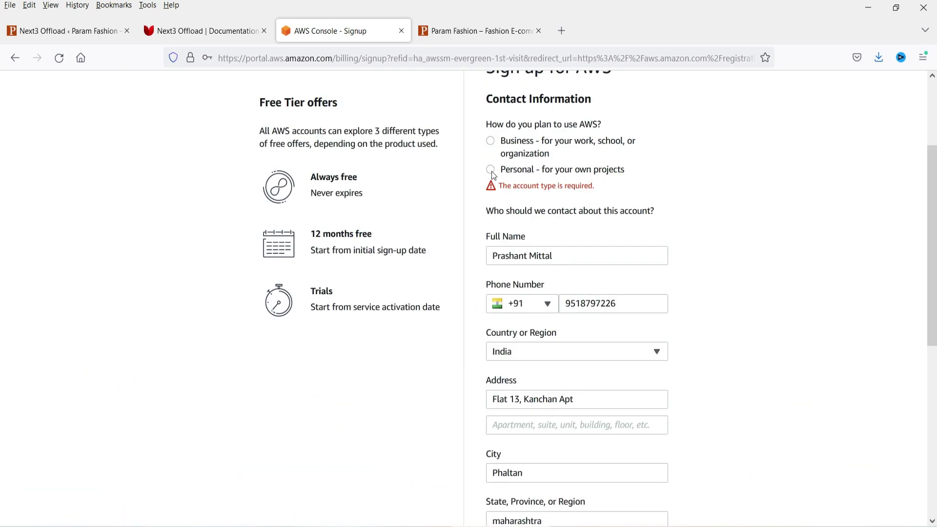
left_click(491, 170)
scroll(705, 207, "down", 4)
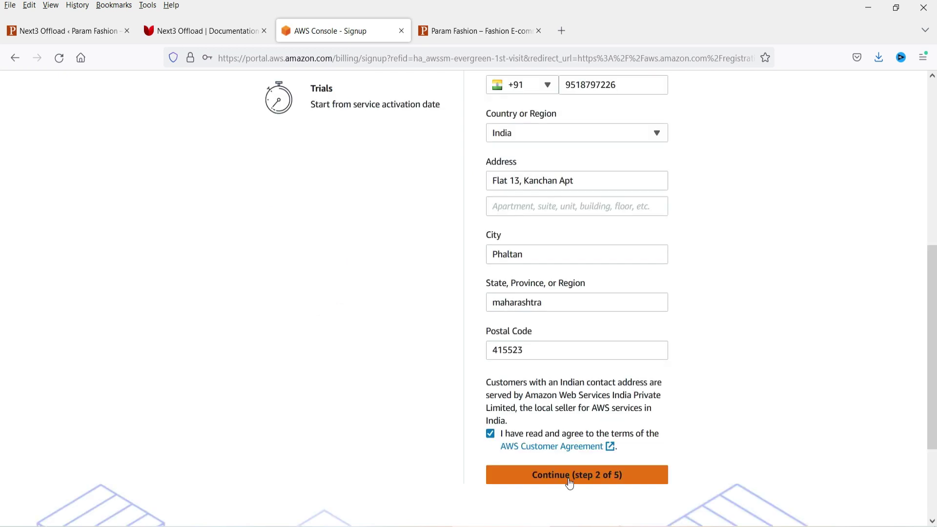
left_click(568, 478)
scroll(790, 309, "down", 6)
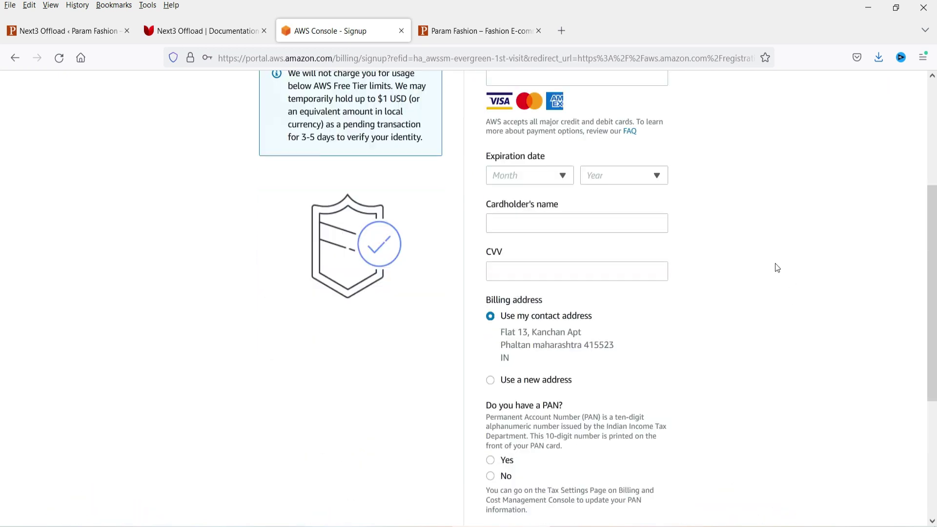
Step: Enter the card billing details, answer Yes for PAN, and submit for verification
scroll(775, 263, "up", 7)
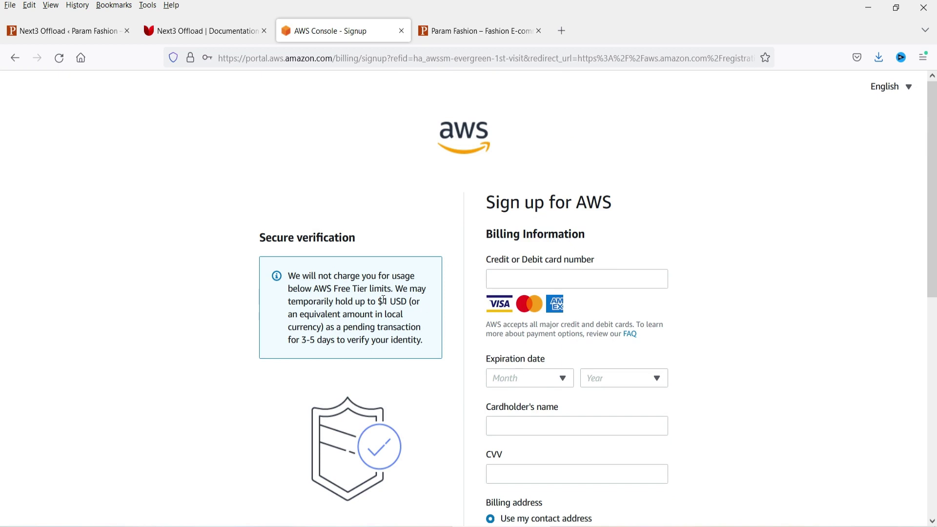
left_click_drag(378, 302, 401, 302)
left_click(529, 275)
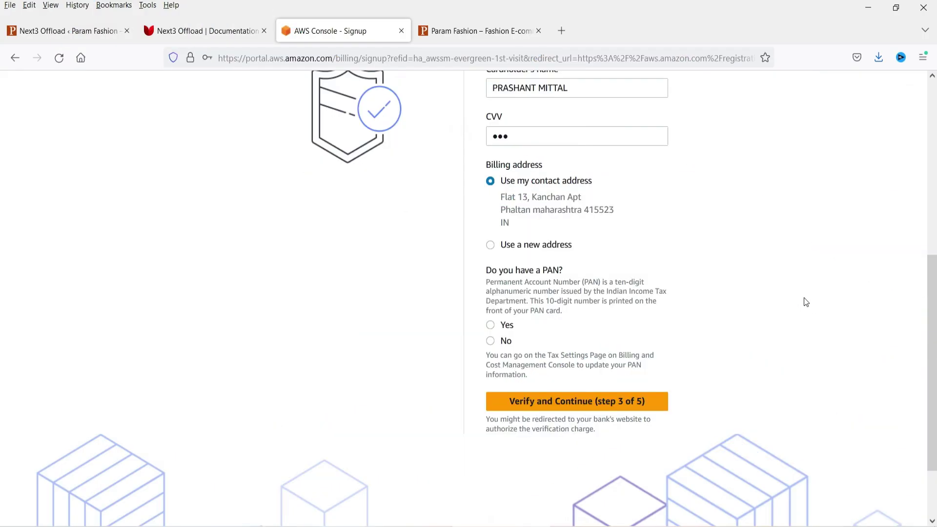
left_click(490, 325)
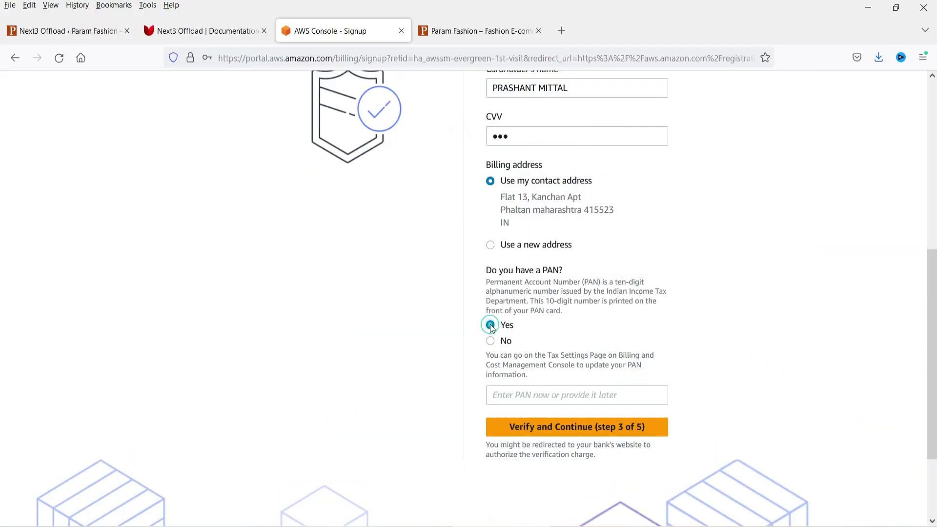
left_click(535, 397)
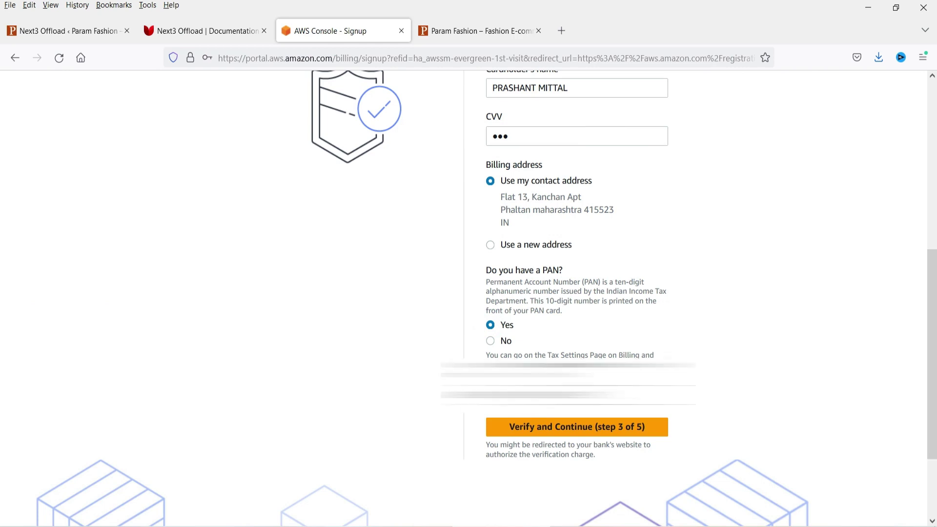
left_click(611, 432)
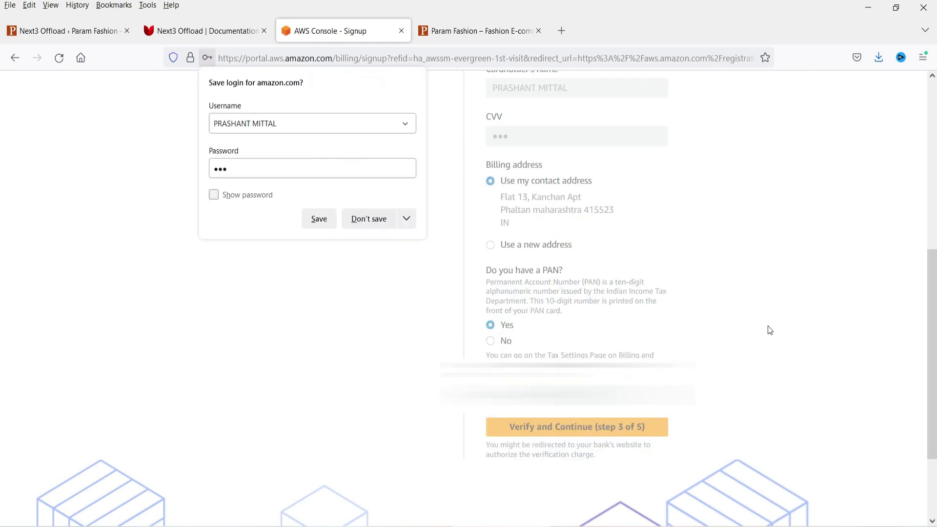
Step: Set the phone country code to India (+91) and enter the mobile number
scroll(749, 205, "down", 2)
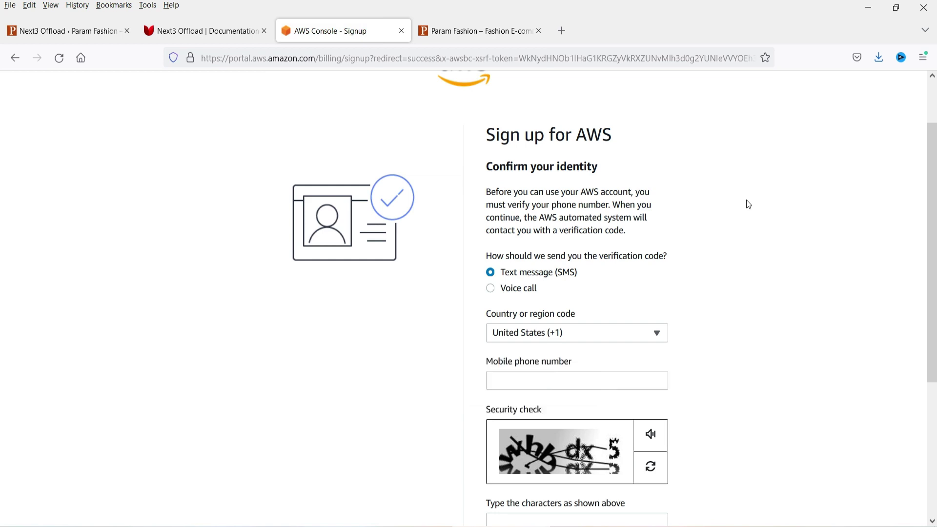
scroll(749, 205, "down", 2)
left_click(575, 265)
type("inda")
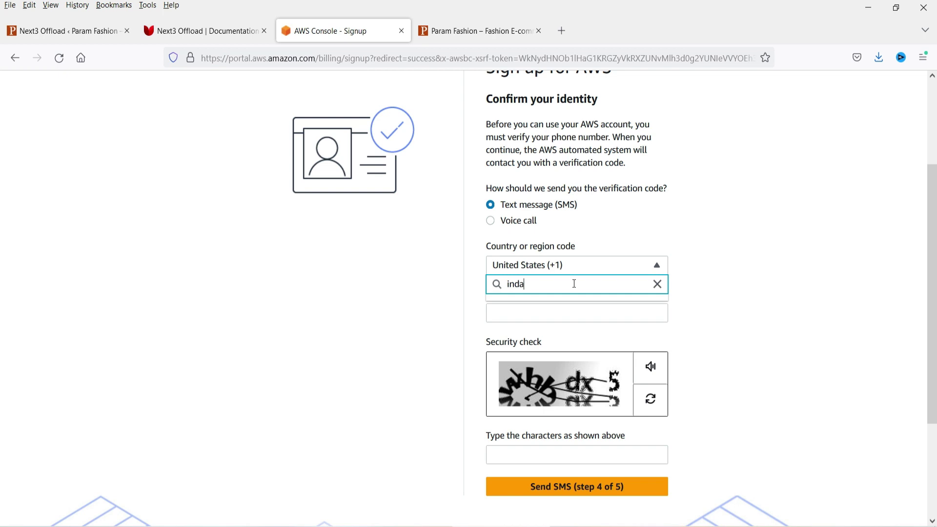
key("BackSpace")
type("i")
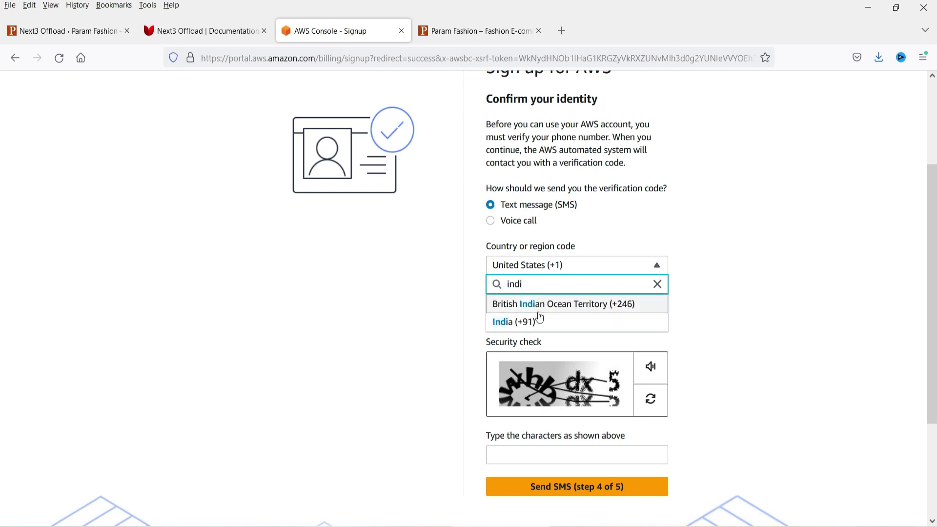
left_click(537, 321)
left_click(546, 315)
scroll(654, 290, "down", 3)
Step: Complete the security check, send the SMS, and submit the received verification code
left_click(651, 264)
left_click(561, 320)
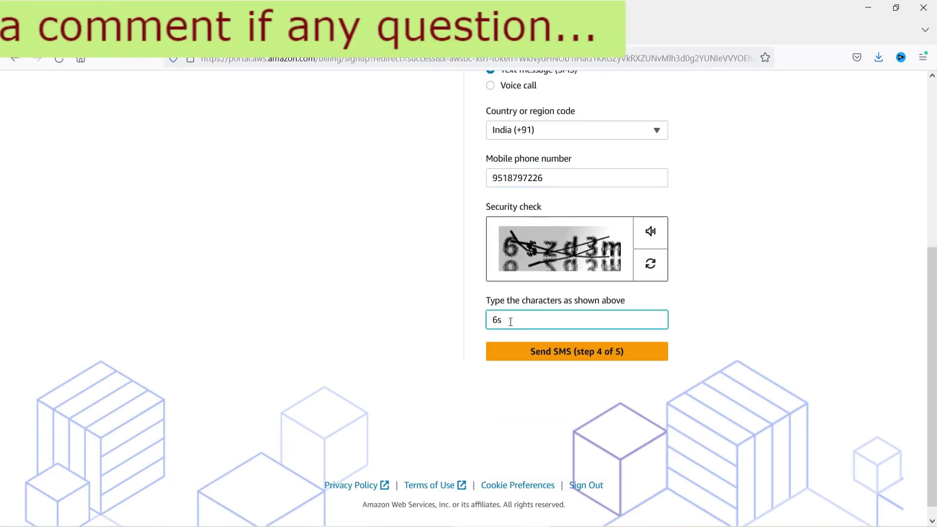
left_click(580, 360)
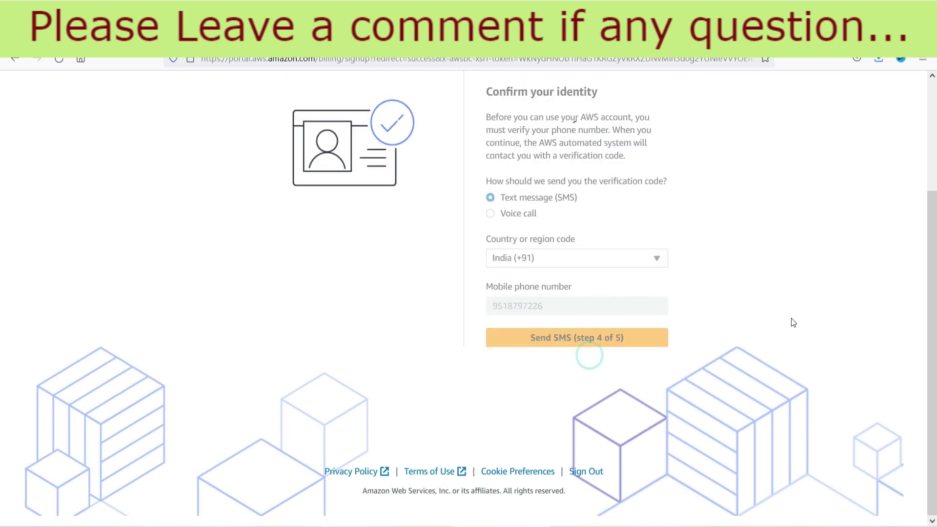
left_click(573, 240)
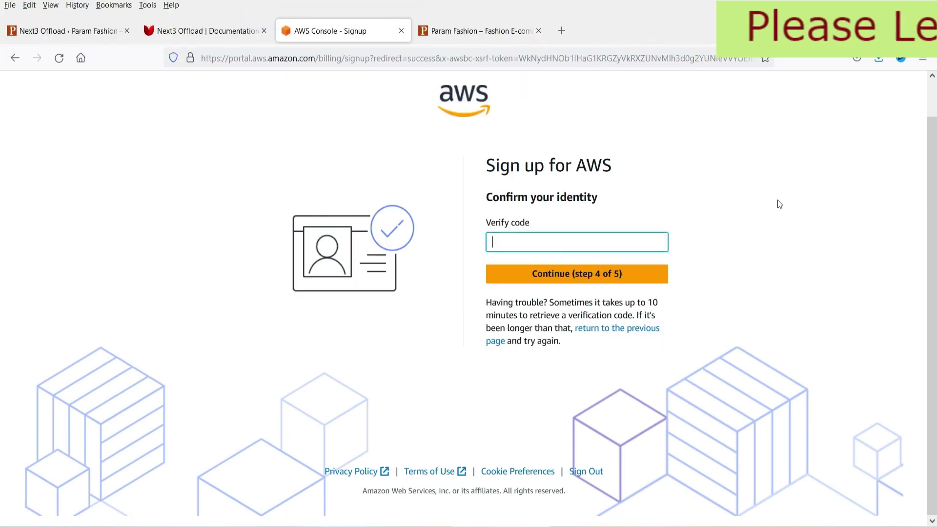
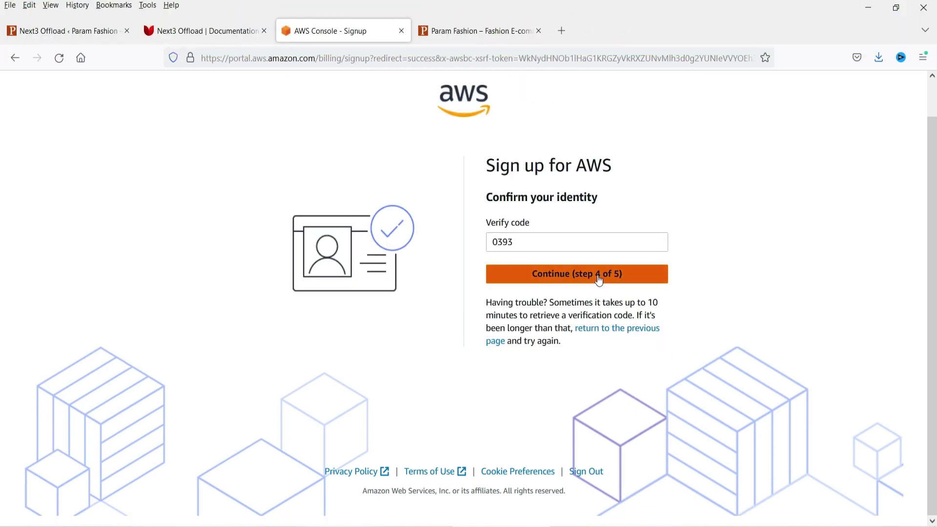
left_click(600, 277)
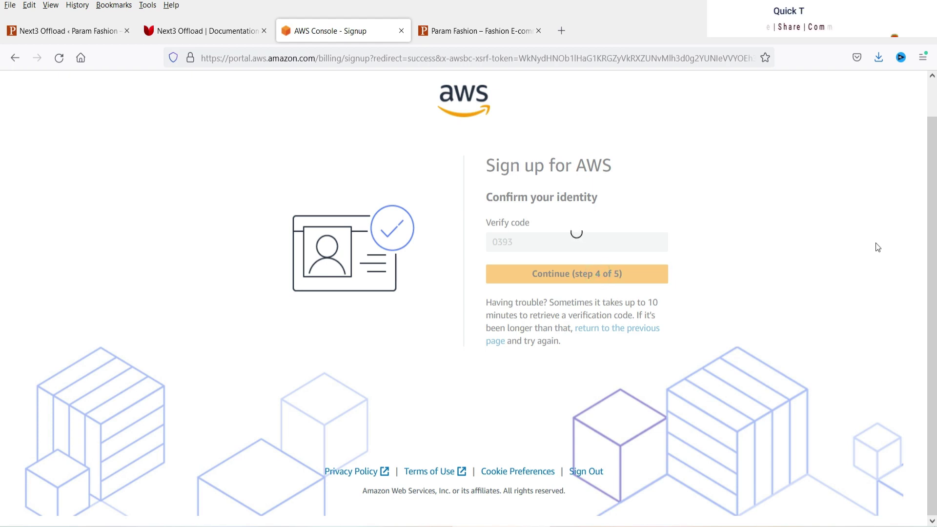
scroll(840, 267, "up", 2)
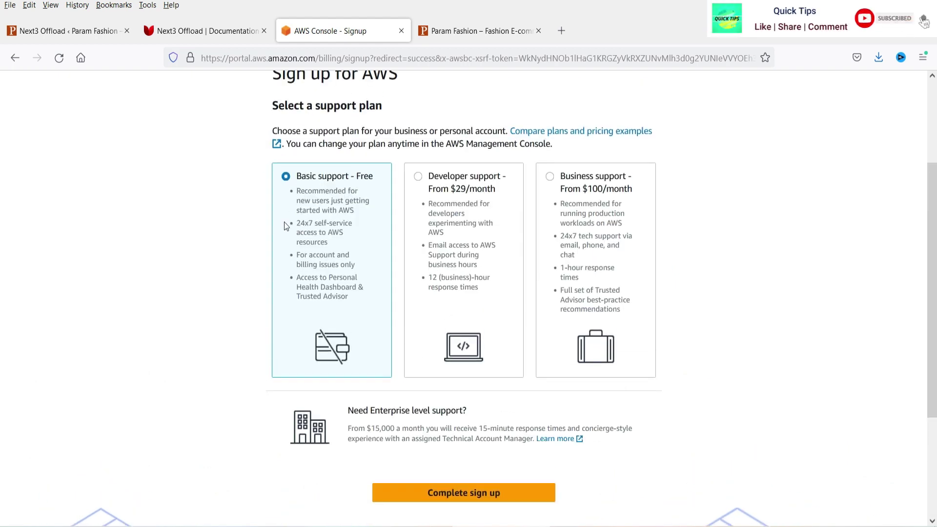
Step: Complete sign-up on Basic support - Free and go to the AWS Management Console
scroll(123, 274, "down", 3)
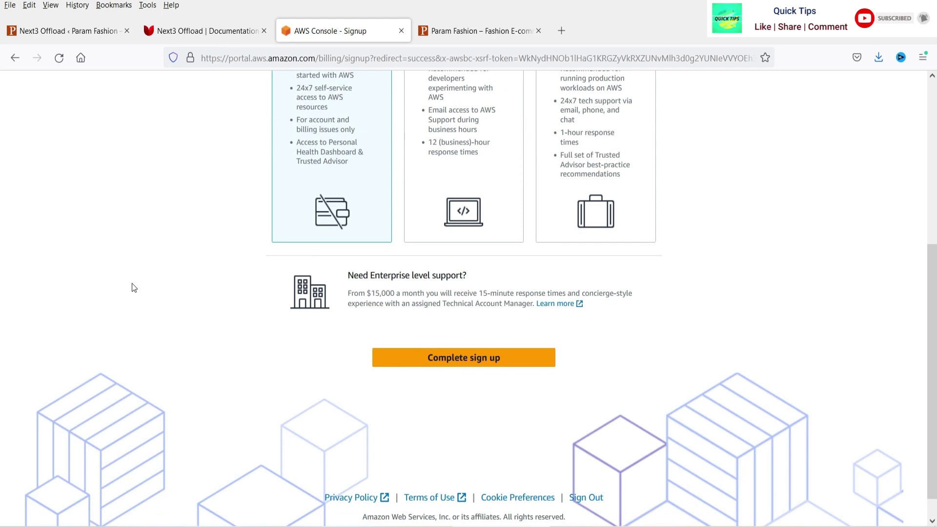
left_click(463, 360)
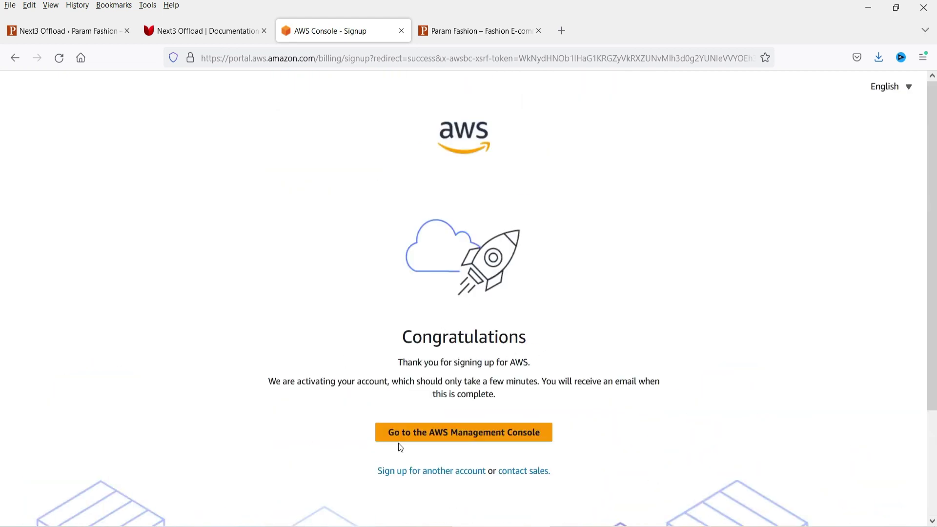
left_click(488, 433)
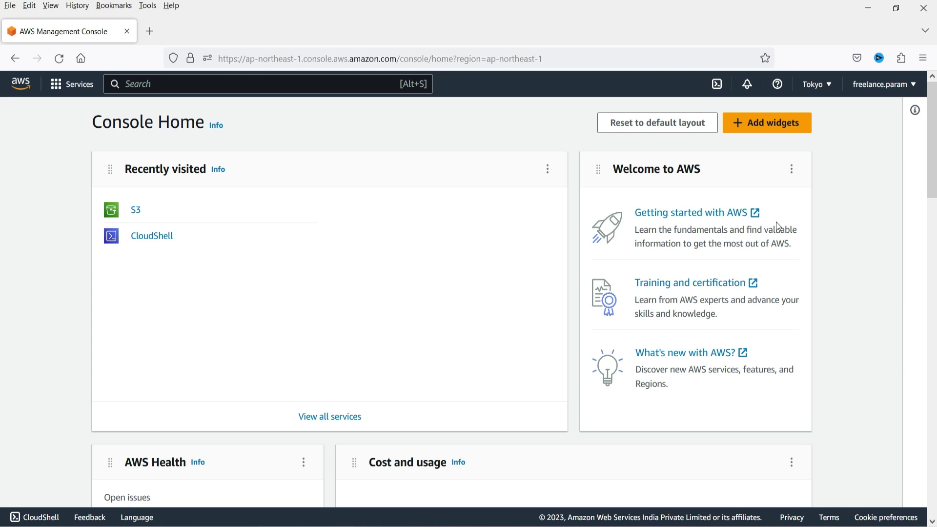
Step: Search for 'iam' in the console and open the IAM service
left_click(138, 210)
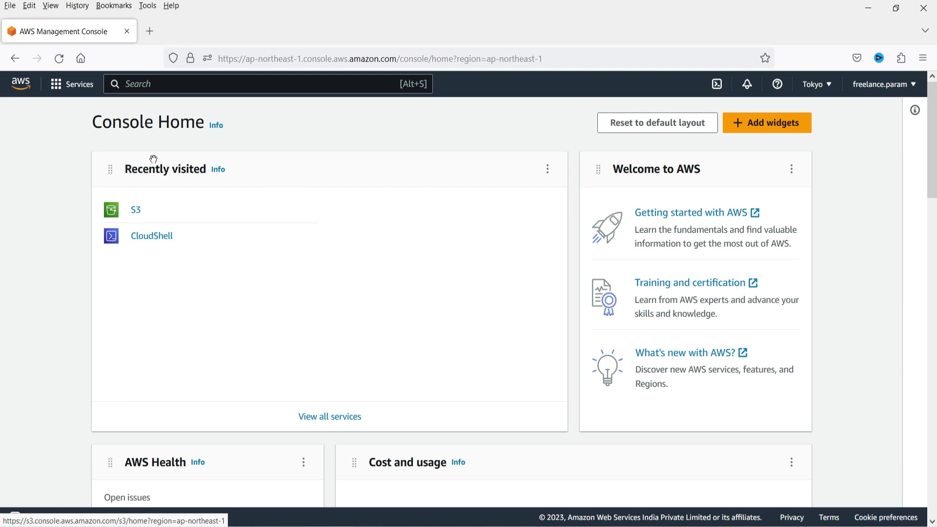
left_click(155, 84)
type("iam")
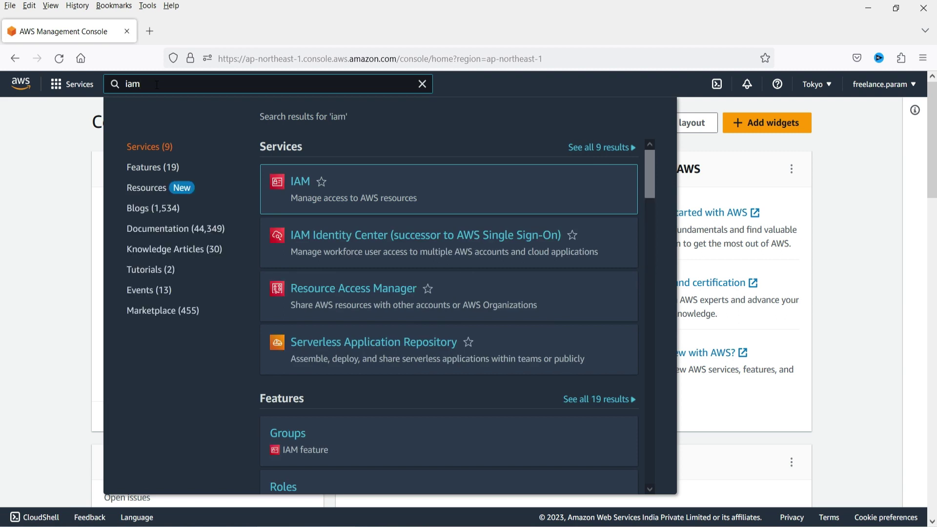
mouse_move(297, 190)
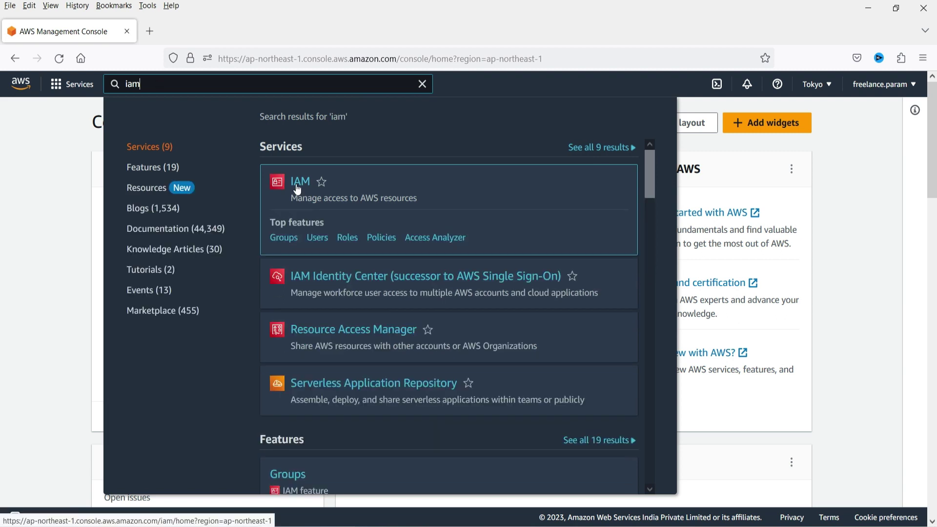
left_click(300, 189)
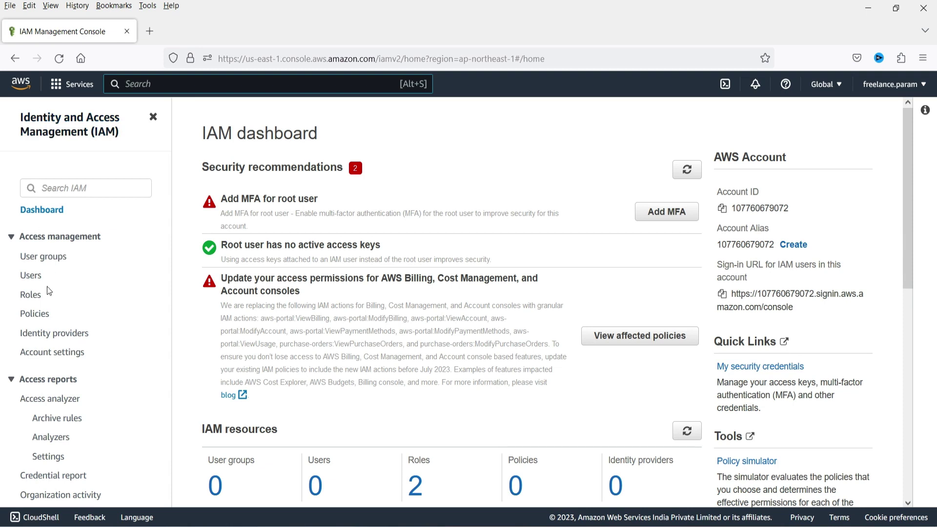
Step: Add a new IAM user named Next3-offload and continue to permissions
left_click(33, 280)
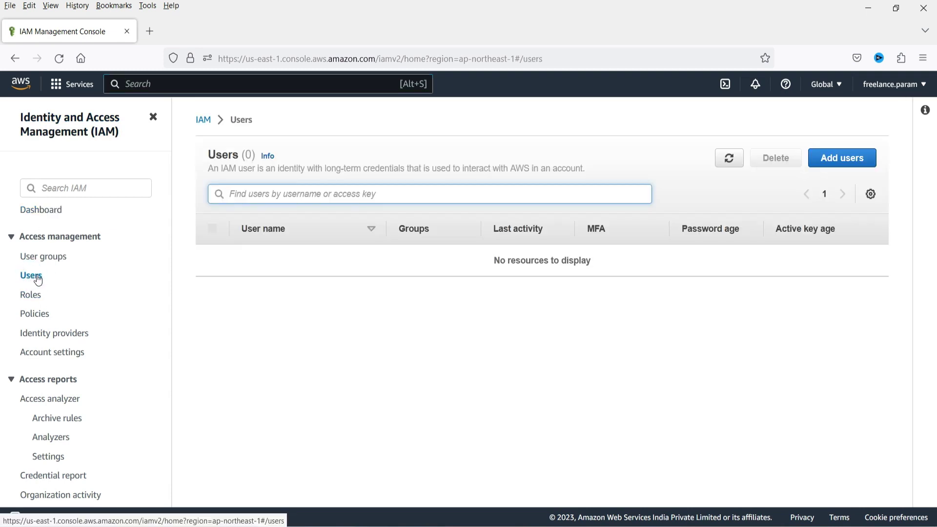
left_click(836, 160)
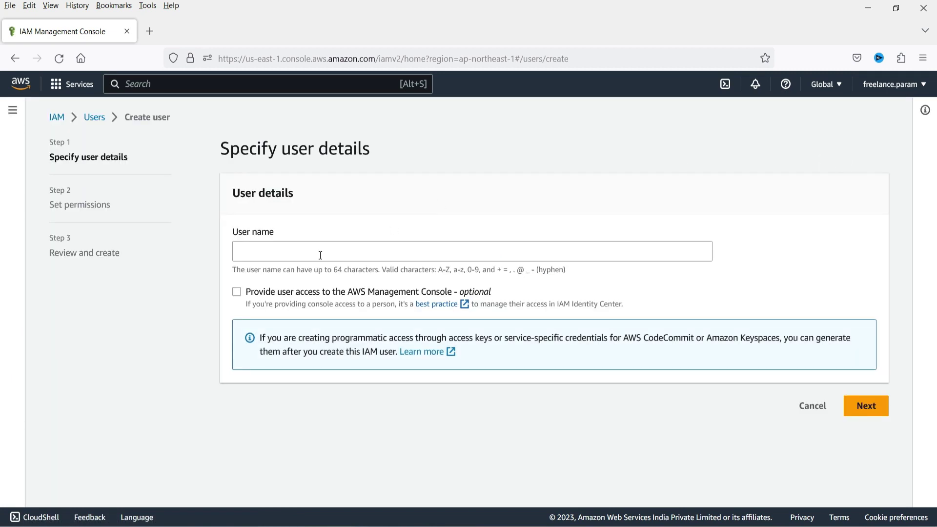
left_click(310, 252)
type("Ne")
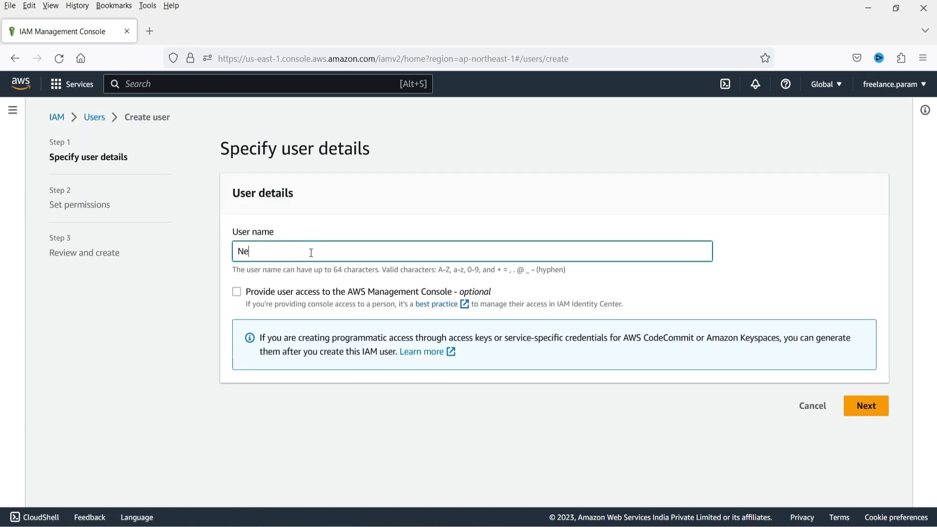
type("xt3-offload")
left_click(863, 409)
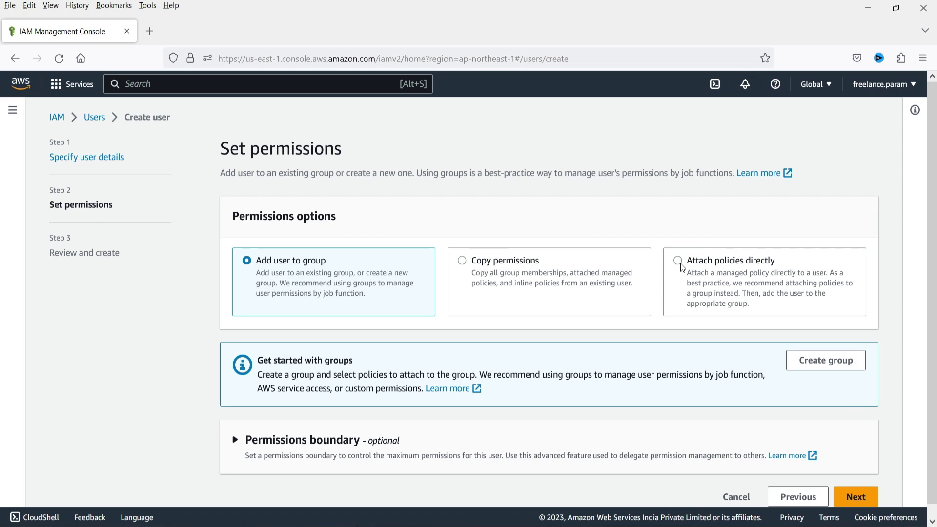
Step: Attach the AmazonS3FullAccess policy directly, found by filtering for Amazons3
left_click(682, 268)
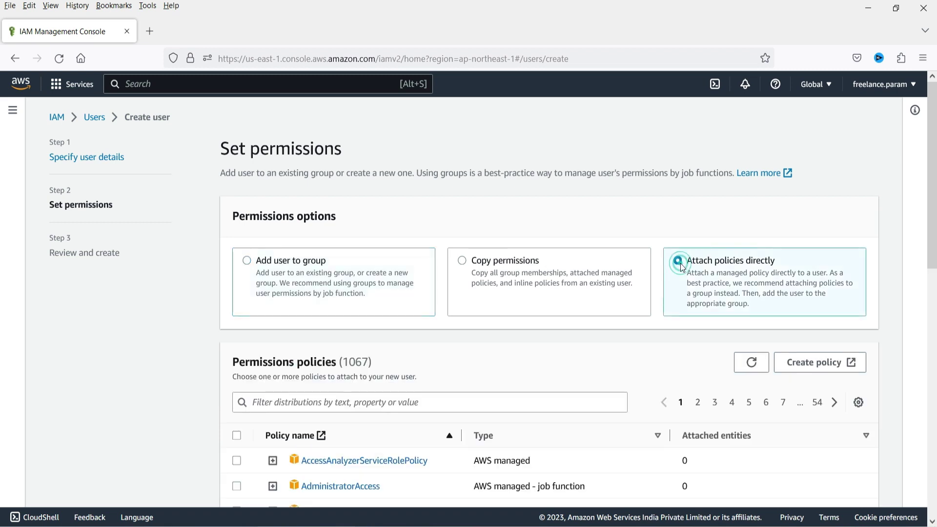
scroll(894, 229, "down", 3)
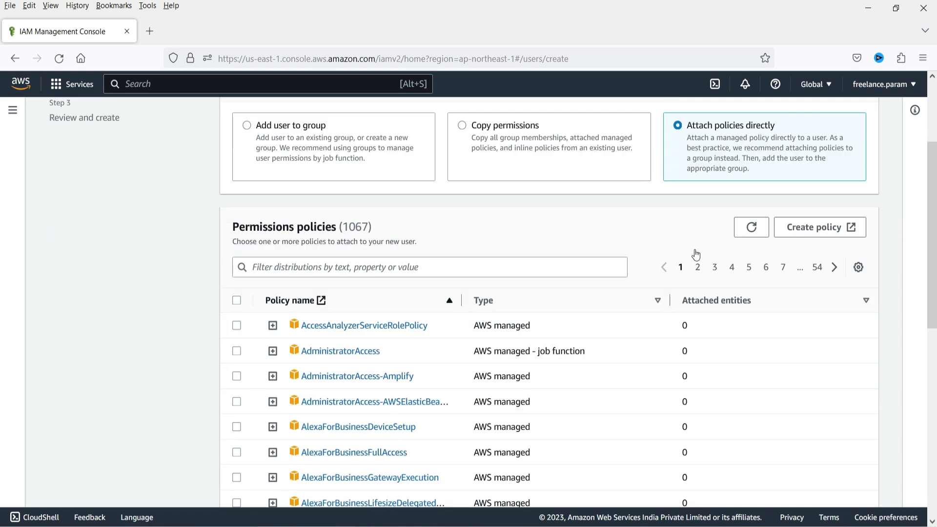
left_click(297, 267)
type("ama")
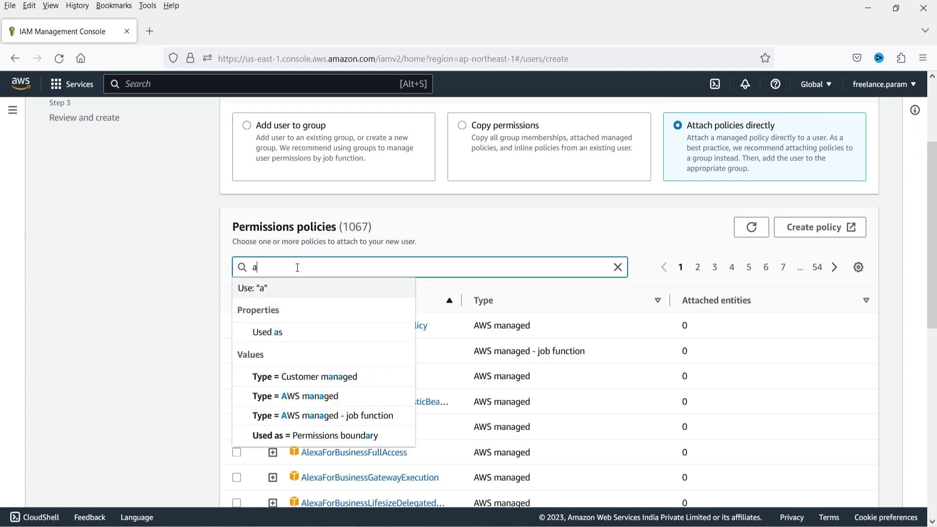
key("BackSpace")
key("BackSpace")
key("BackSpace")
type("Amazons3")
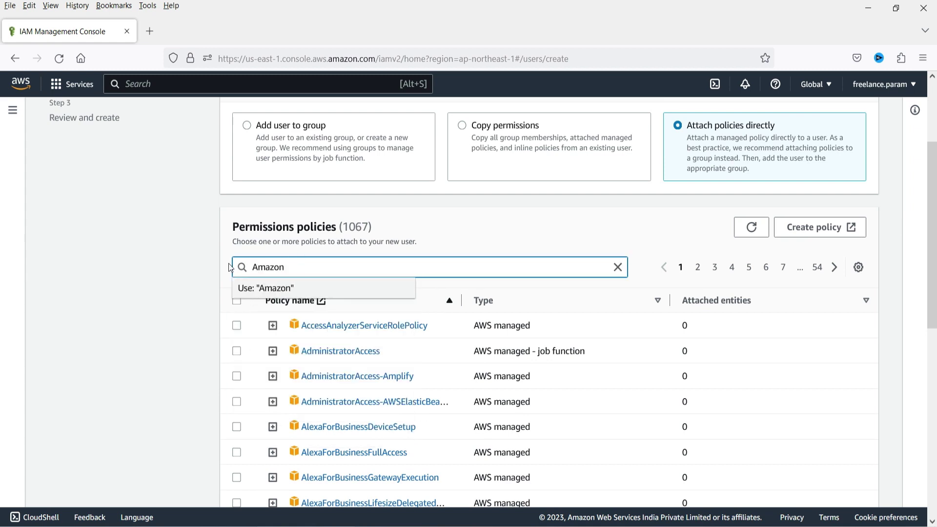
key("Return")
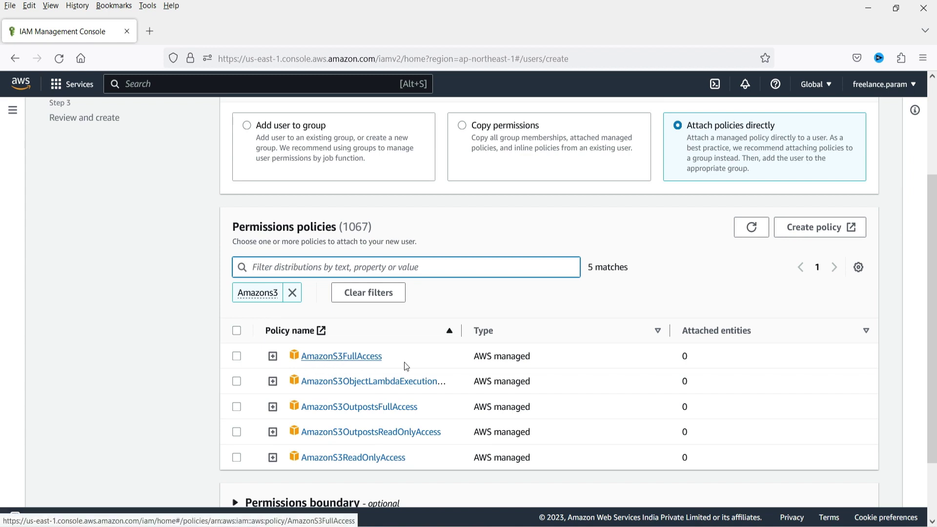
left_click(236, 357)
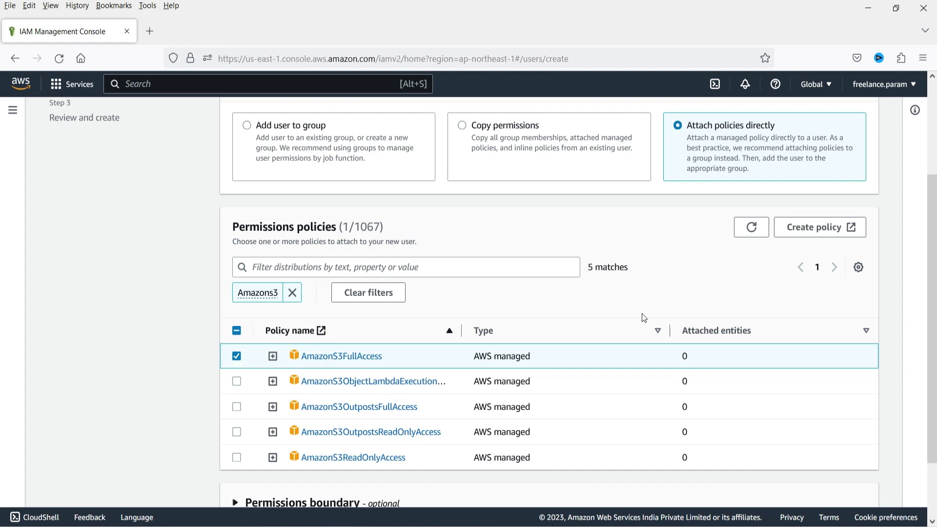
Step: Review and create the Next3-offload user, then open its details page
scroll(840, 279, "down", 3)
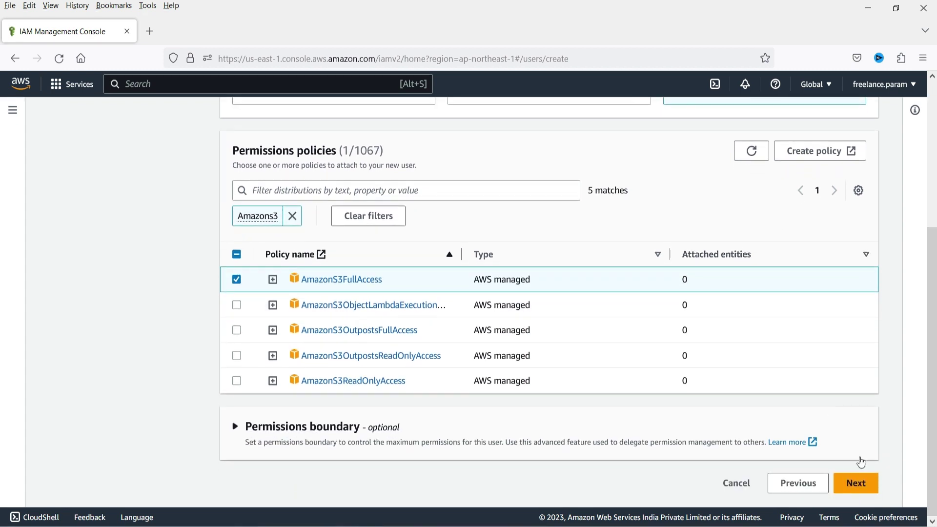
left_click(864, 488)
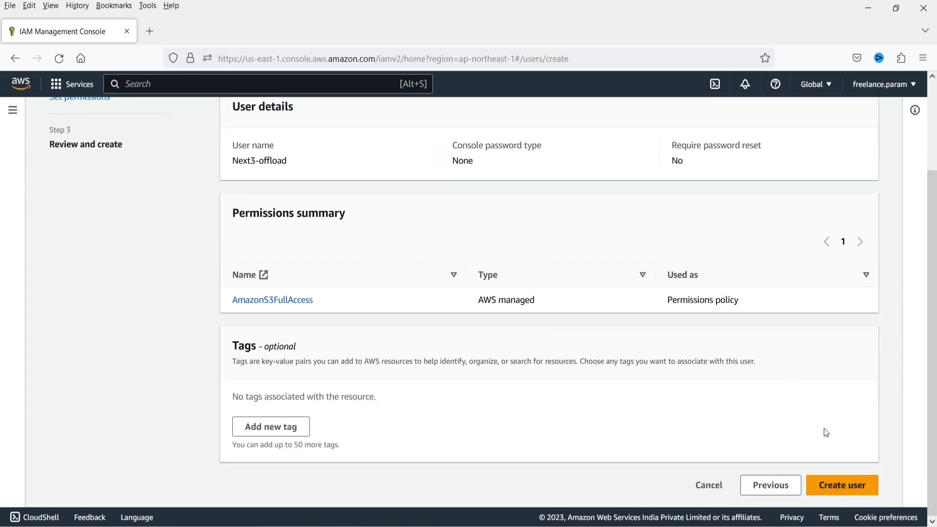
left_click(850, 493)
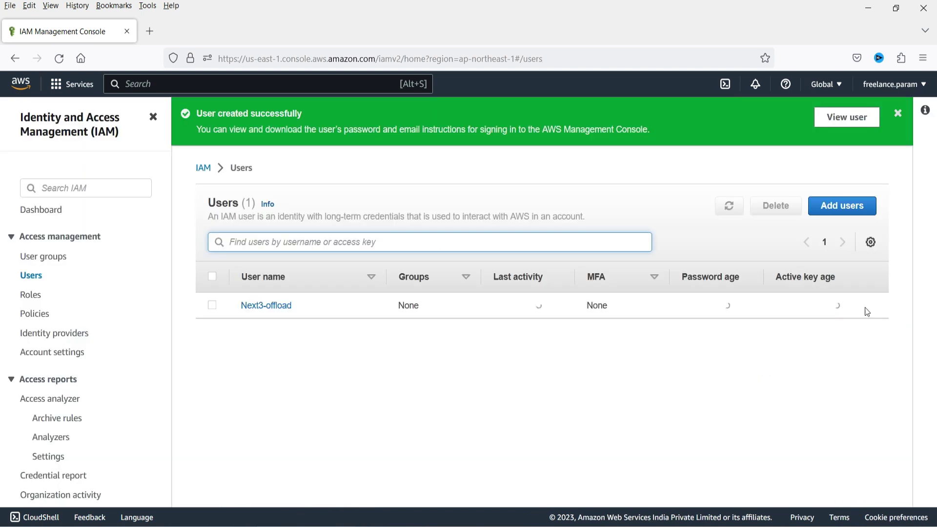
left_click(263, 307)
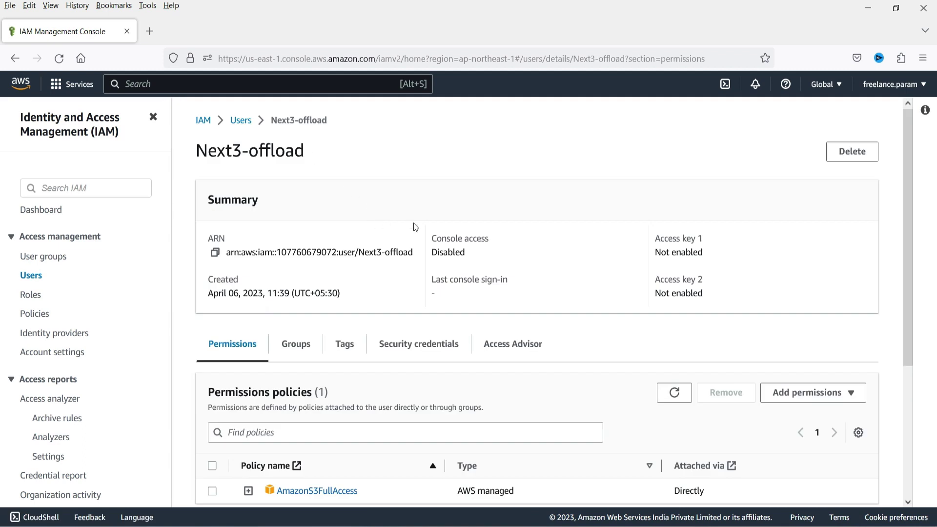
Step: Create an access key from Security credentials with Command Line Interface (CLI) as the use case
scroll(624, 244, "down", 3)
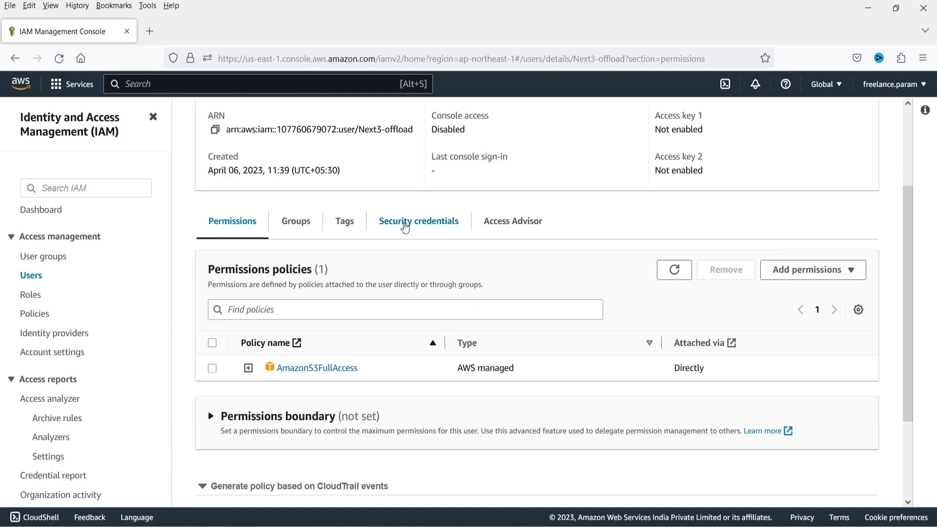
left_click(404, 226)
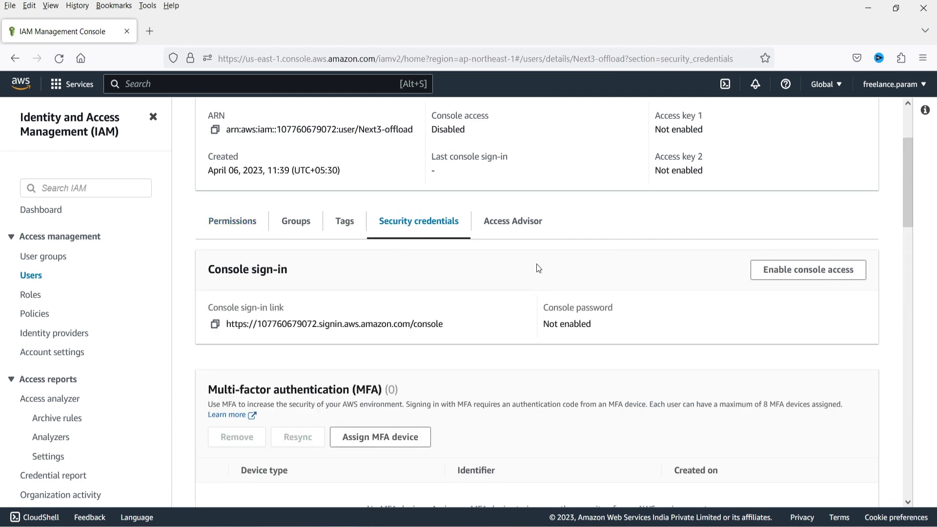
scroll(536, 268, "down", 4)
scroll(465, 287, "down", 3)
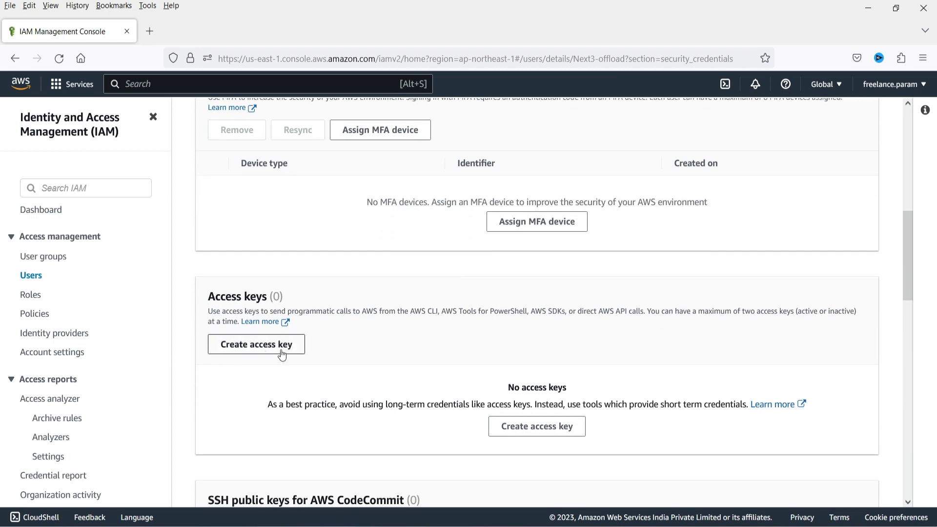
left_click(537, 428)
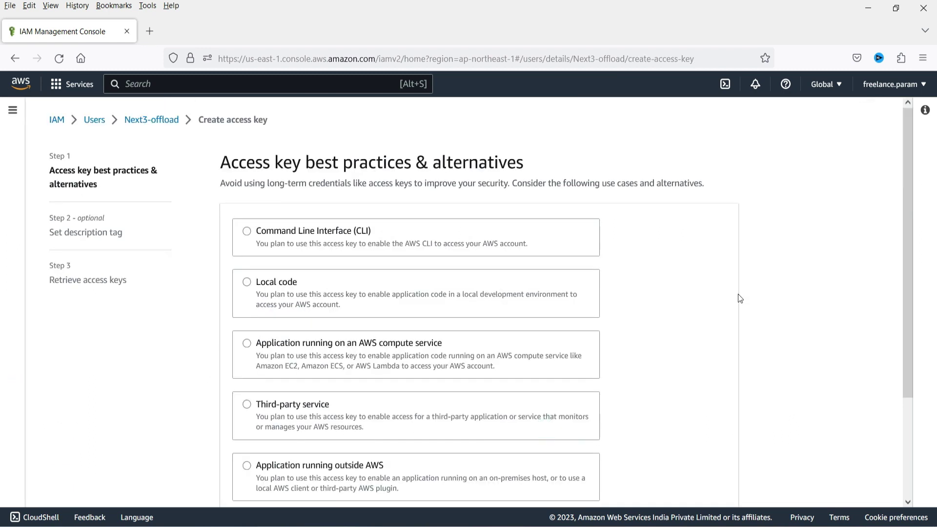
left_click(256, 236)
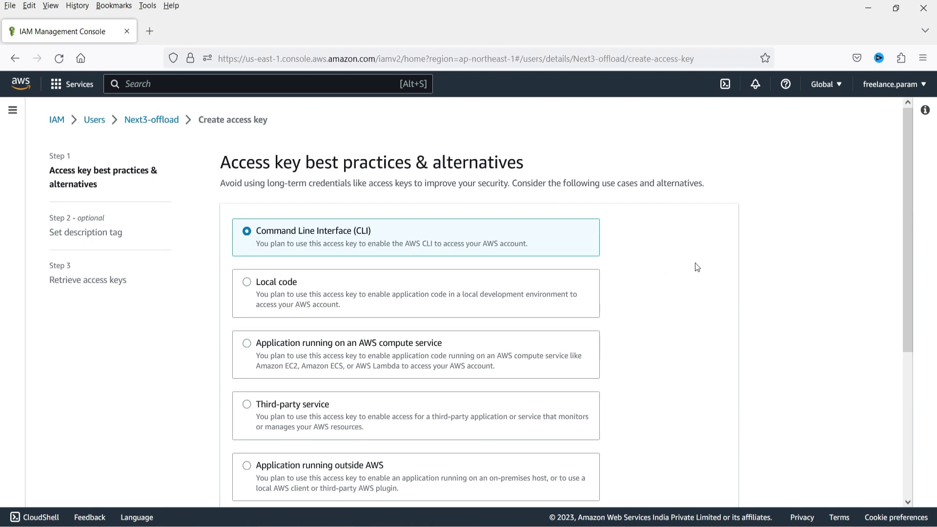
scroll(699, 263, "down", 4)
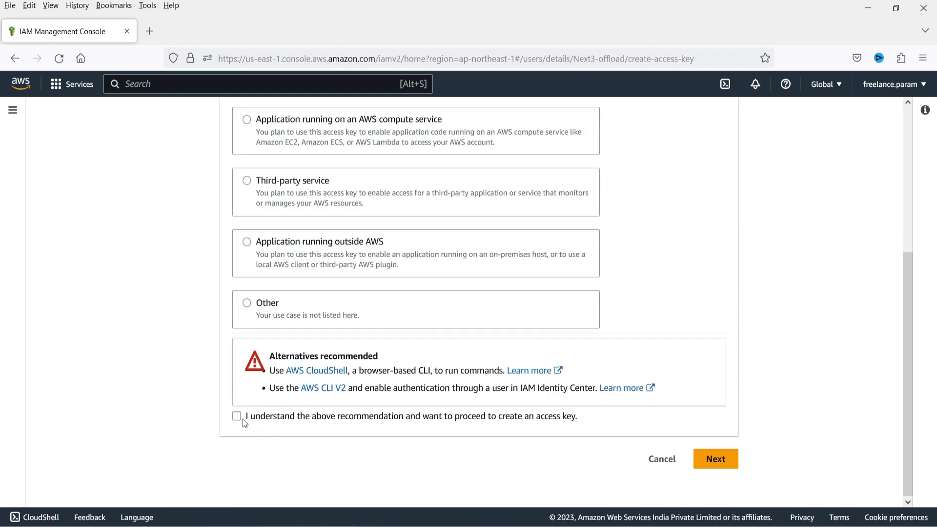
left_click(716, 458)
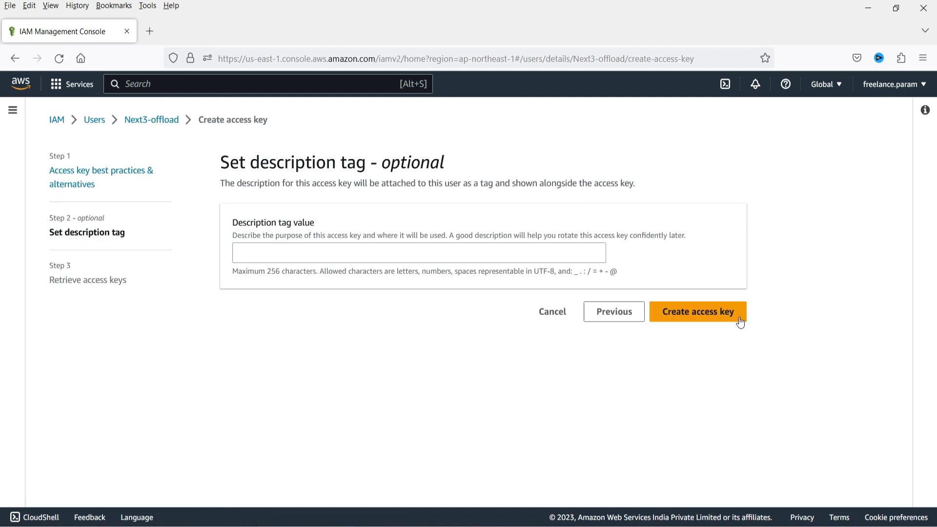
left_click(710, 321)
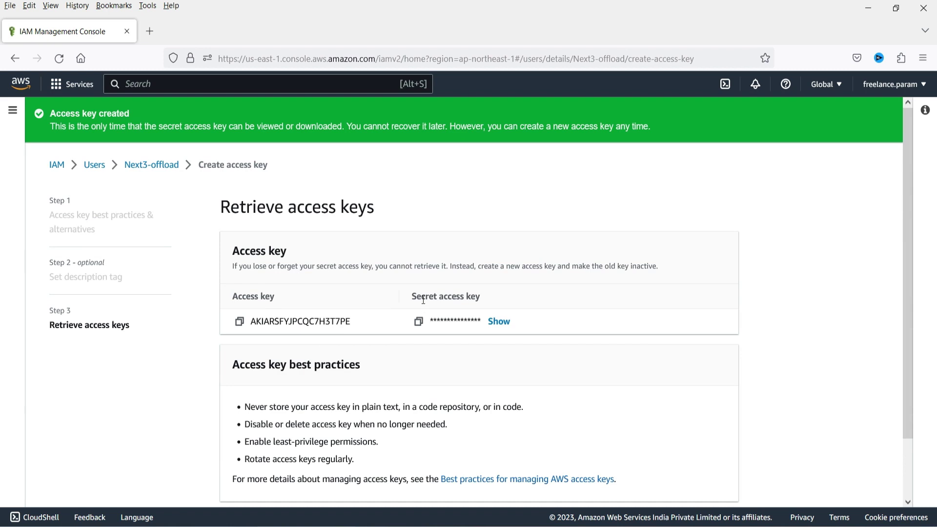
Step: Copy the access key ID and secret access key into Notepad
left_click(239, 322)
key("alt+Tab")
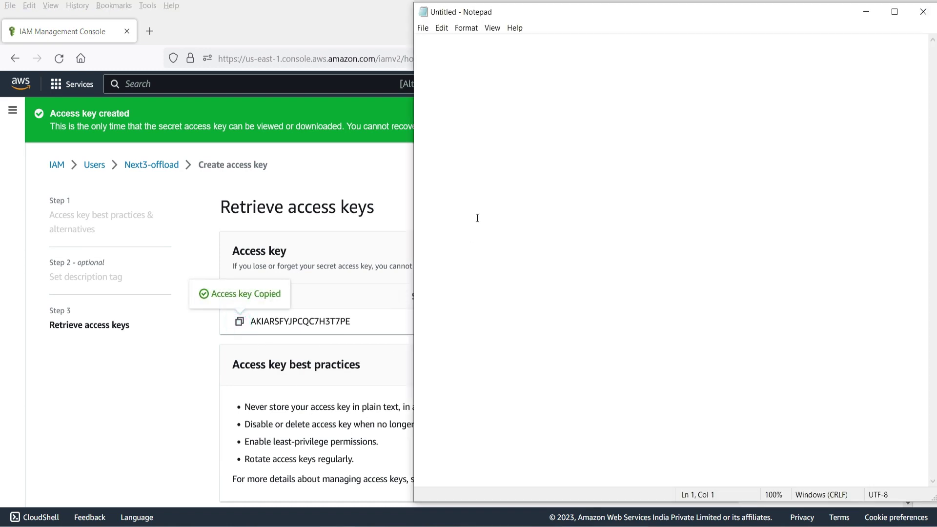
key("ctrl+v")
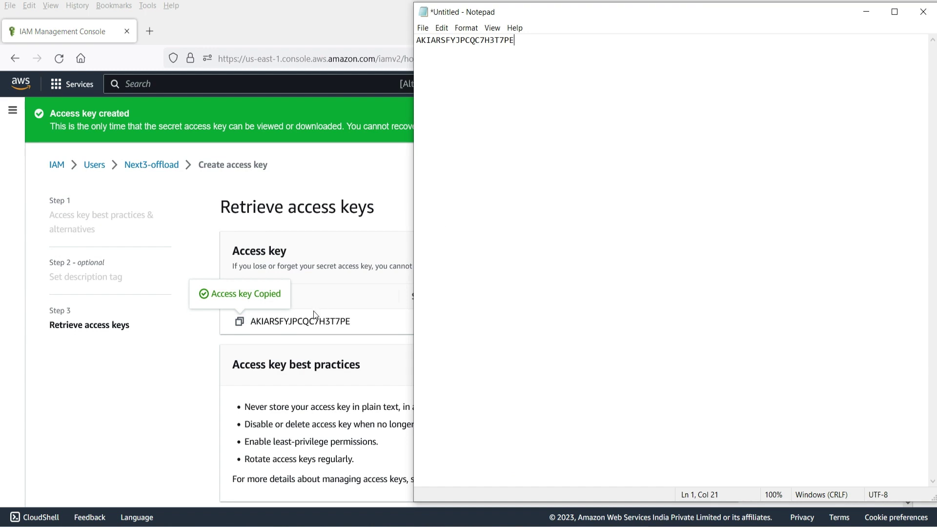
key("alt+Tab")
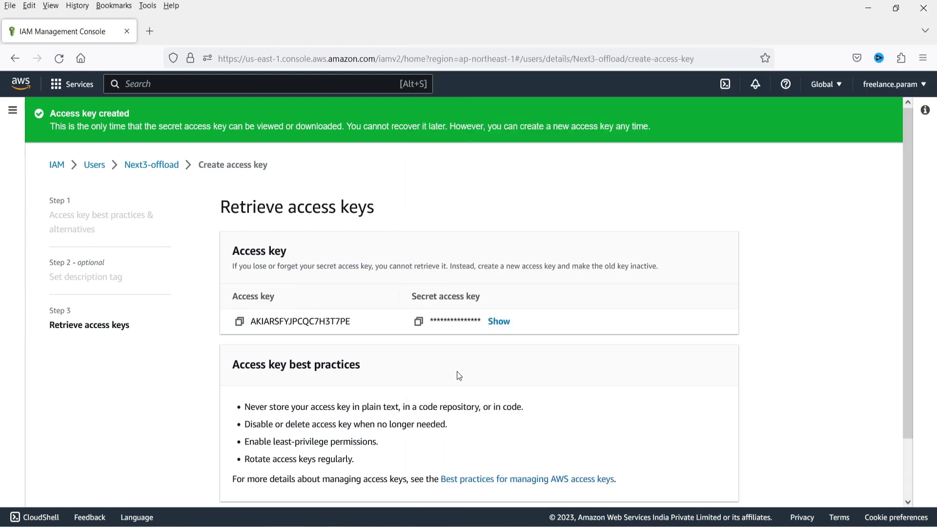
left_click(418, 324)
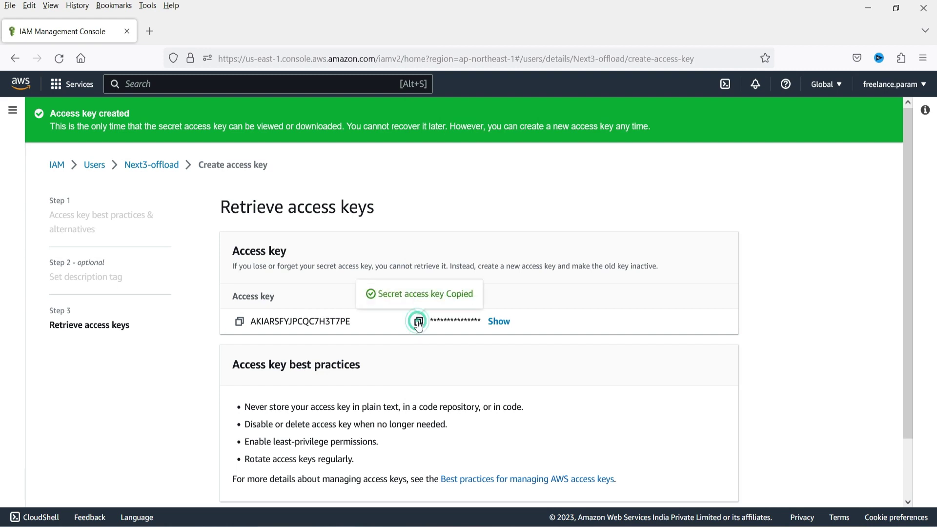
key("alt+Tab")
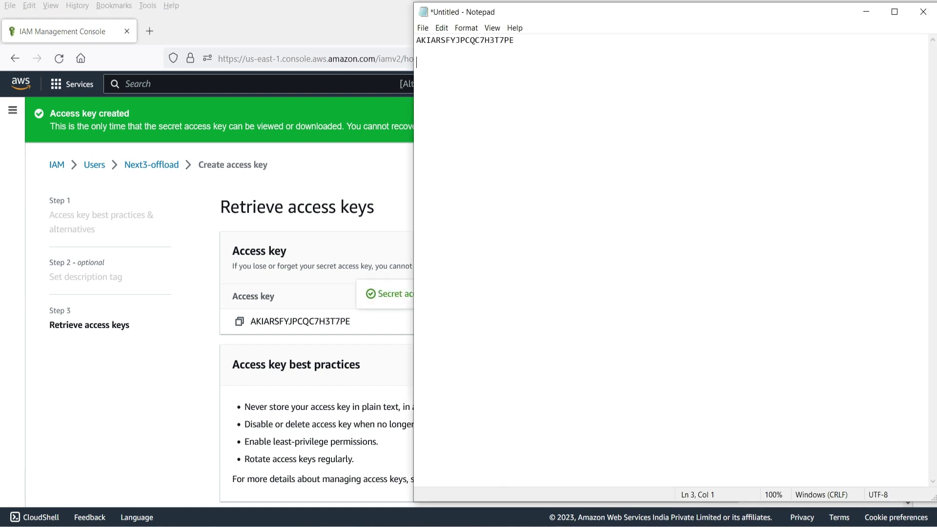
key("ctrl+v")
key("alt+Tab")
Step: Finish the access key wizard without downloading and review the security credentials page
scroll(624, 464, "down", 2)
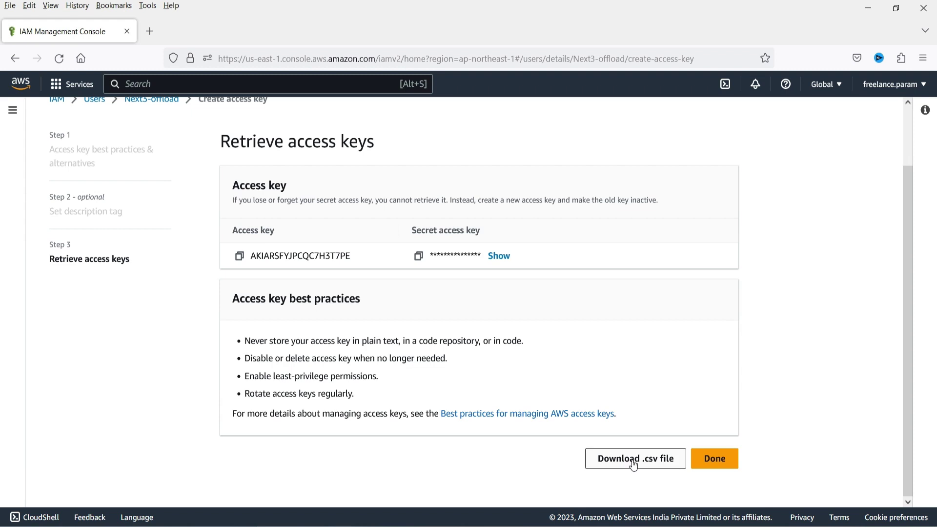
left_click(712, 457)
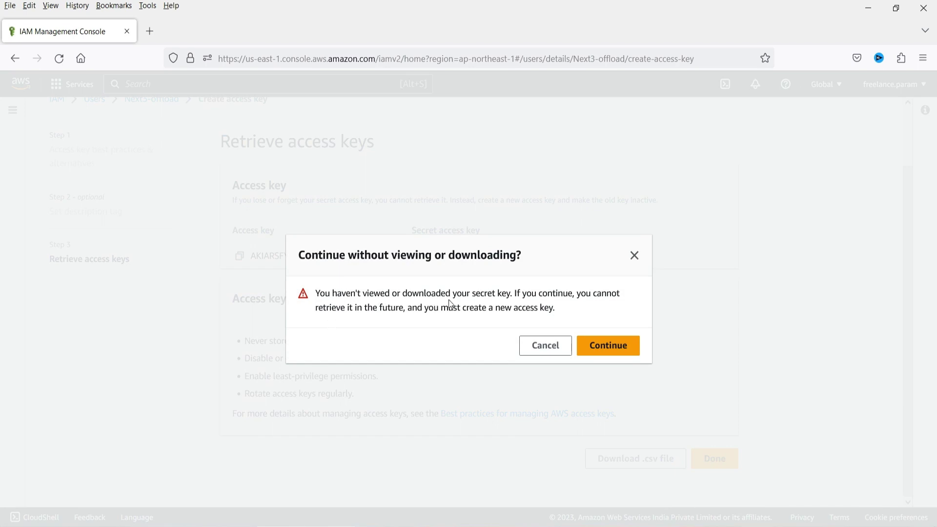
left_click(605, 349)
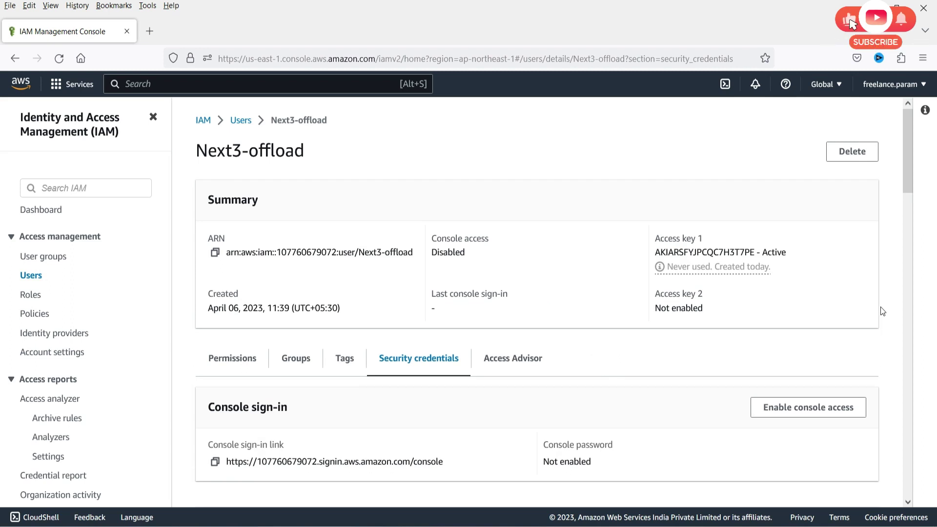
scroll(598, 304, "down", 10)
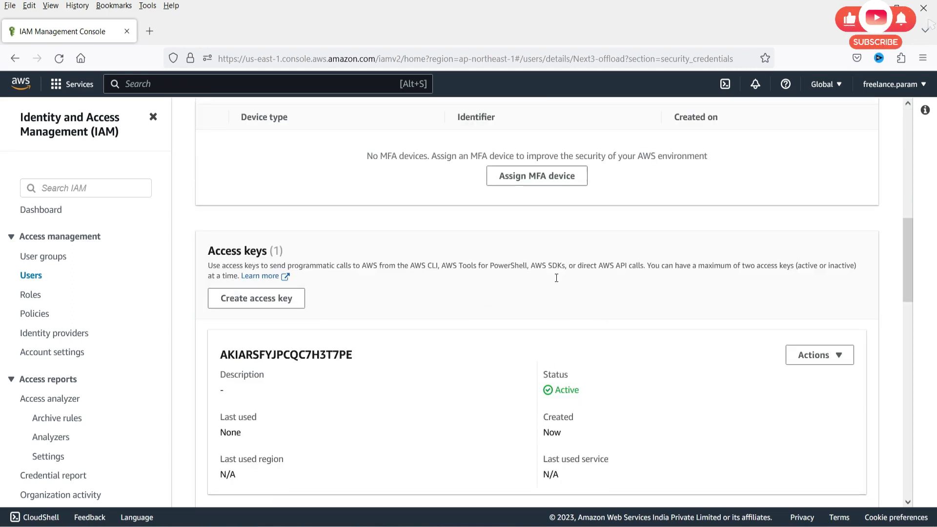
scroll(556, 277, "up", 10)
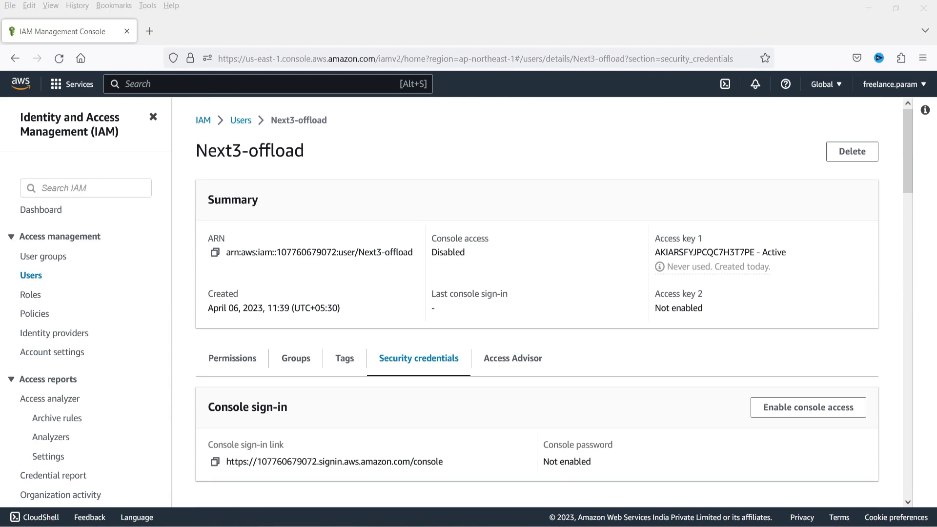
Step: Replace the Access Key ID in Next3's AWS S3 Settings with the one from Notepad
key("alt+Tab")
scroll(449, 306, "down", 3)
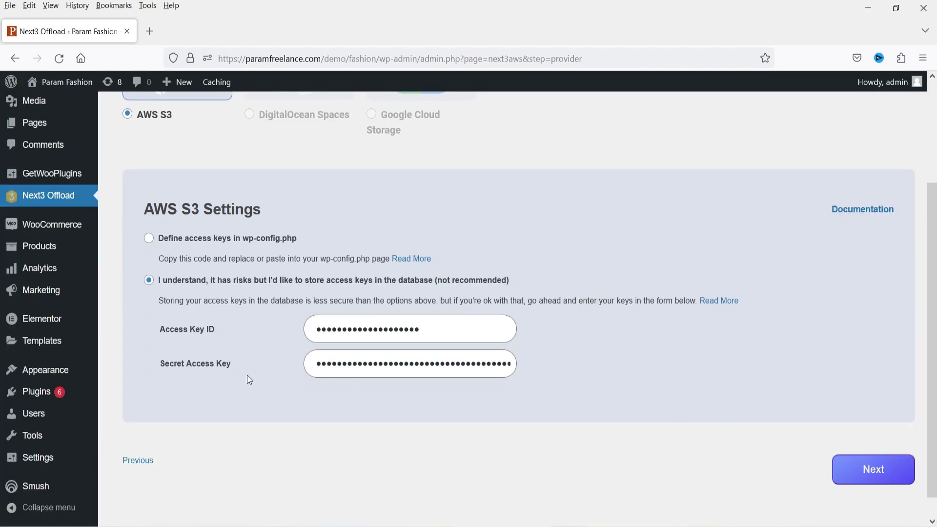
key("alt+Tab")
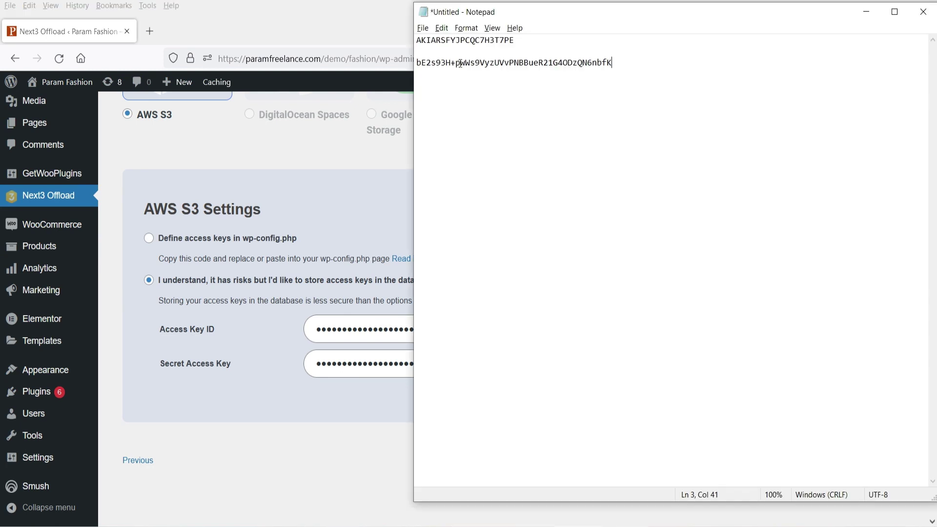
double_click(535, 37)
left_click(334, 330)
key("ctrl+a")
key("ctrl+v")
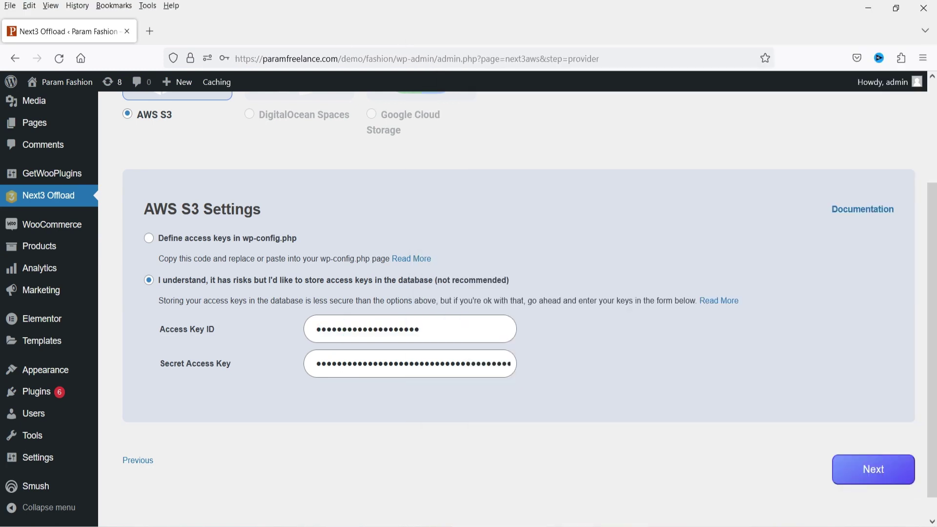
Step: Replace the Secret Access Key with the one from Notepad and proceed to the next setup step
key("alt+Tab")
left_click(629, 63)
double_click(630, 63)
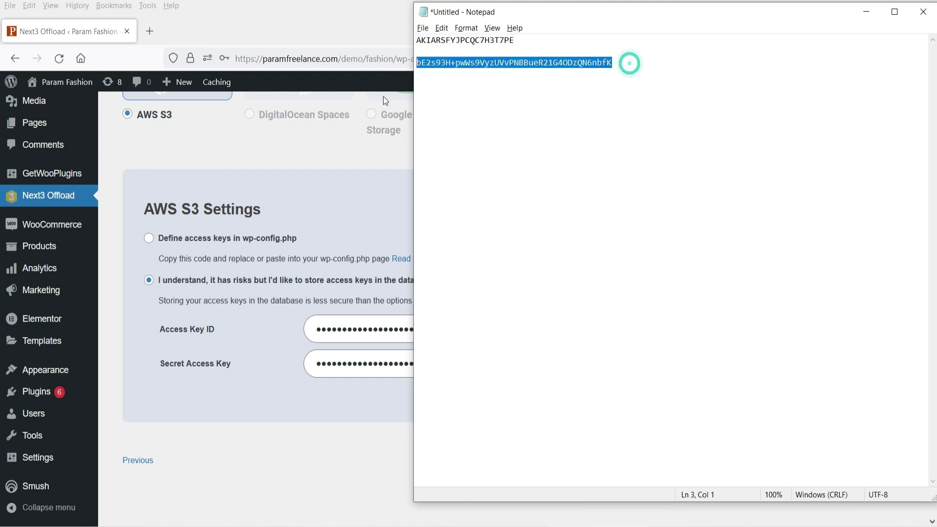
key("alt+Tab")
left_click(334, 366)
key("ctrl+a")
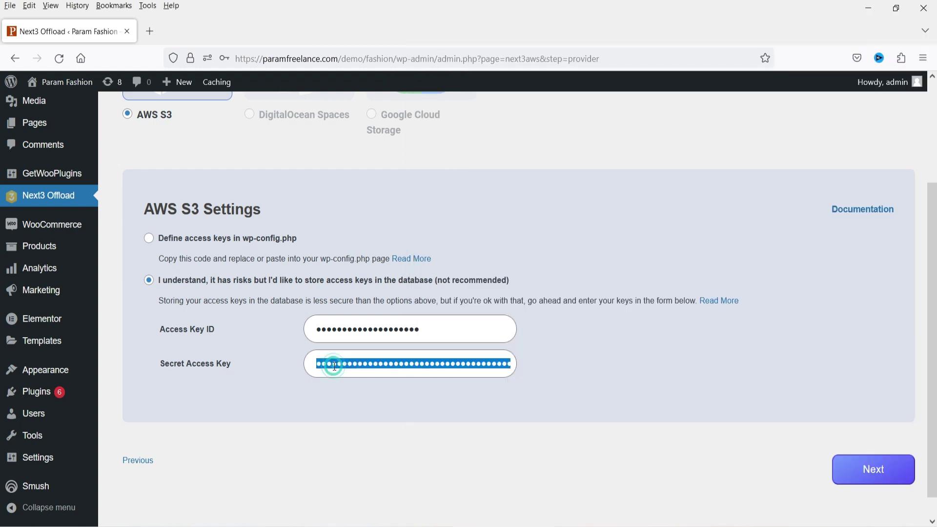
key("ctrl+v")
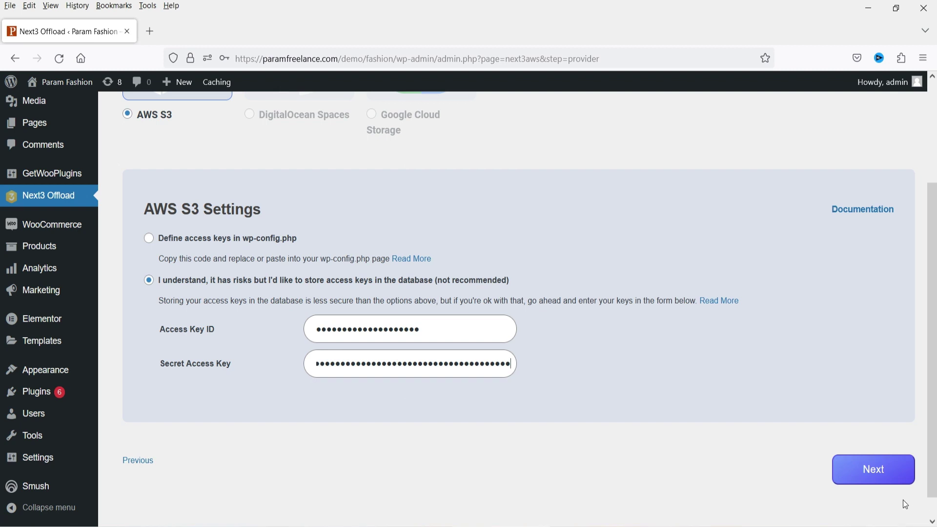
scroll(307, 245, "up", 3)
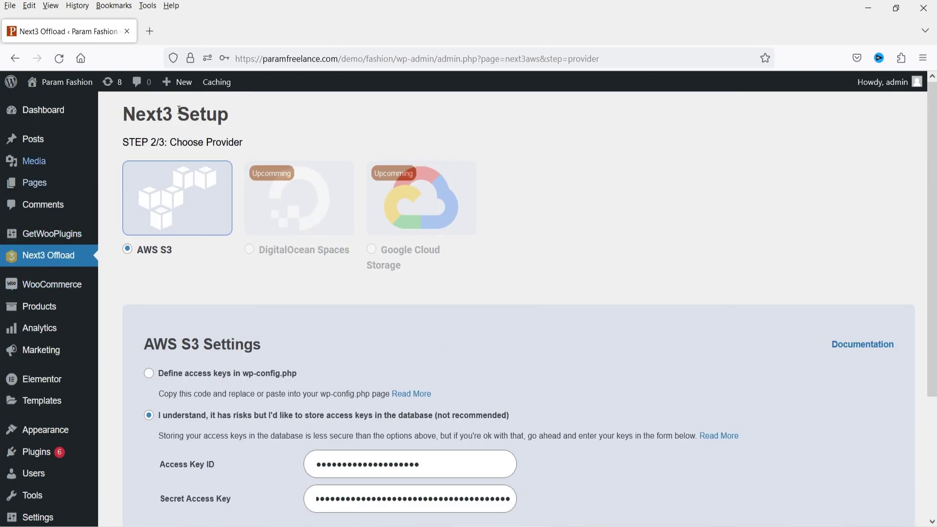
scroll(482, 292, "down", 3)
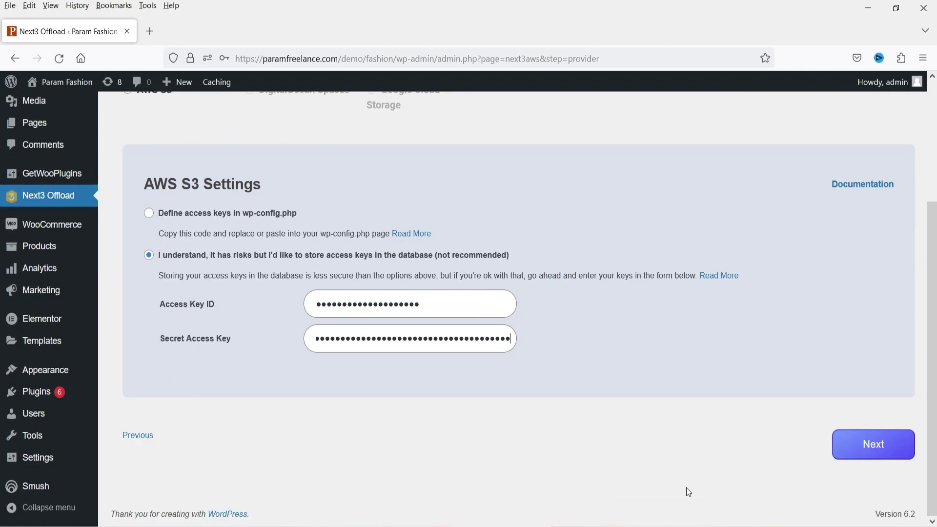
left_click(874, 461)
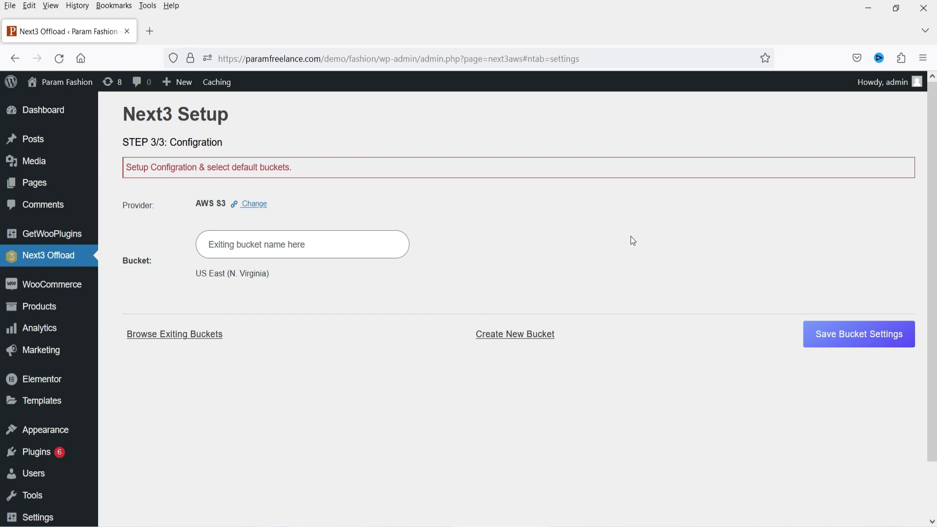
Step: Create a new bucket named paramfreelance, leaving the region unchanged
left_click(512, 340)
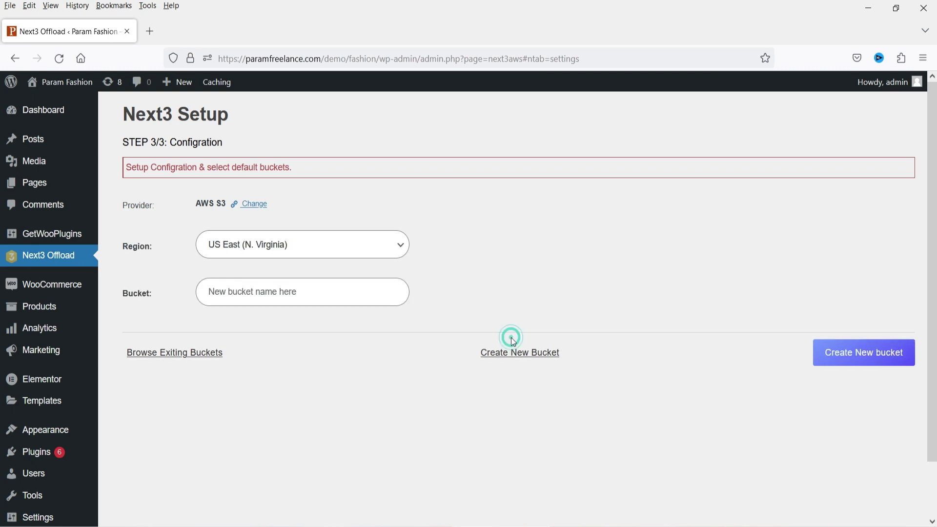
left_click(314, 249)
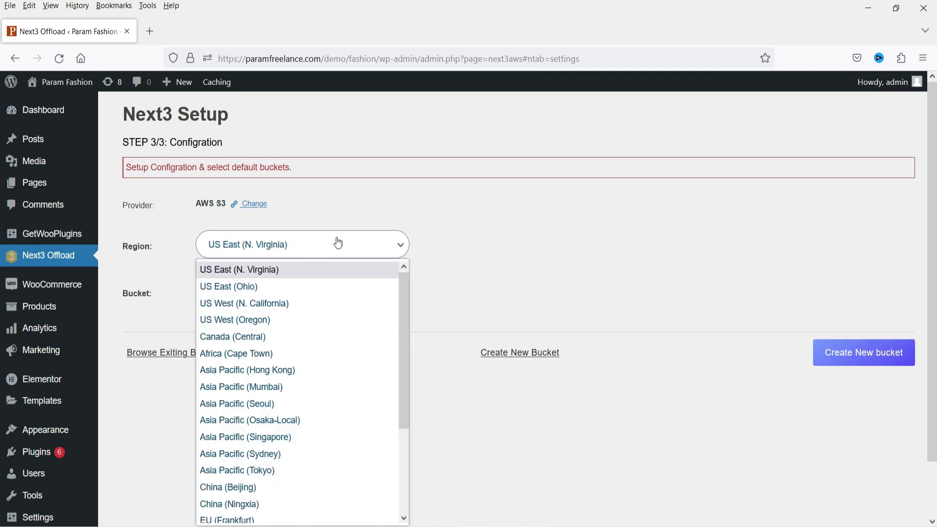
left_click(553, 252)
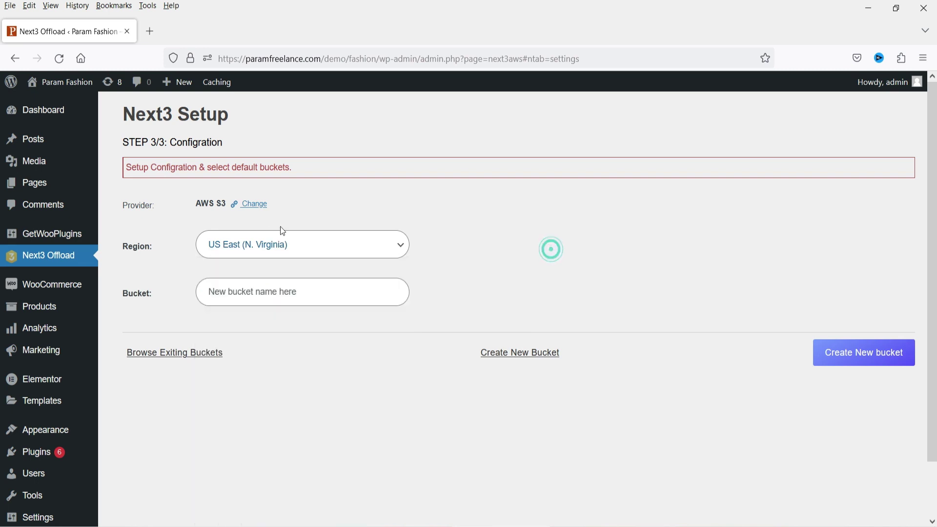
left_click(241, 293)
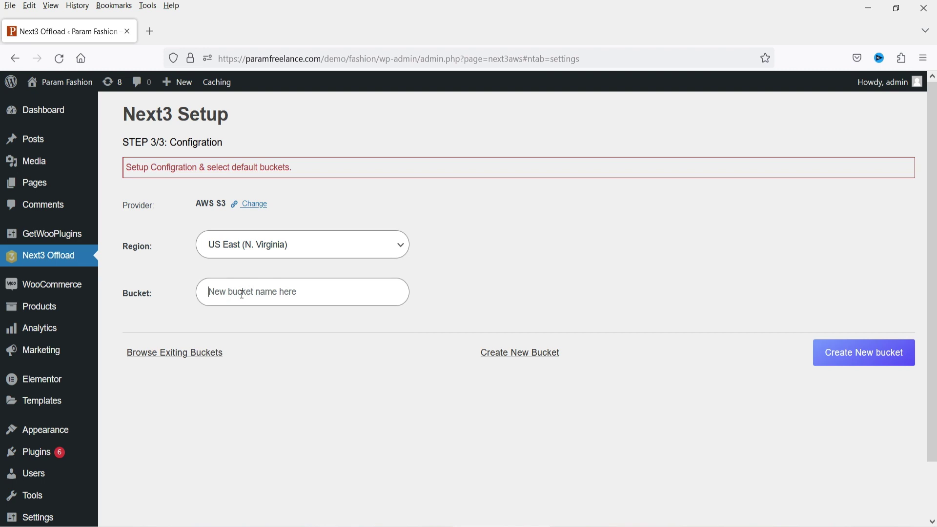
type("paramfreel")
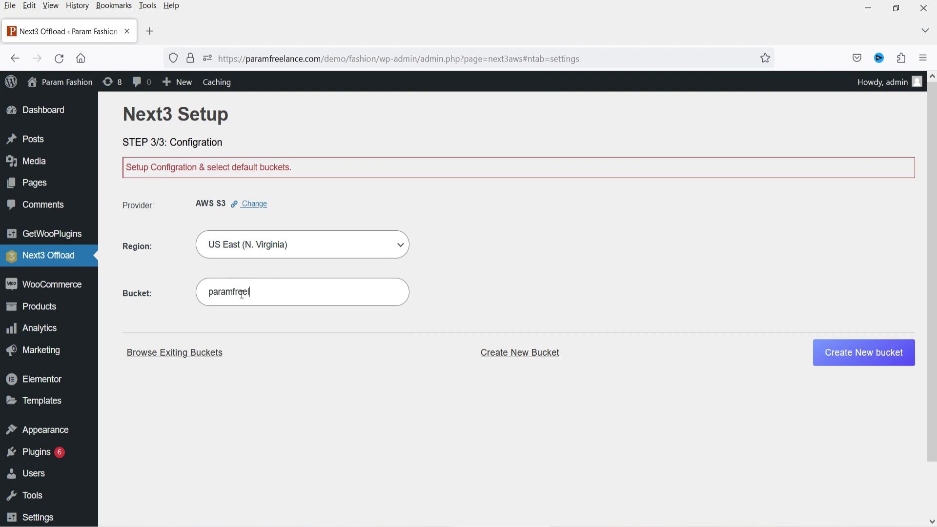
type("ance")
left_click(877, 363)
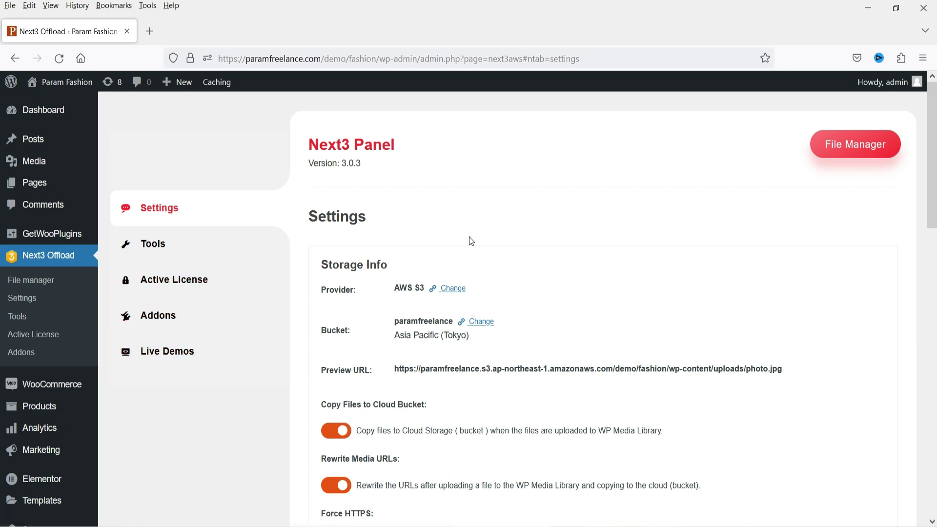
Step: Inspect the paramfreelance bucket name and preview URL in Storage Info
scroll(534, 212, "down", 3)
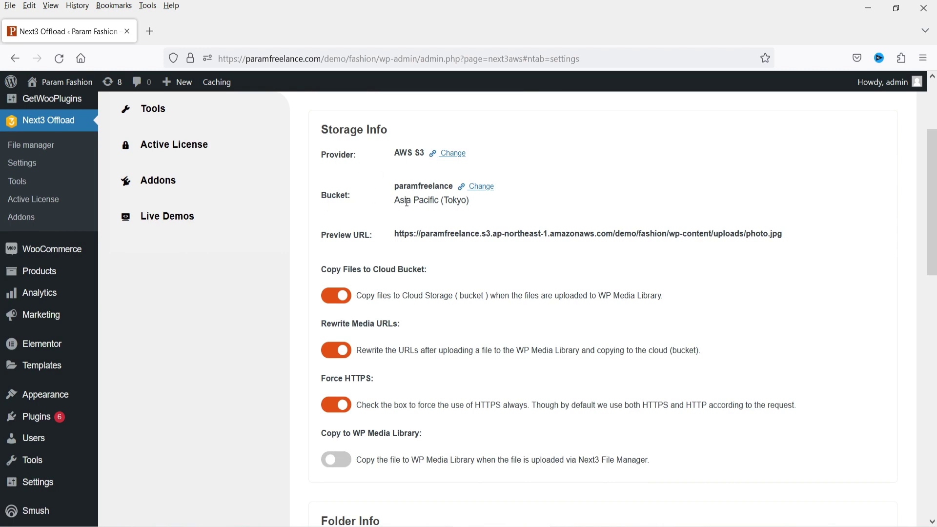
left_click_drag(394, 187, 440, 189)
double_click(395, 187)
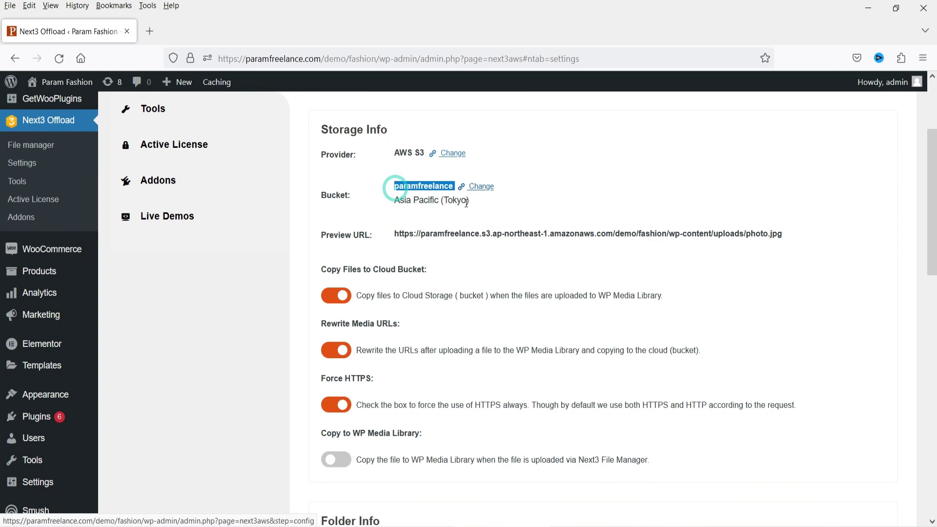
left_click(450, 255)
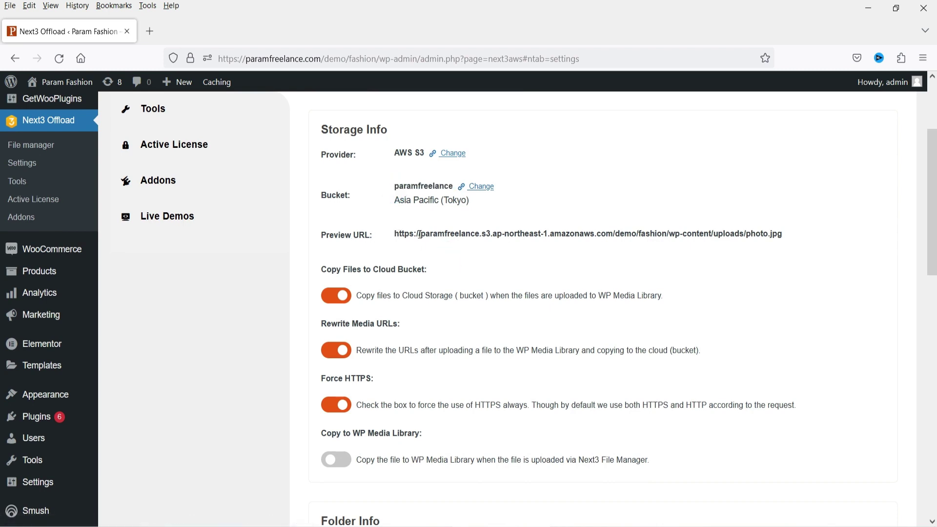
left_click_drag(420, 234, 767, 242)
left_click(497, 291)
Step: Review Folder Info: Force HTTPS on, uploads to demo/fashion/wp-content/uploads/ with year/month folders
scroll(498, 292, "down", 2)
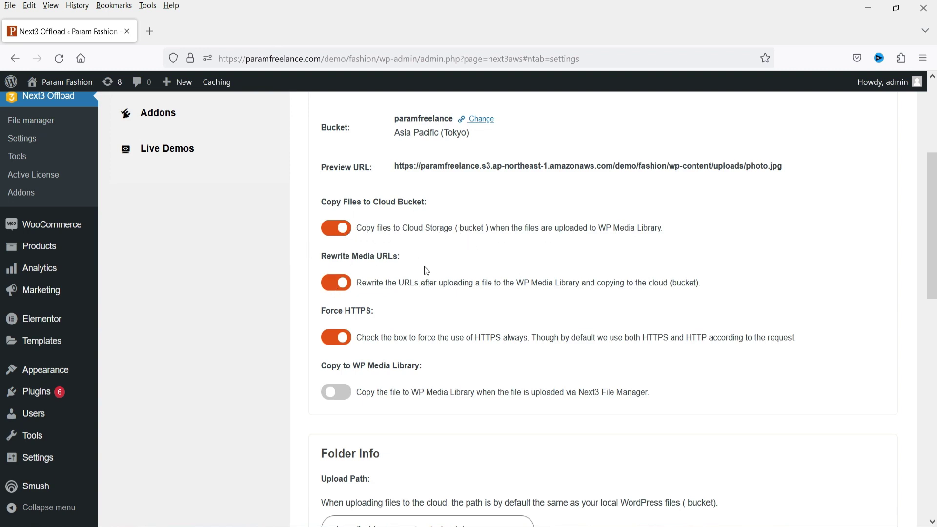
scroll(390, 297, "down", 2)
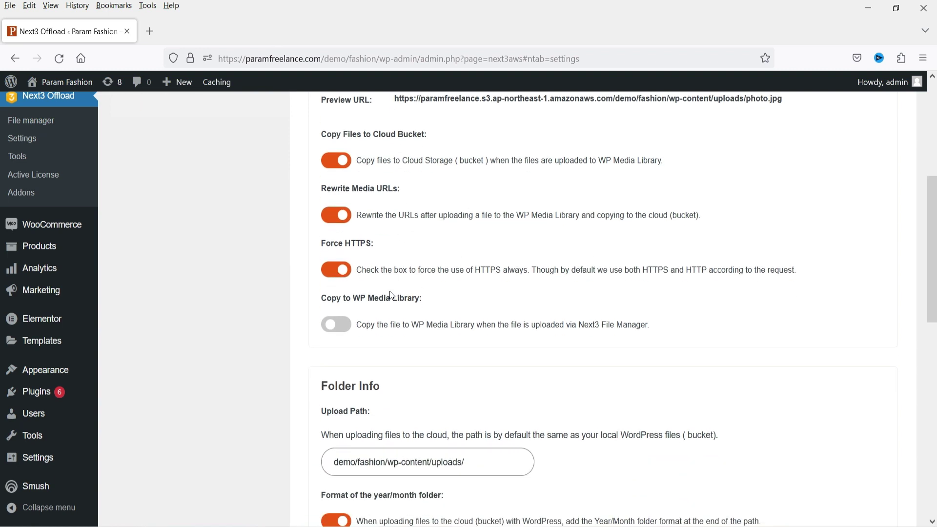
scroll(506, 216, "down", 4)
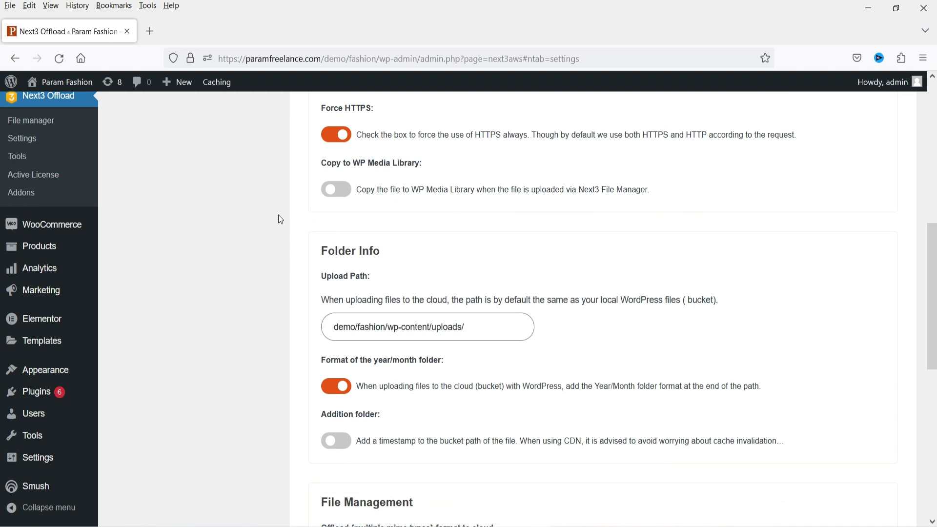
scroll(281, 219, "down", 2)
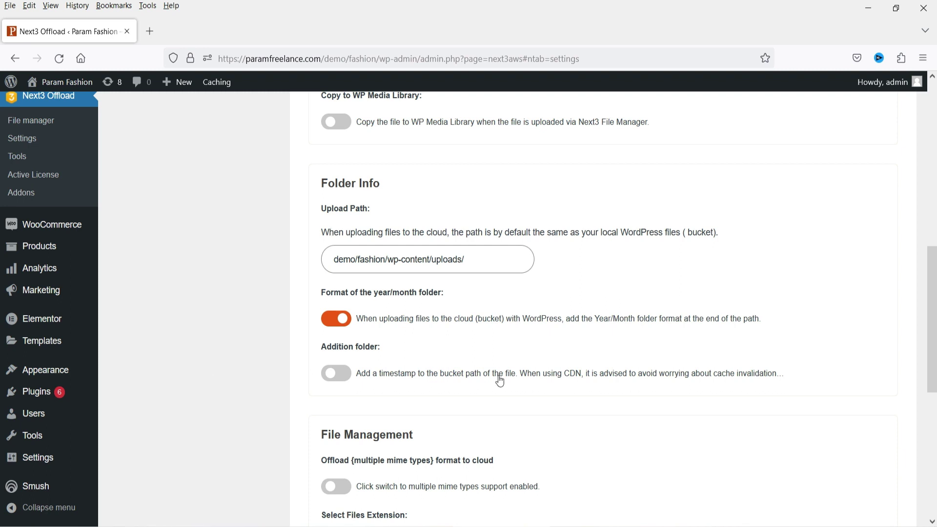
scroll(418, 314, "down", 3)
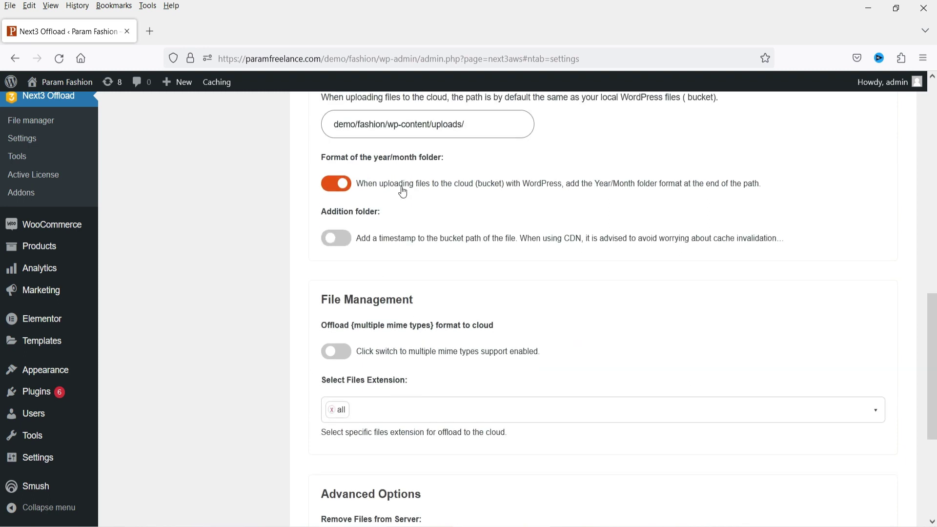
scroll(412, 190, "up", 6)
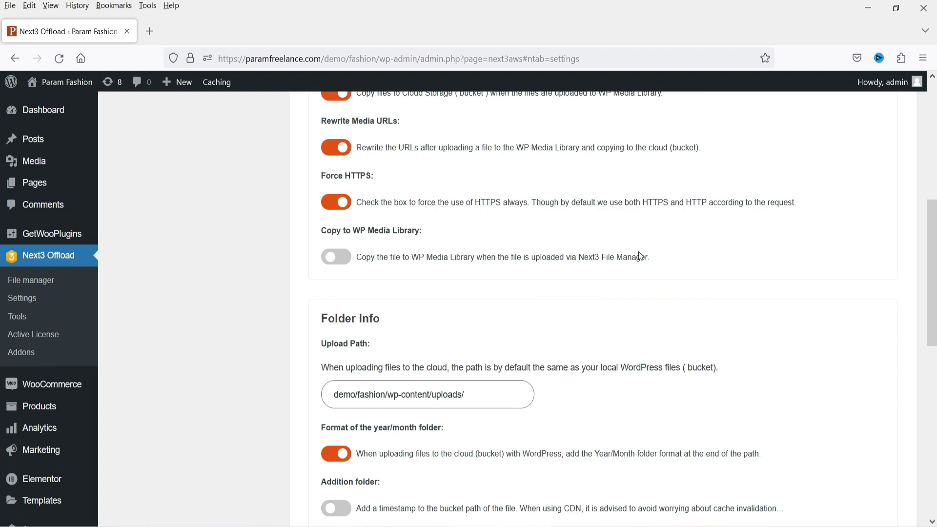
scroll(637, 253, "up", 4)
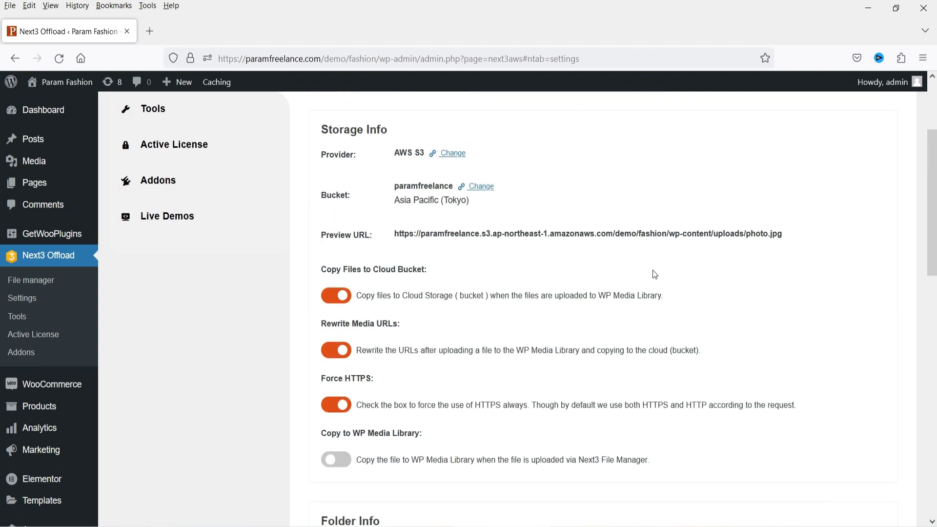
scroll(530, 272, "down", 13)
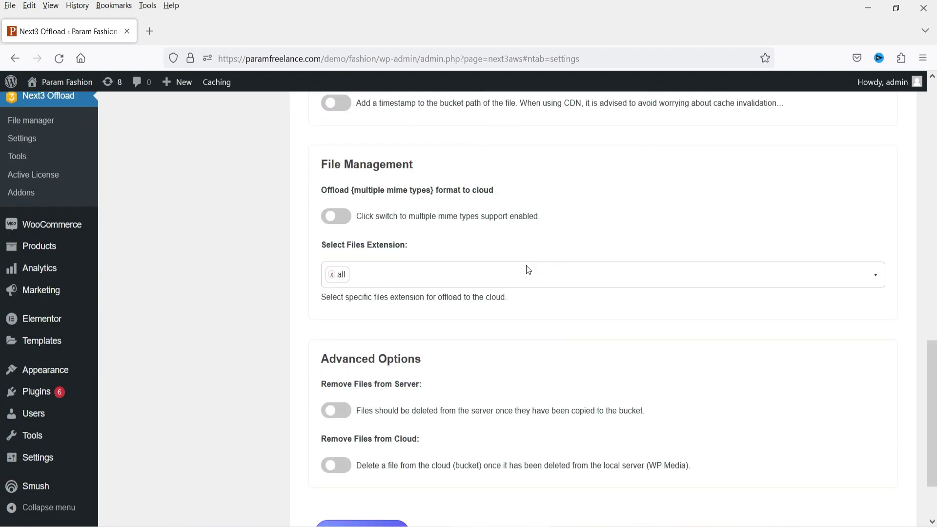
scroll(529, 270, "up", 1)
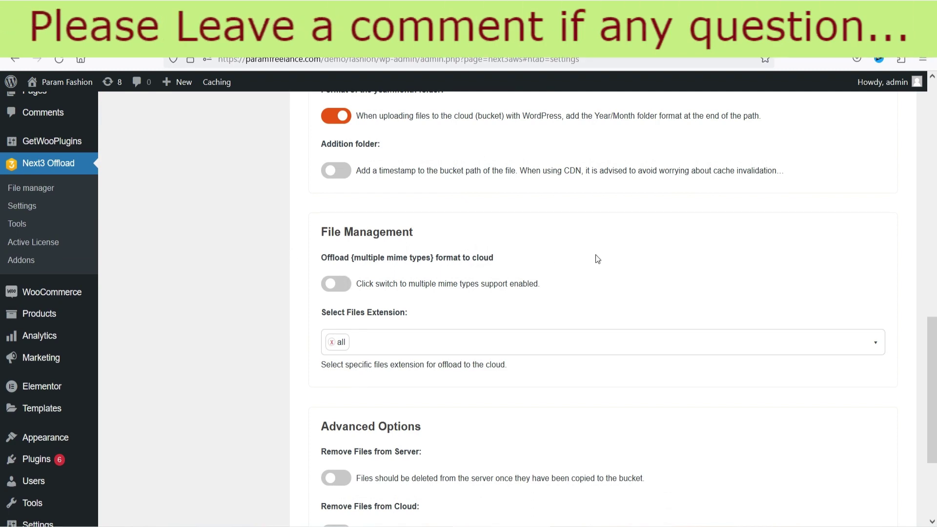
scroll(504, 217, "down", 1)
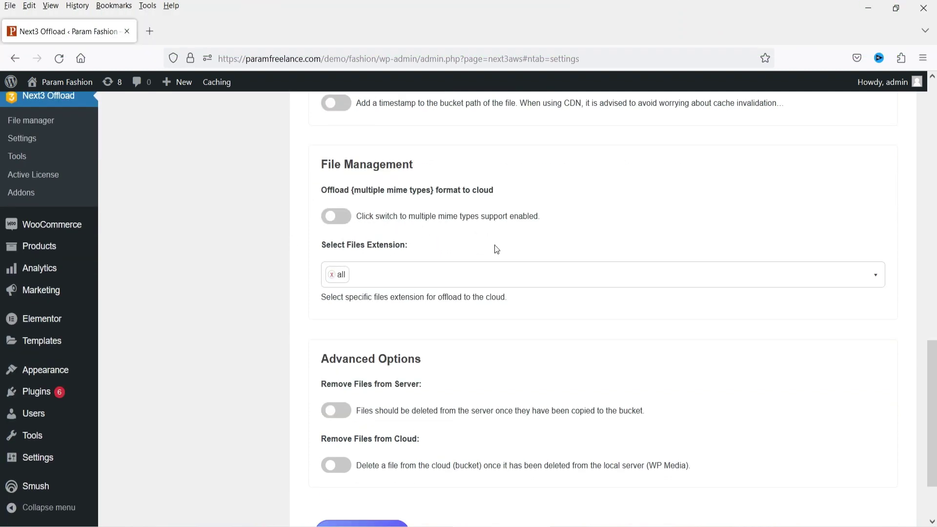
scroll(505, 228, "down", 1)
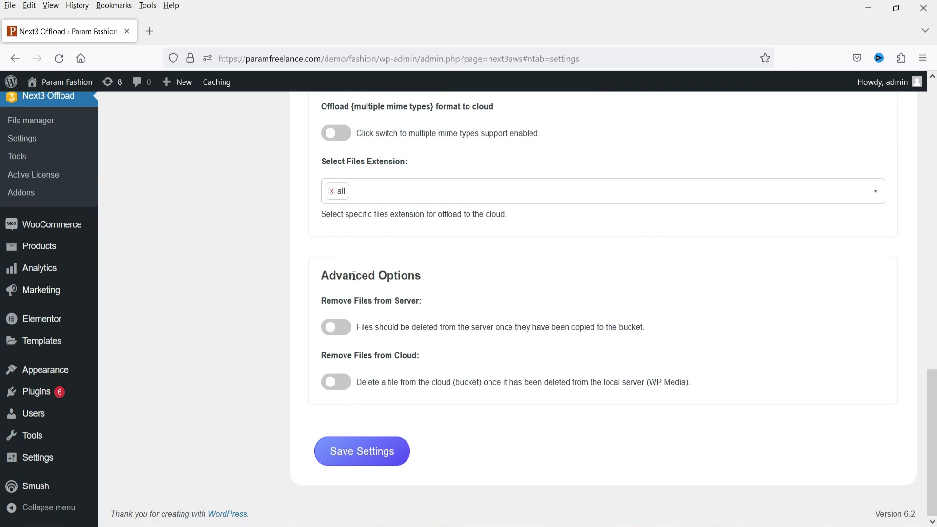
scroll(291, 330, "up", 15)
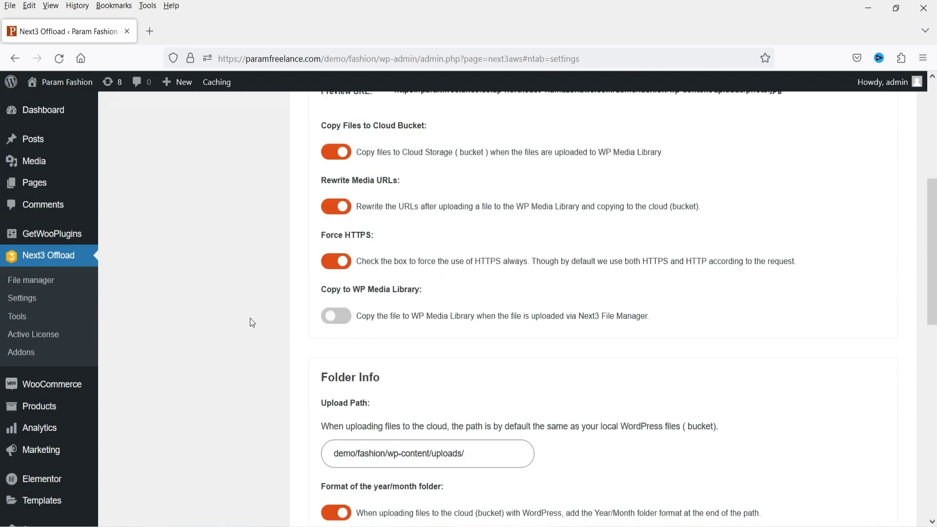
Step: From Tools' 'Offload now!' link, copy the blog-3 image to the cloud in the Media Library
left_click(195, 231)
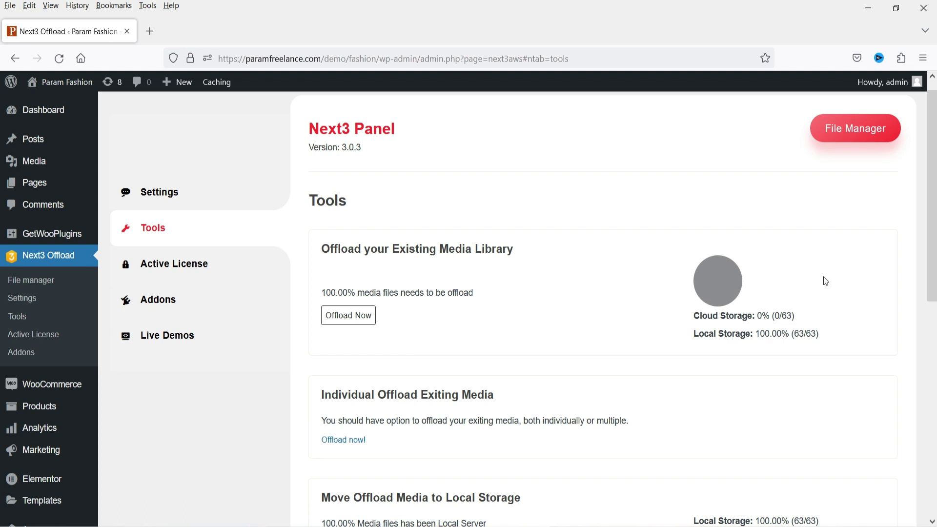
scroll(576, 242, "down", 3)
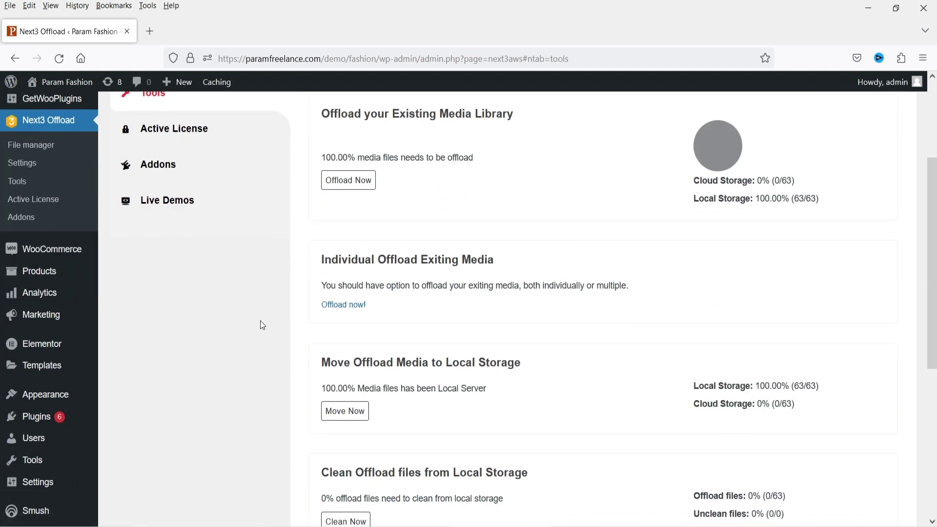
left_click(343, 306)
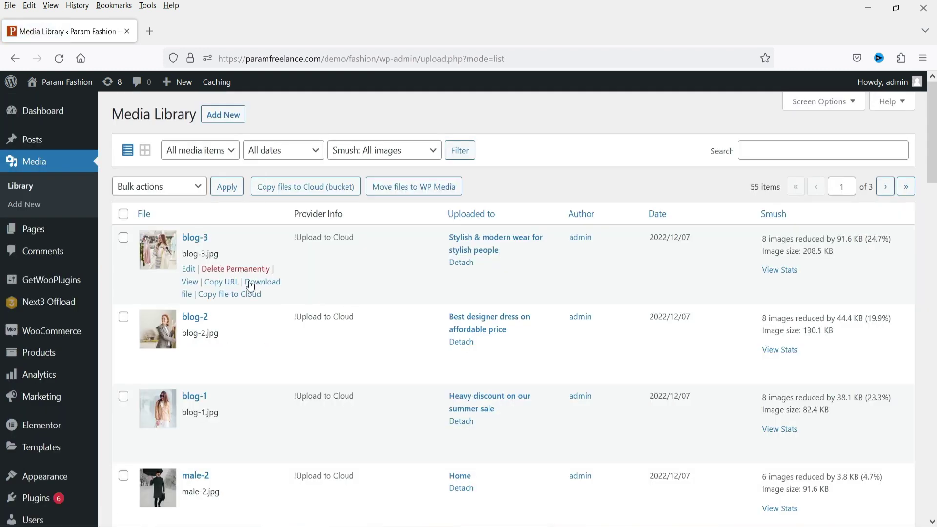
left_click(230, 295)
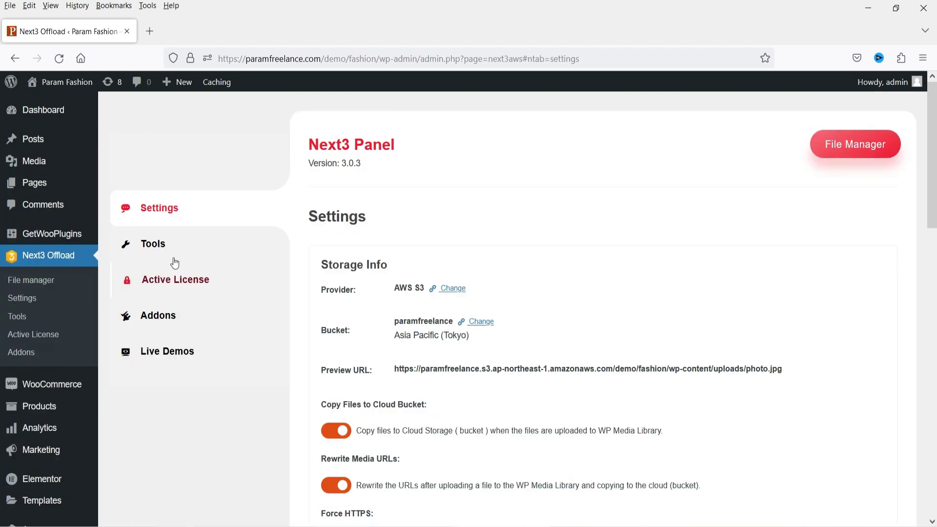
Step: Back in Next3 Tools, review the offload status showing 0 of 63 files in cloud storage
left_click(153, 244)
scroll(287, 251, "down", 5)
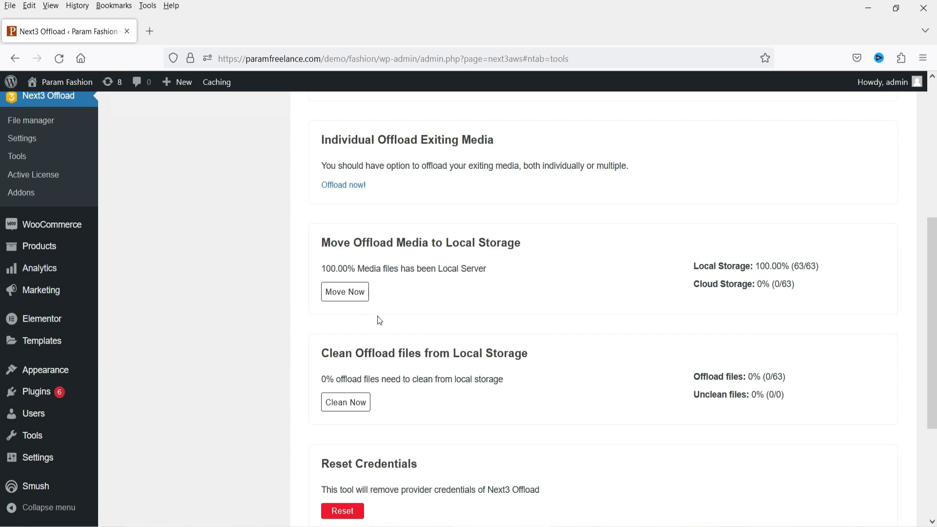
scroll(348, 293, "down", 3)
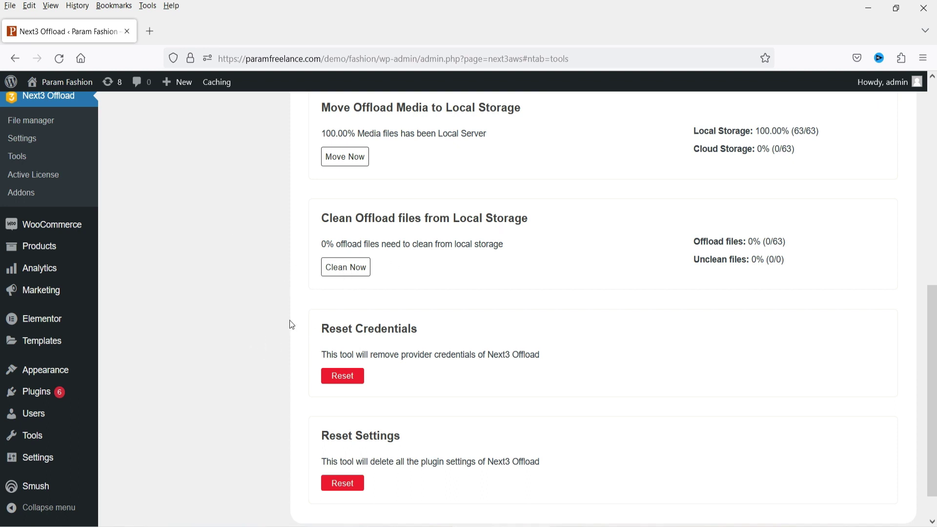
scroll(291, 323, "down", 1)
scroll(286, 387, "up", 5)
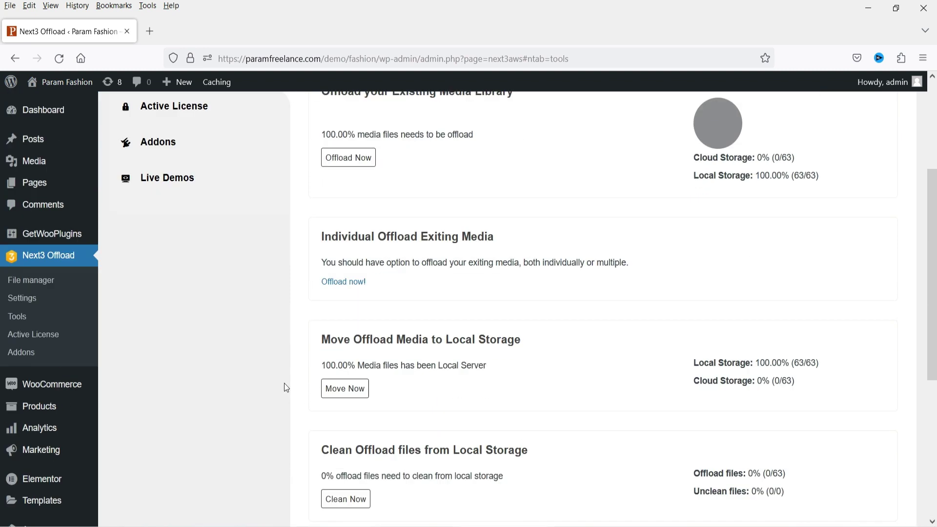
scroll(286, 387, "up", 4)
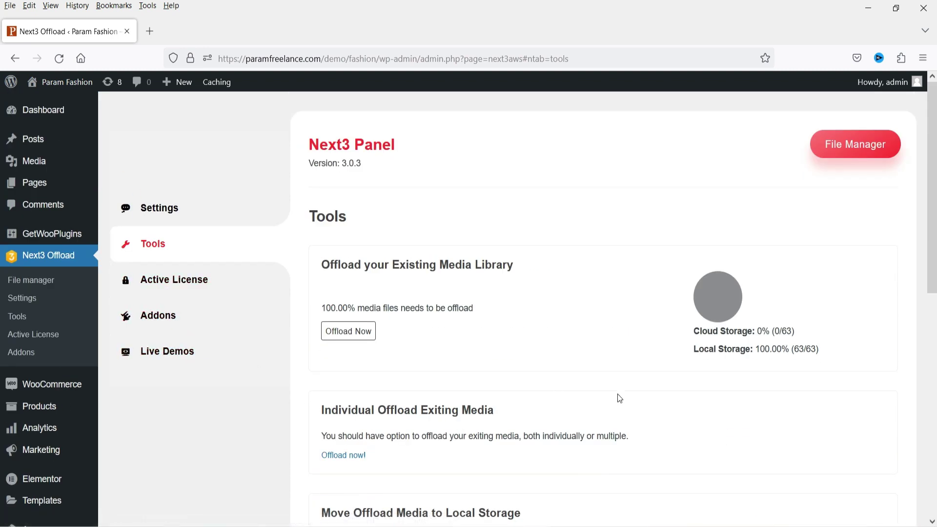
scroll(487, 336, "down", 2)
scroll(487, 336, "up", 2)
Step: Start Offload Now for the existing media library and confirm with OK
left_click(344, 335)
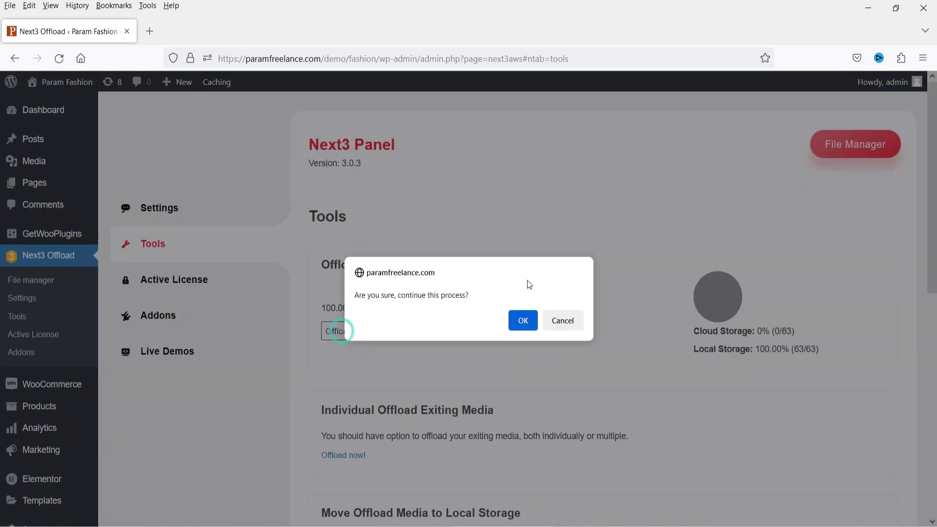
left_click(527, 321)
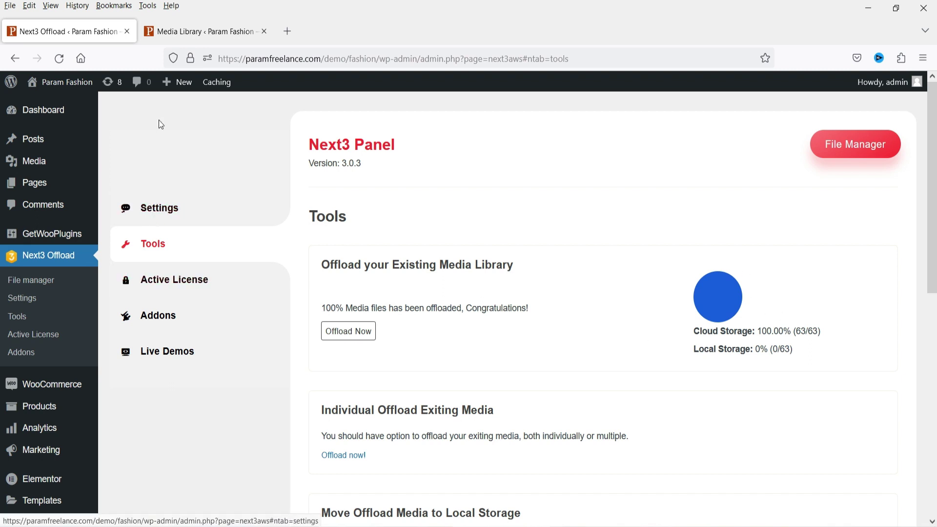
Step: Open the Next3 File manager in a new tab and close the Media Library tab
right_click(25, 280)
left_click(52, 289)
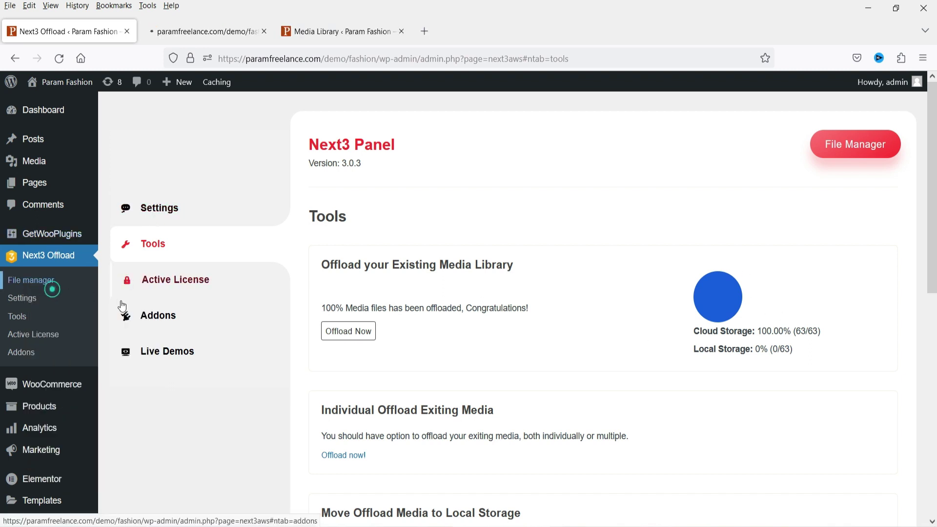
left_click(183, 34)
left_click(402, 31)
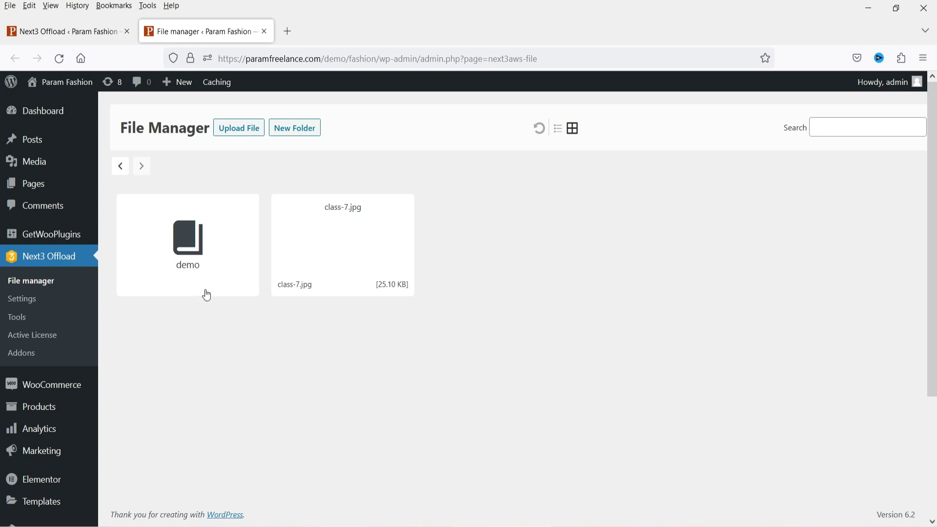
Step: Browse demo > wp content > 2022 to blog-3.jpg and its eight resized versions
double_click(188, 249)
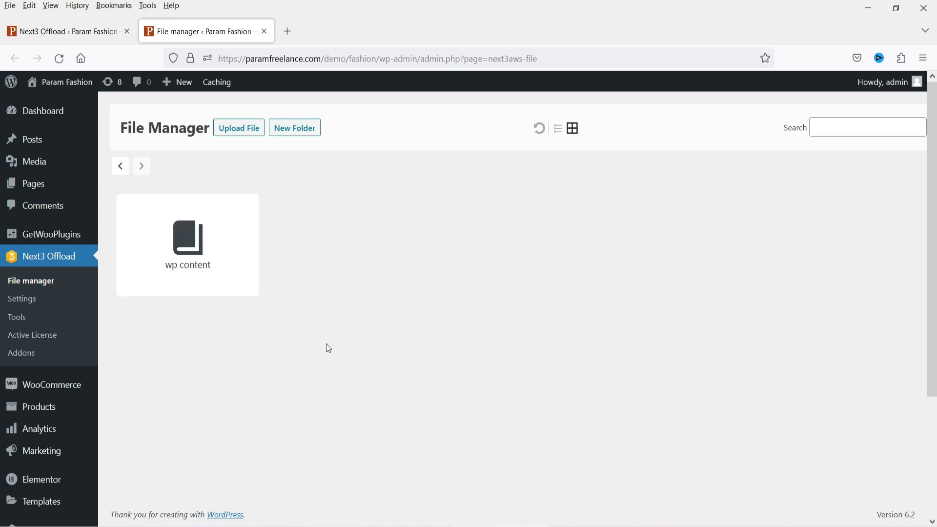
double_click(241, 295)
double_click(212, 247)
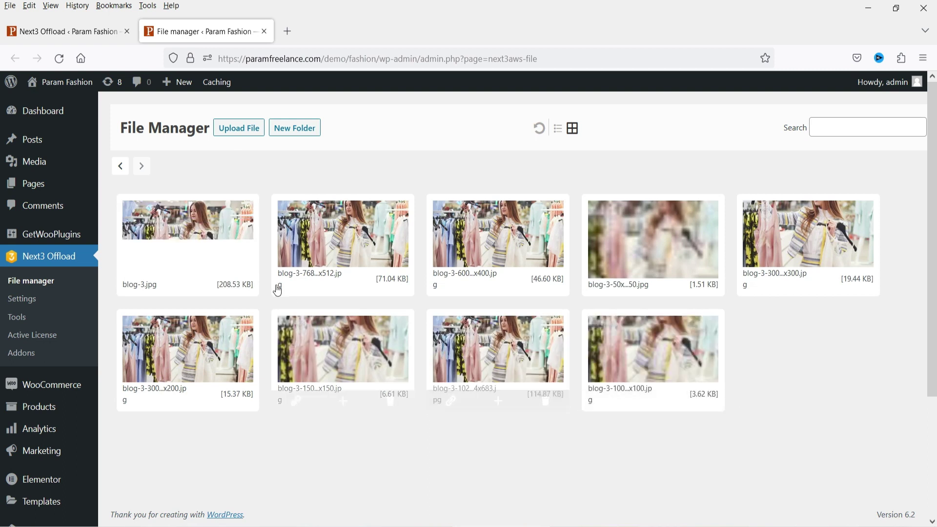
scroll(795, 334, "down", 3)
scroll(792, 335, "up", 3)
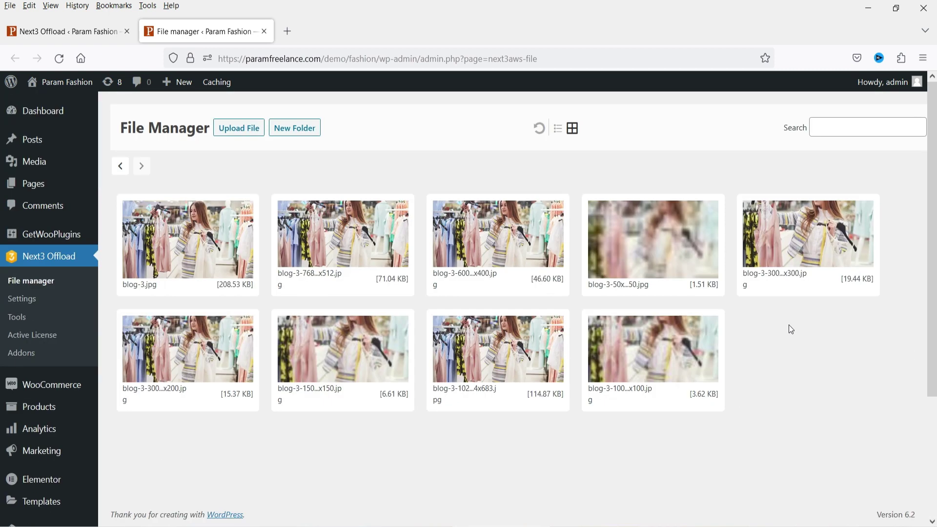
scroll(789, 324, "down", 3)
scroll(789, 324, "up", 3)
left_click(10, 299)
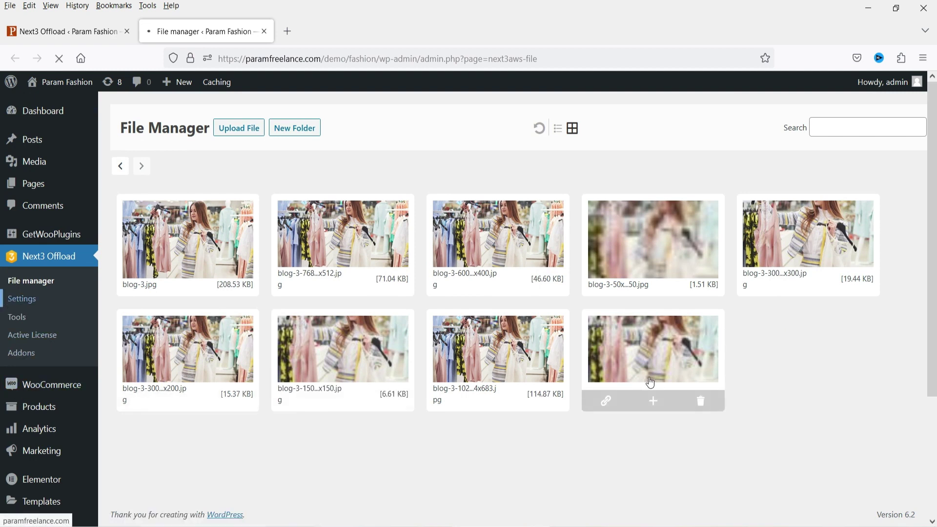
Step: Save the Next3 Offload settings again with Save Settings at the bottom of the page
scroll(581, 291, "down", 4)
scroll(297, 236, "up", 4)
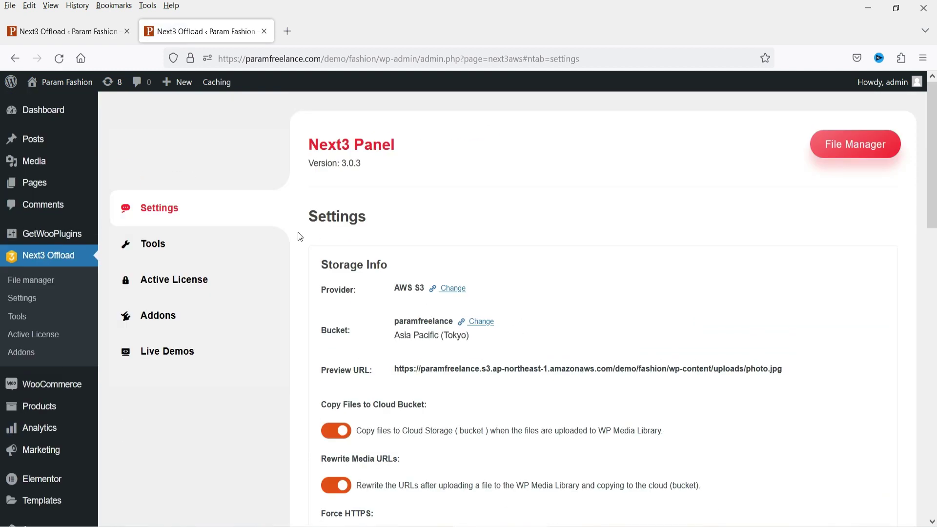
scroll(272, 253, "down", 3)
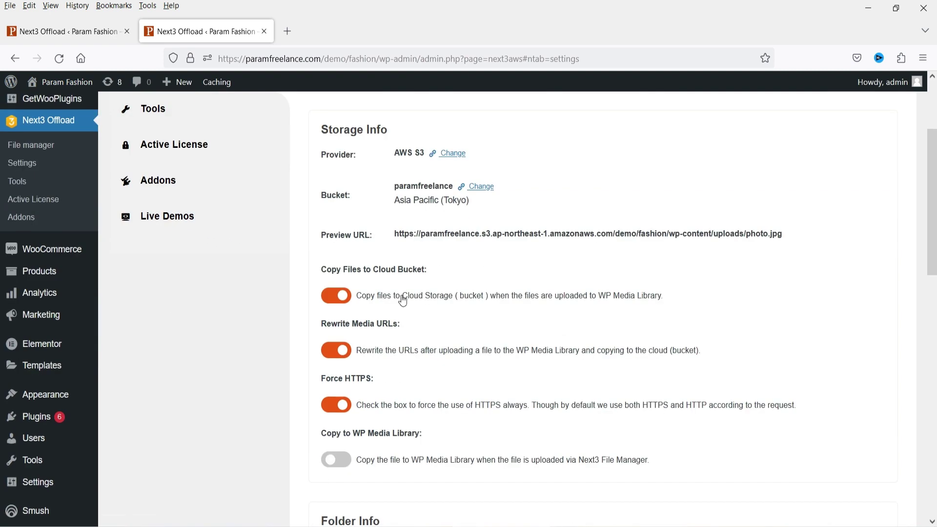
scroll(517, 313, "down", 14)
left_click(347, 456)
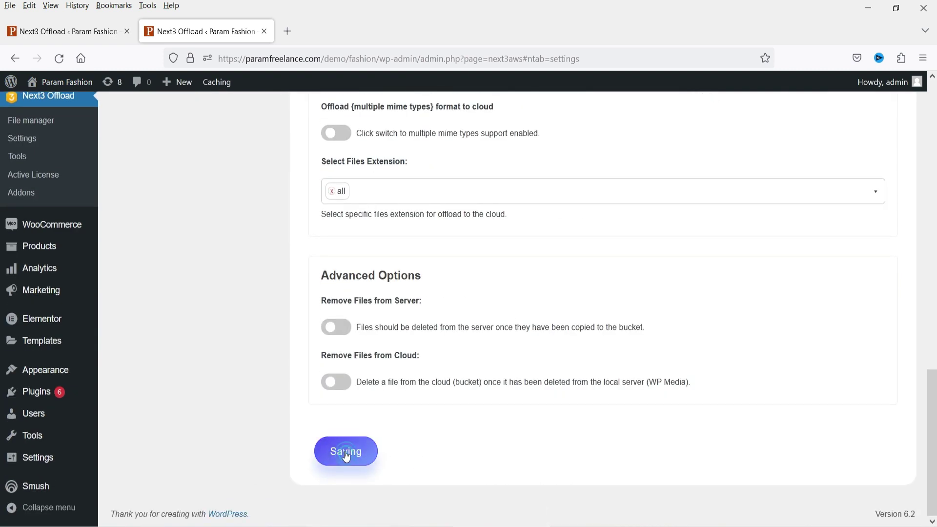
scroll(248, 359, "up", 6)
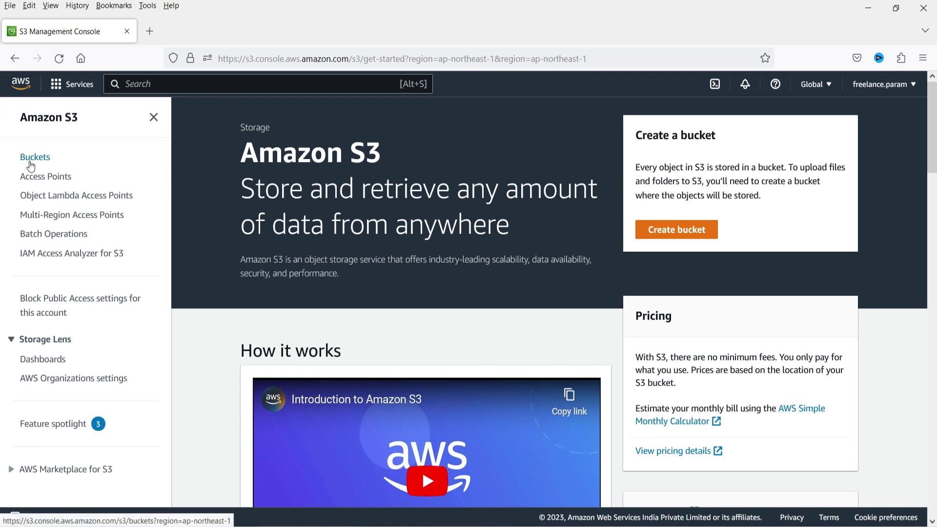
Step: Open the paramfreelance bucket in the Amazon S3 console
left_click(57, 93)
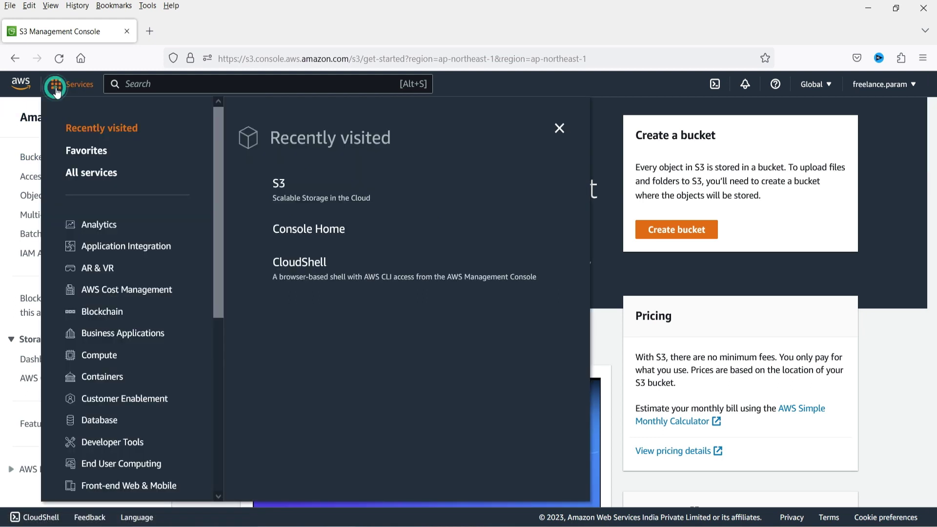
left_click(275, 190)
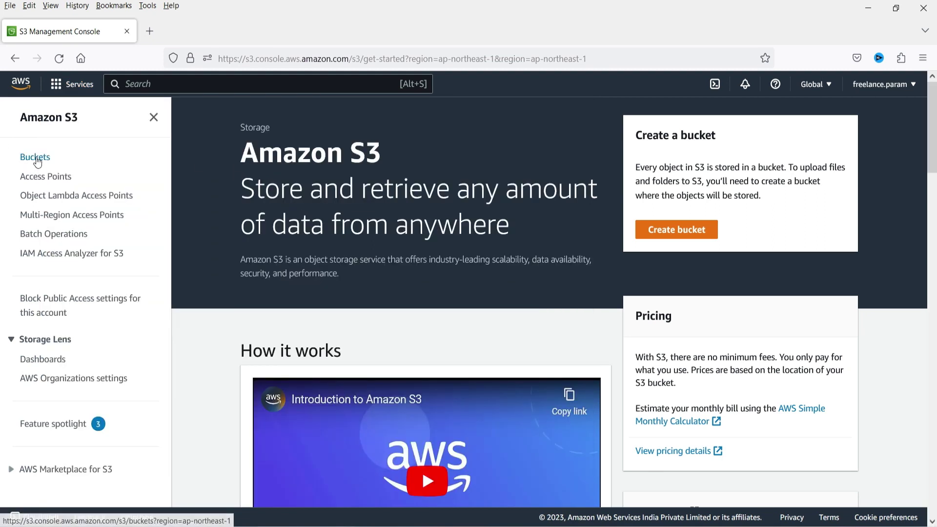
left_click(33, 157)
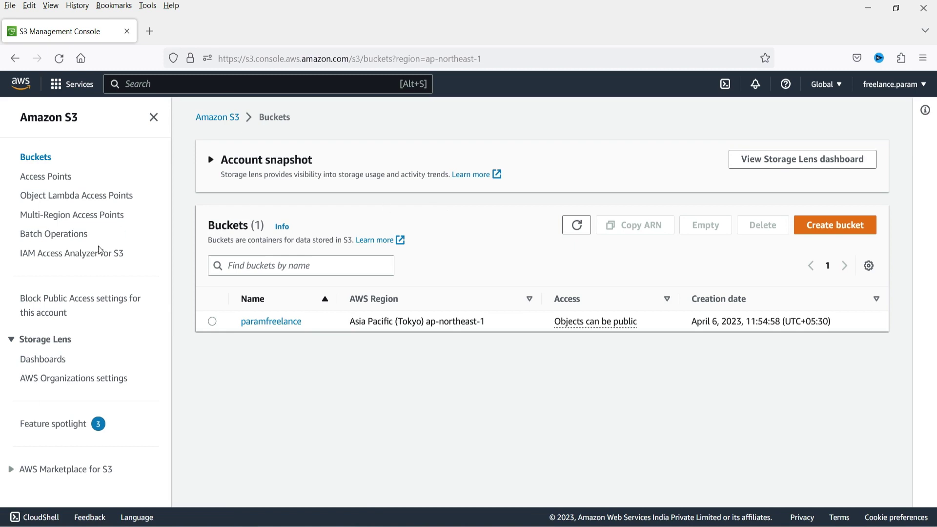
left_click(263, 330)
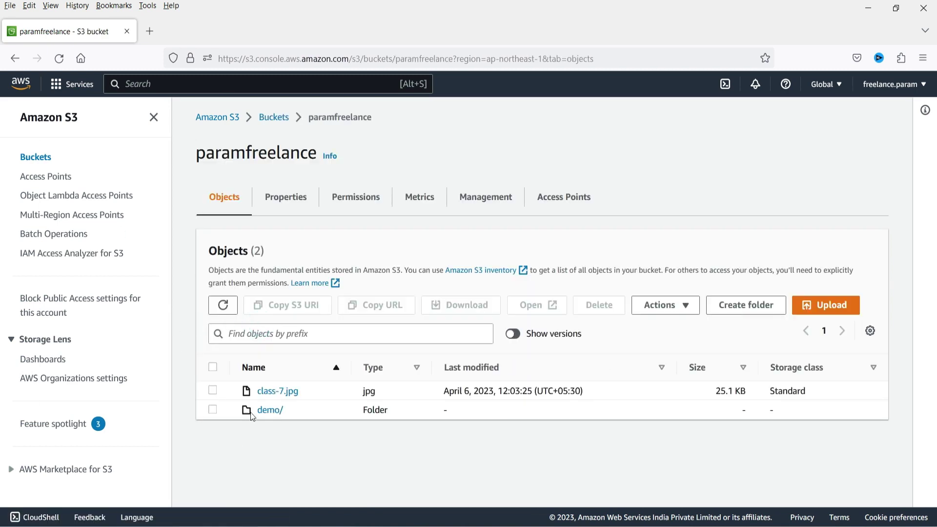
Step: Drill down to the bucket's demo/fashion/wp-content/uploads/2023/04/ folder
left_click(271, 412)
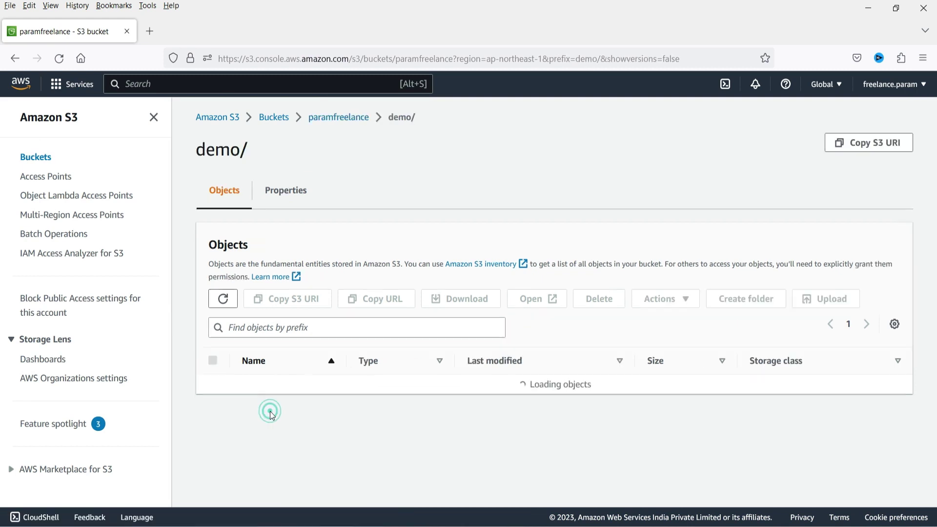
left_click(269, 385)
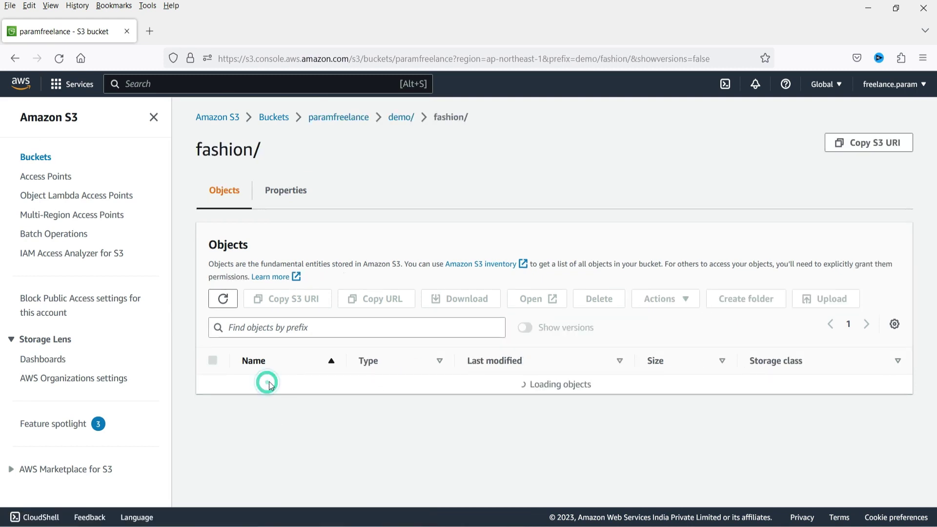
left_click(274, 383)
left_click(282, 384)
left_click(270, 404)
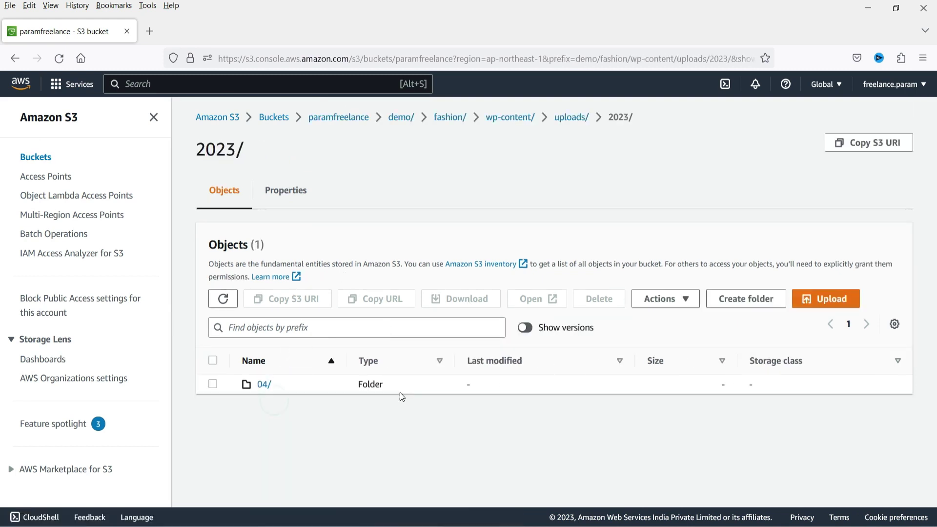
left_click(266, 384)
scroll(445, 380, "down", 1)
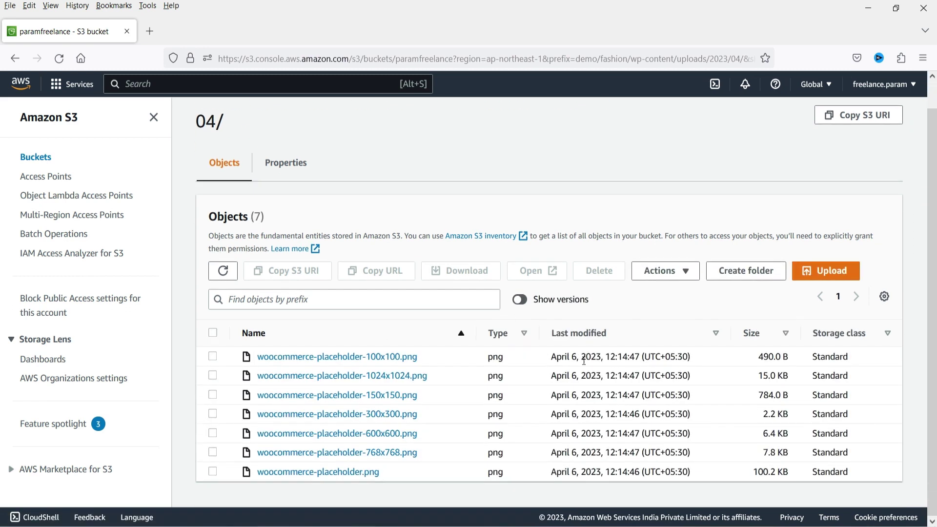
Step: Open woocommerce-placeholder-100x100.png as an image, then close it to return to its details
left_click(374, 360)
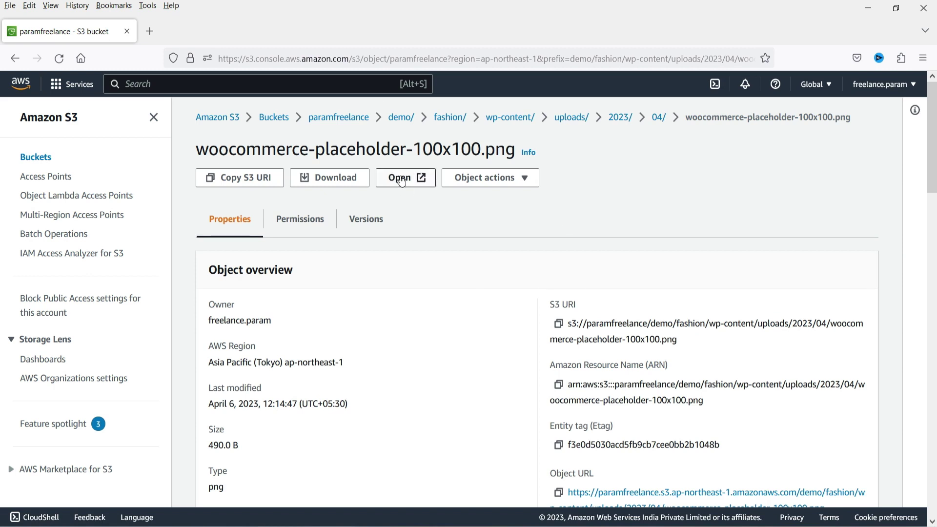
left_click(405, 177)
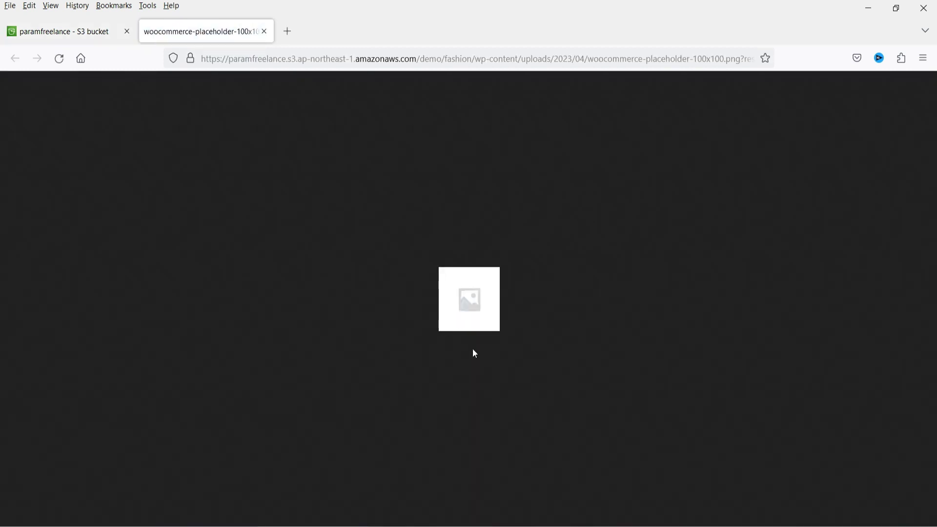
left_click(265, 32)
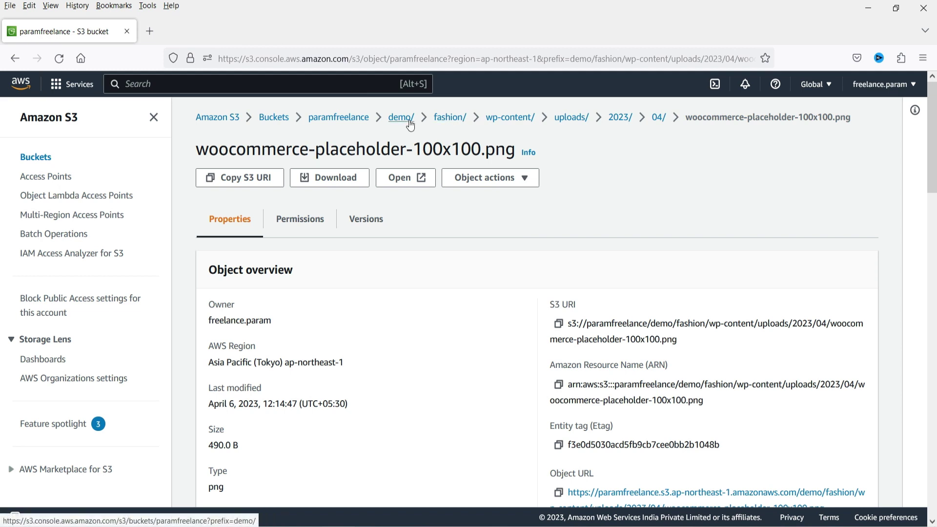
Step: Open adidas-100x100.jpg from uploads/2022/12/ as an image, then close that tab
left_click(582, 122)
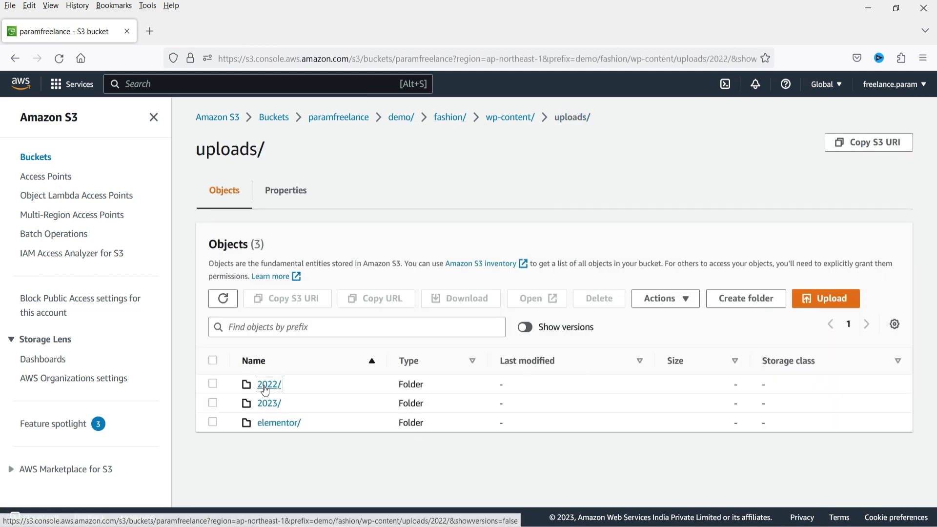
left_click(264, 384)
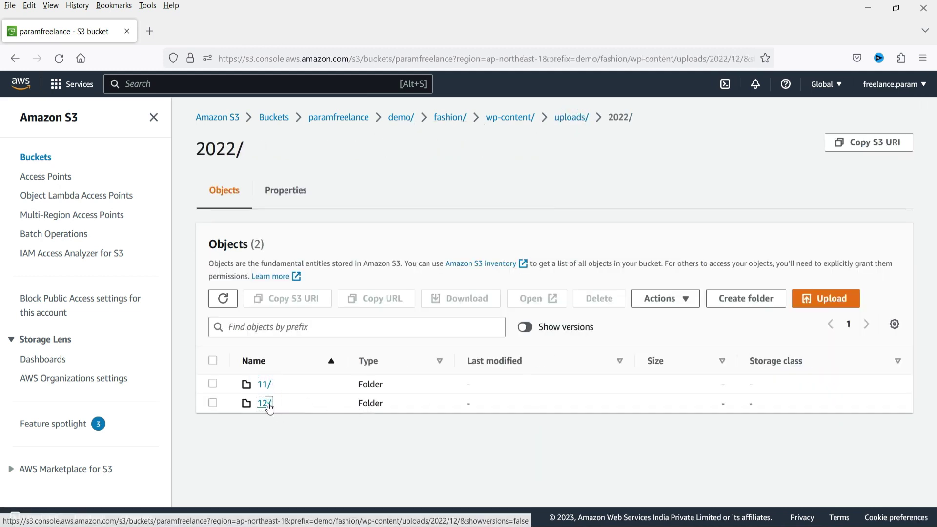
left_click(269, 405)
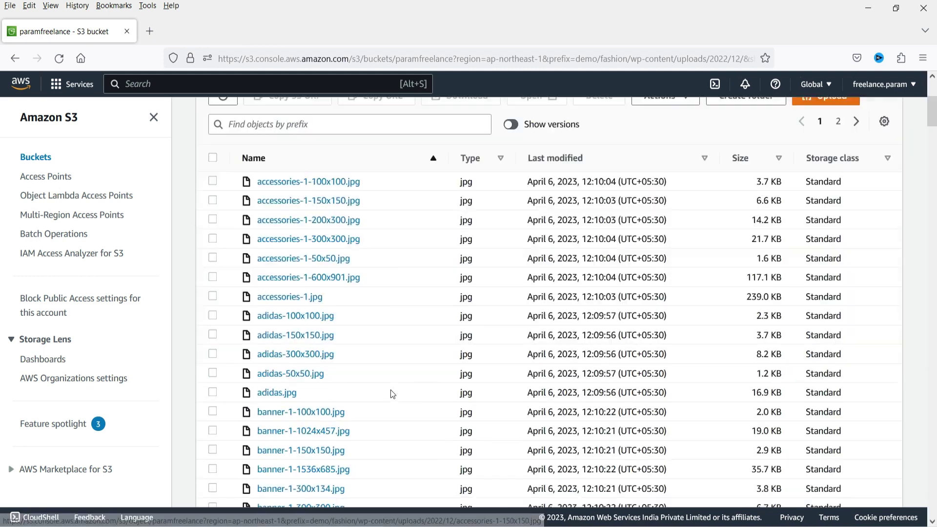
left_click(283, 314)
left_click(754, 143)
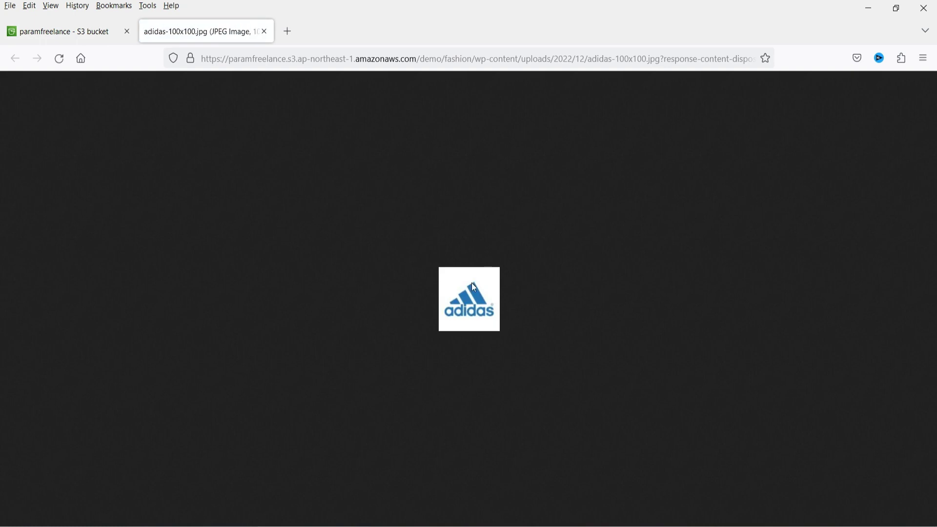
left_click(269, 34)
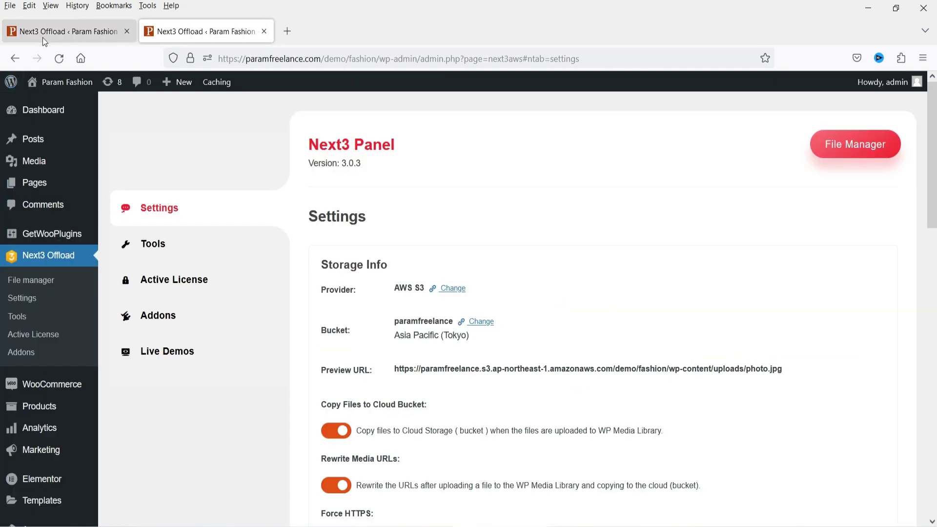
Step: Open the Param Fashion store in a new tab and purge all caches
mouse_move(64, 82)
right_click(46, 102)
left_click(85, 113)
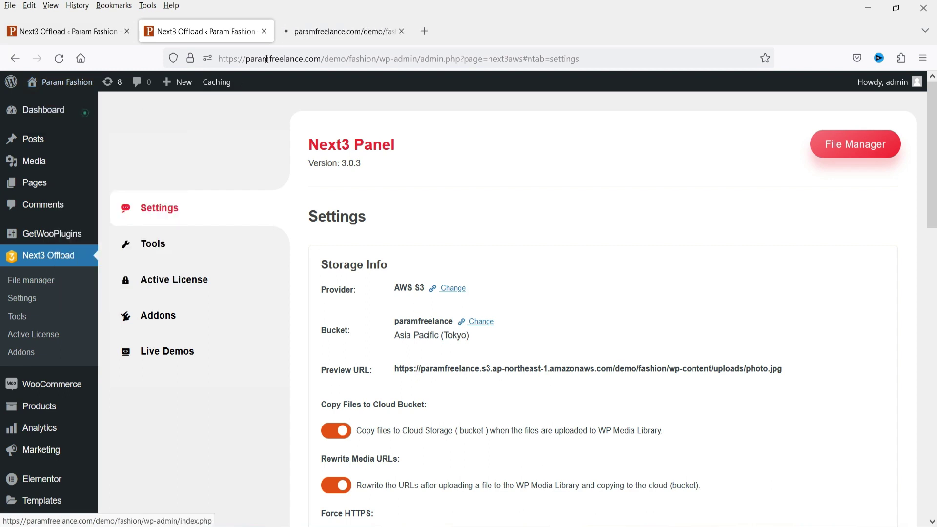
left_click(335, 31)
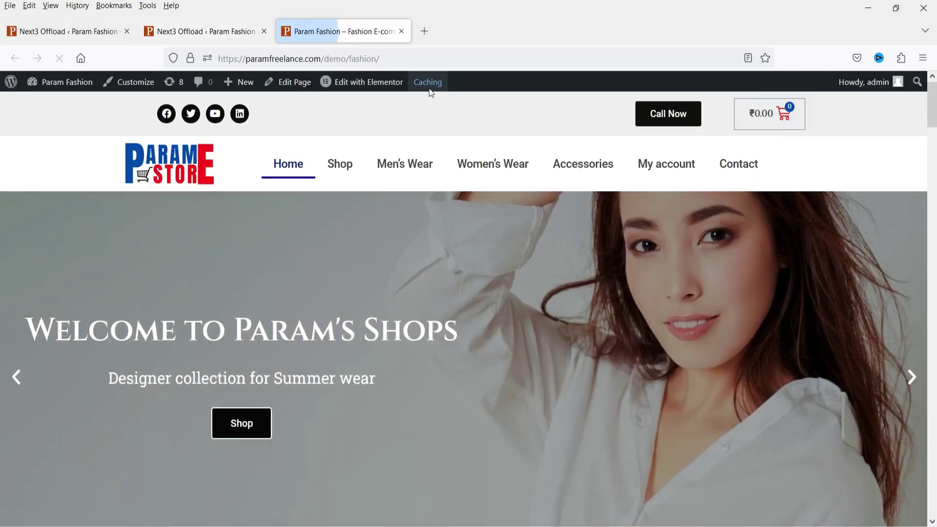
left_click(436, 103)
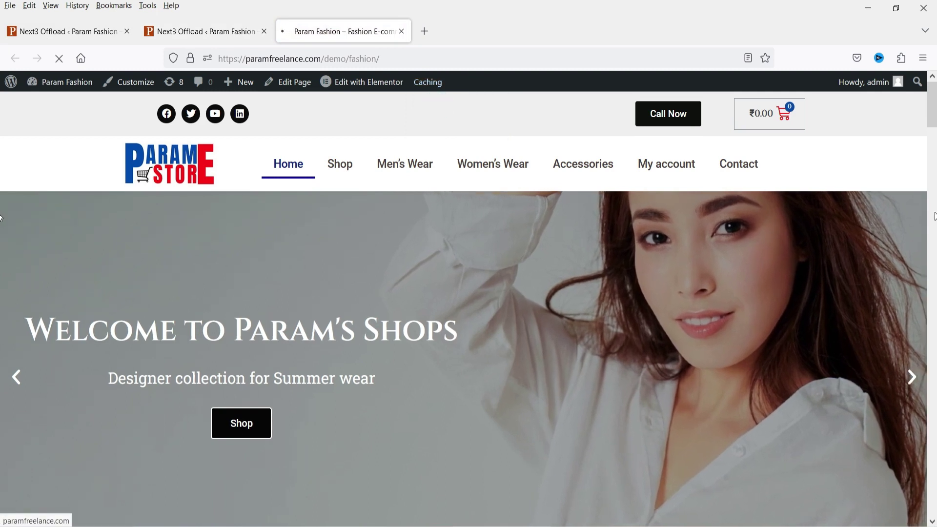
Step: Open the Adidas logo image on its own, confirm its S3 bucket URL, then close it
scroll(577, 228, "down", 10)
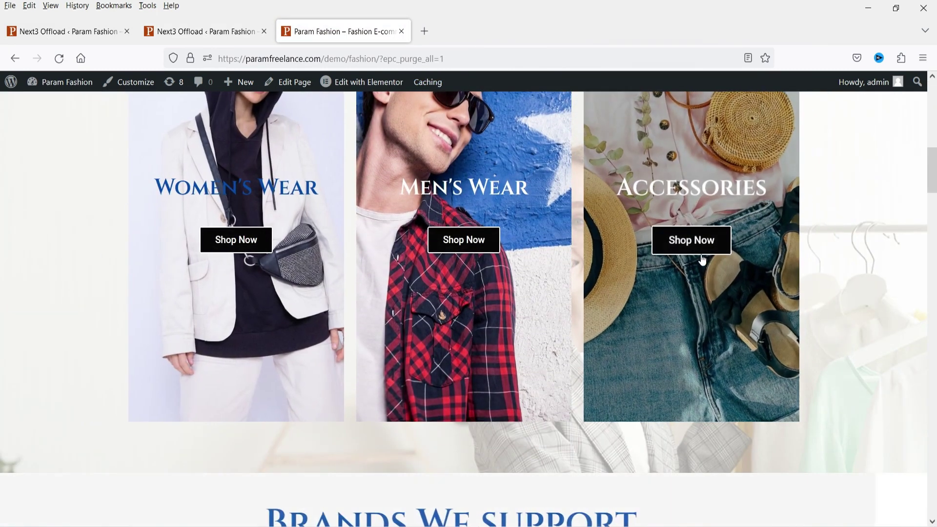
scroll(703, 259, "down", 7)
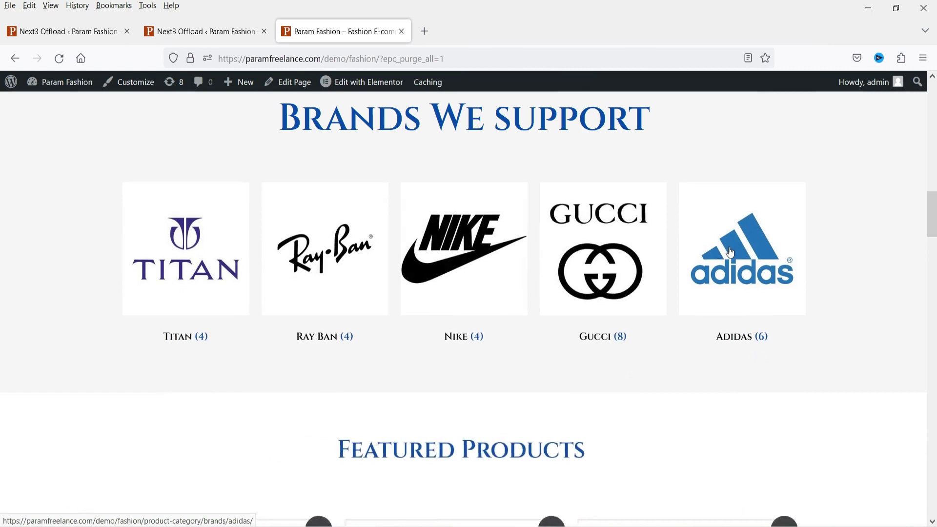
right_click(731, 252)
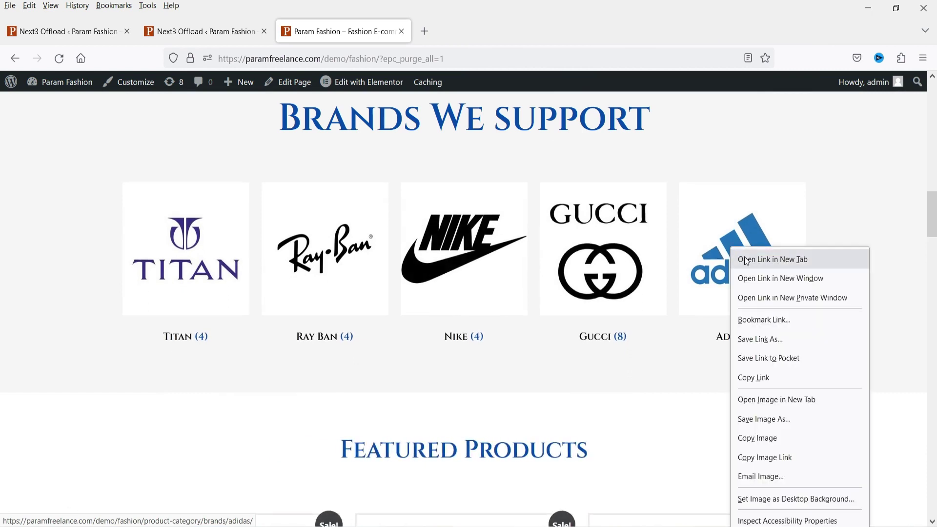
left_click(801, 403)
left_click(482, 34)
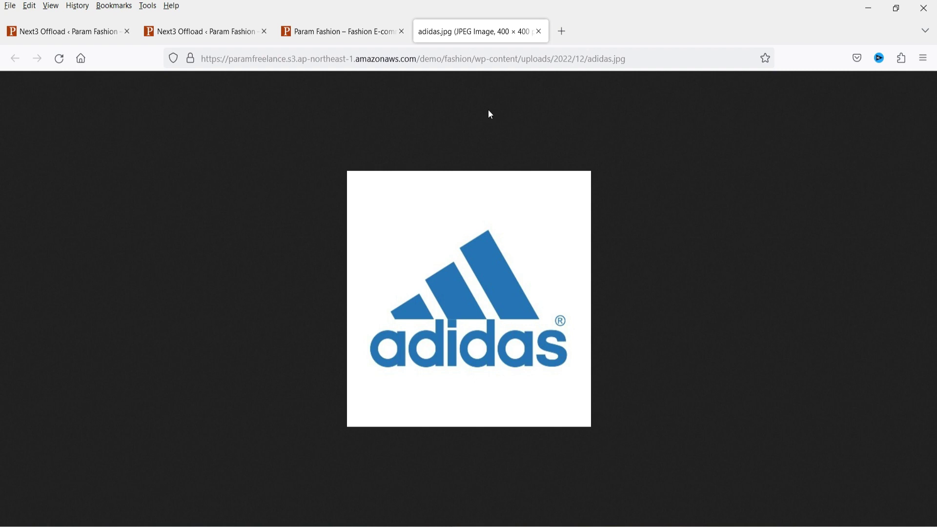
left_click(322, 31)
left_click(542, 31)
scroll(778, 247, "down", 10)
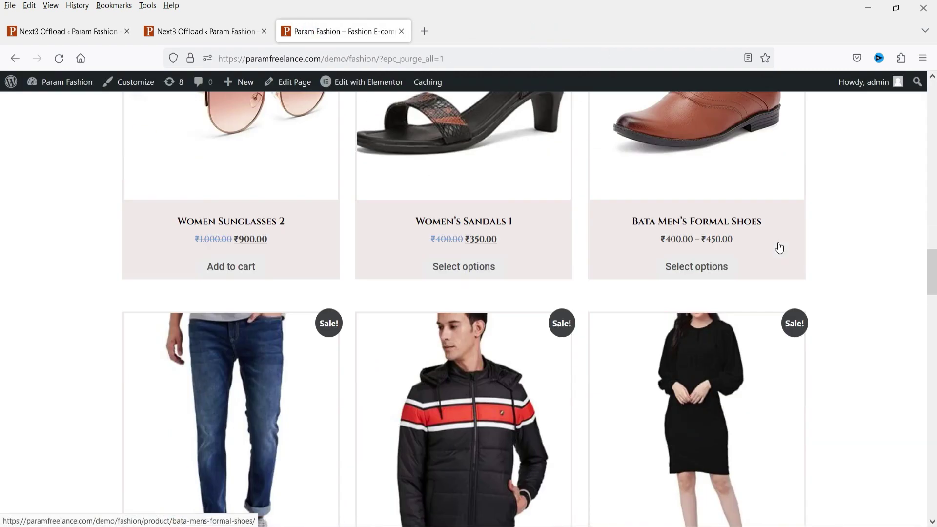
Step: Open the Bata Men's Formal Shoes image on its own, confirm its S3 URL, and close it
scroll(778, 247, "up", 4)
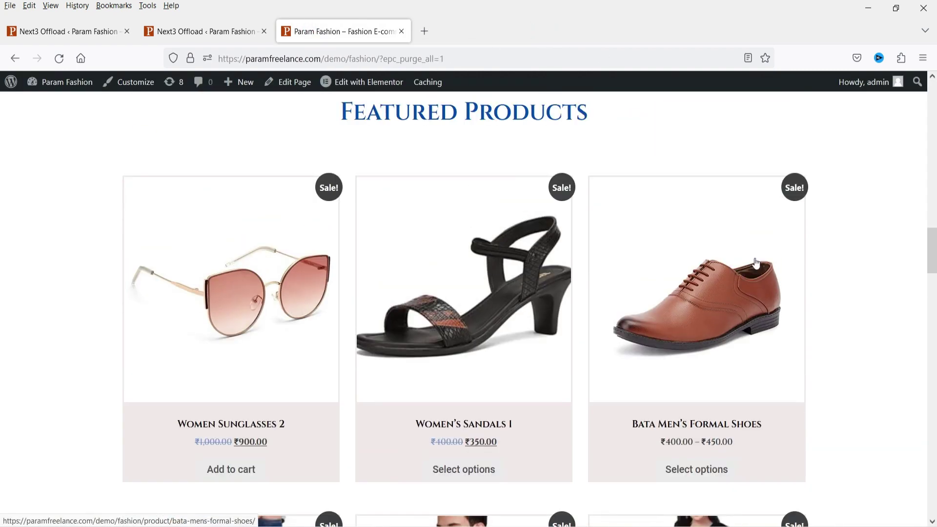
right_click(693, 316)
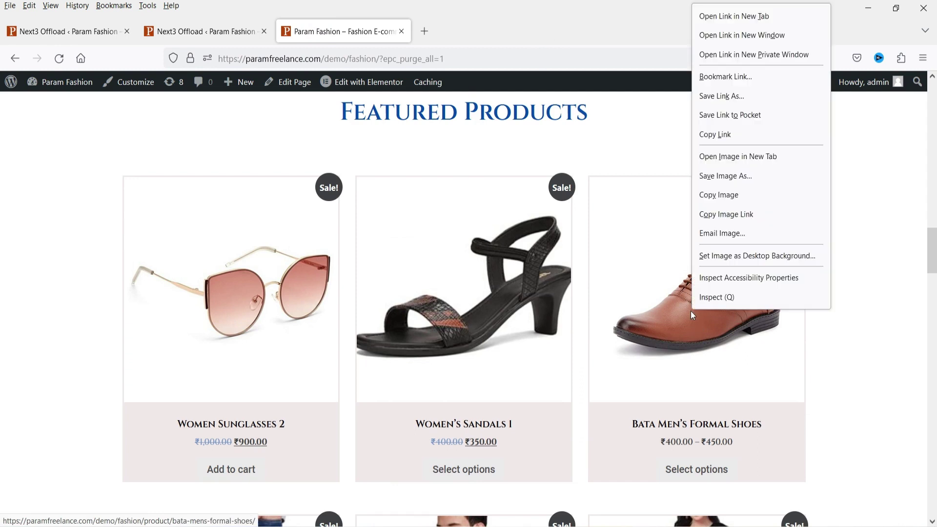
left_click(739, 157)
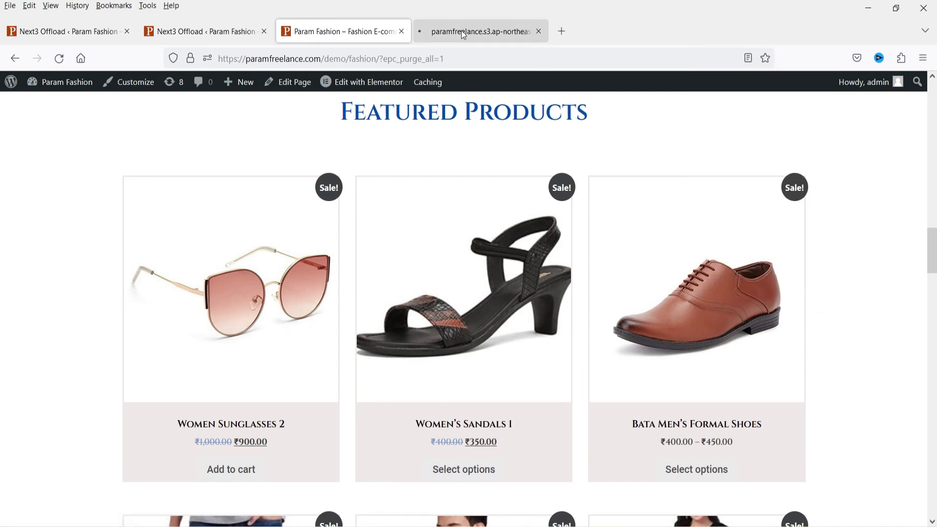
left_click(465, 32)
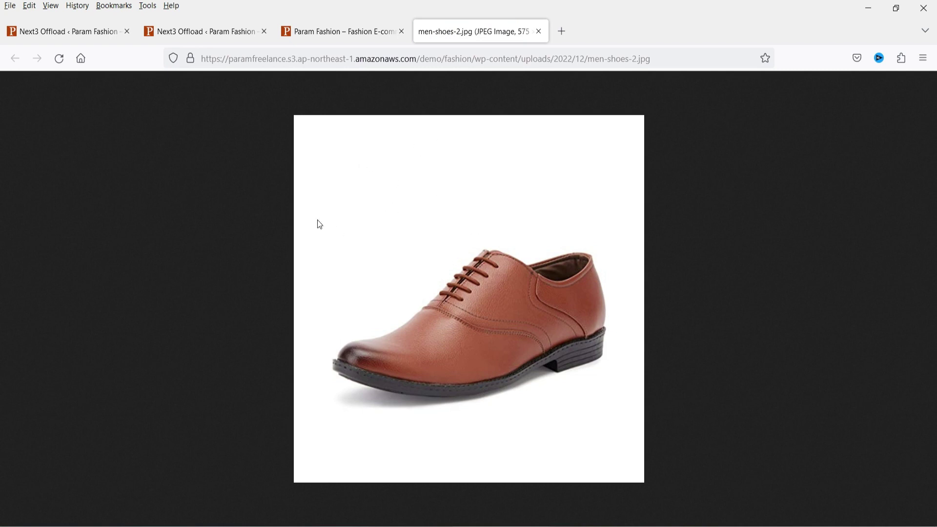
key("ctrl+w")
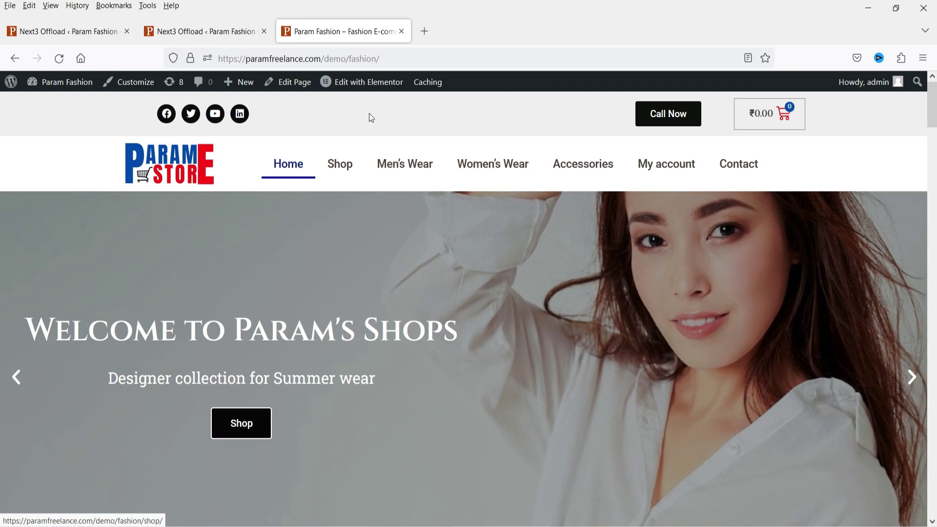
middle_click(425, 31)
Step: Analyse paramfreelance.com/demo/fashion/ on desktop: Performance 82, Accessibility 97, Best Practices 100, SEO 92
left_click(414, 59)
key("ctrl+c")
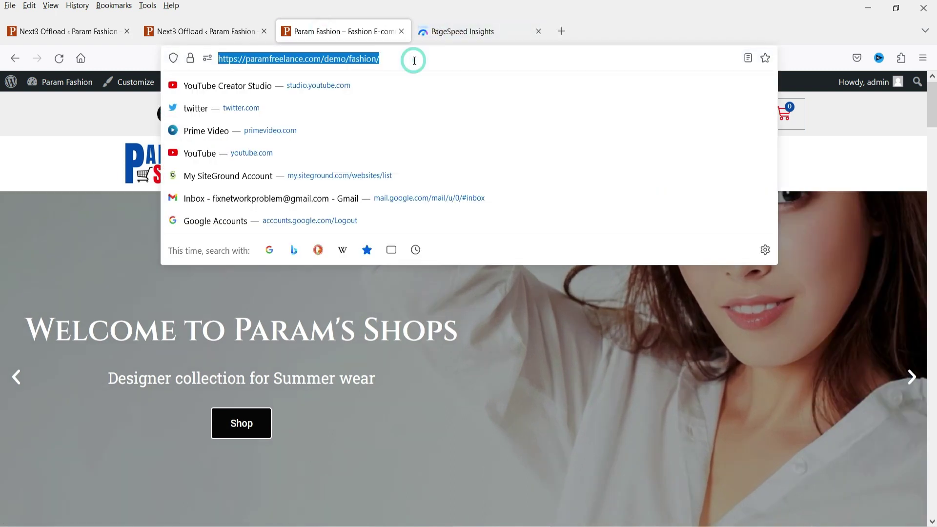
left_click(459, 31)
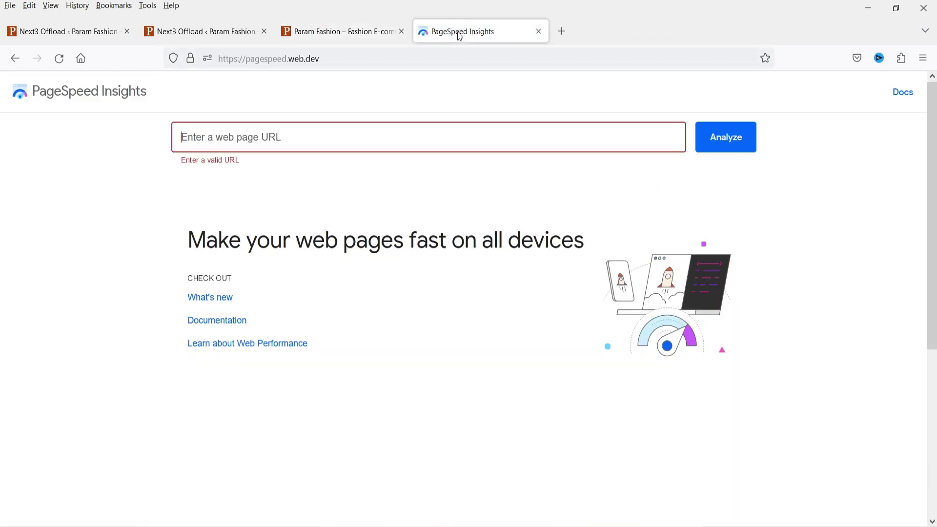
left_click(217, 137)
key("ctrl+v")
key("Return")
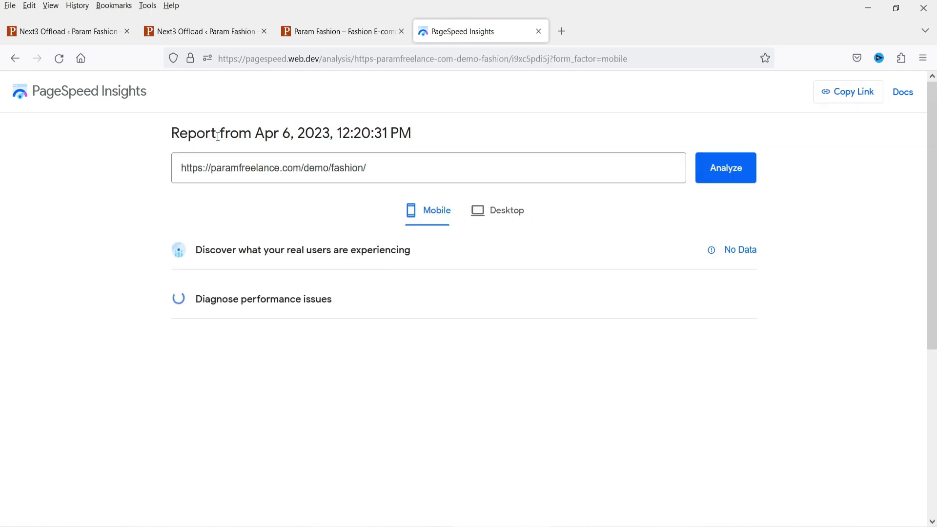
left_click(502, 217)
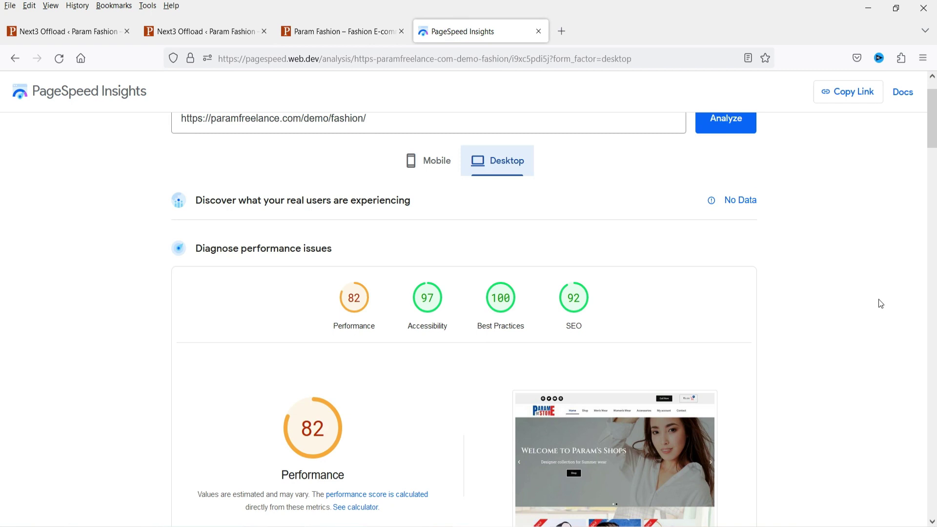
key("ctrl+w")
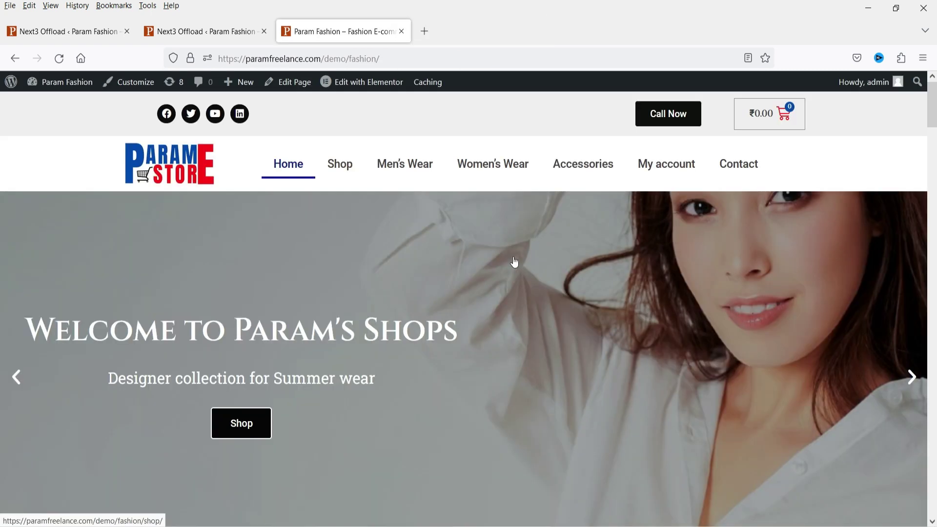